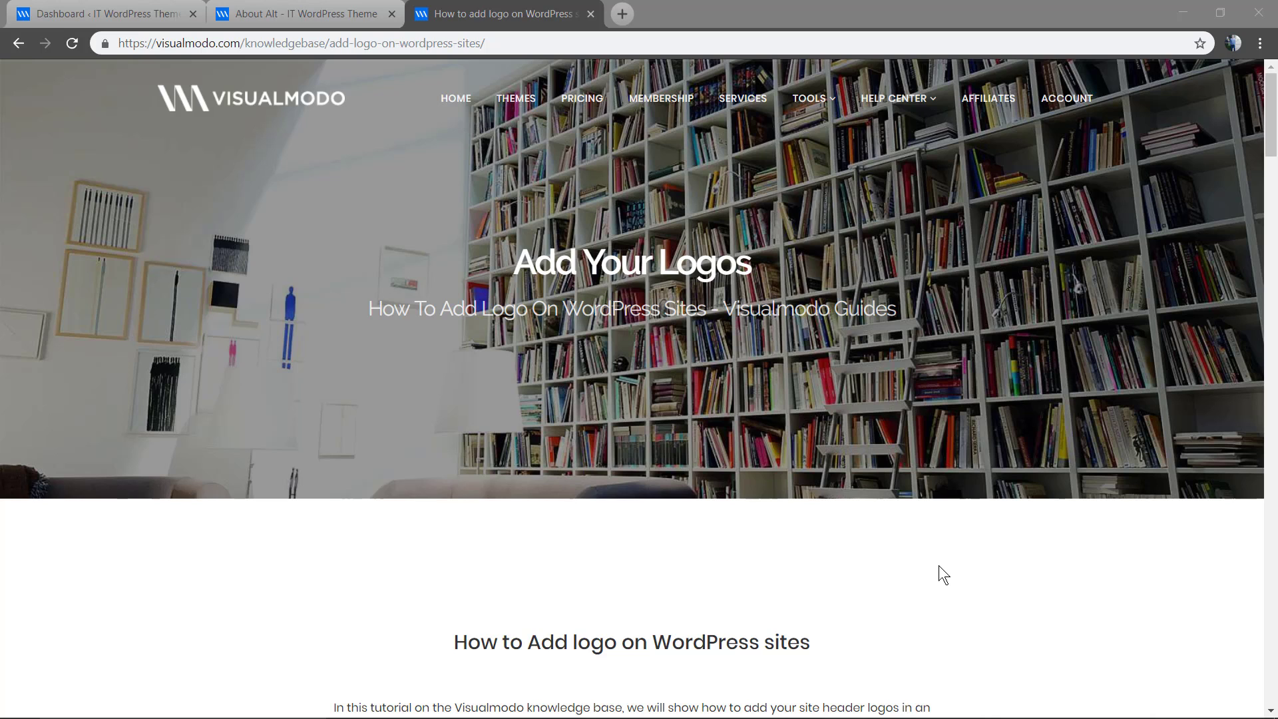
# Read through the logo guide and compare it with the live About Alt page.
pyautogui.scroll(-8, 938, 566)
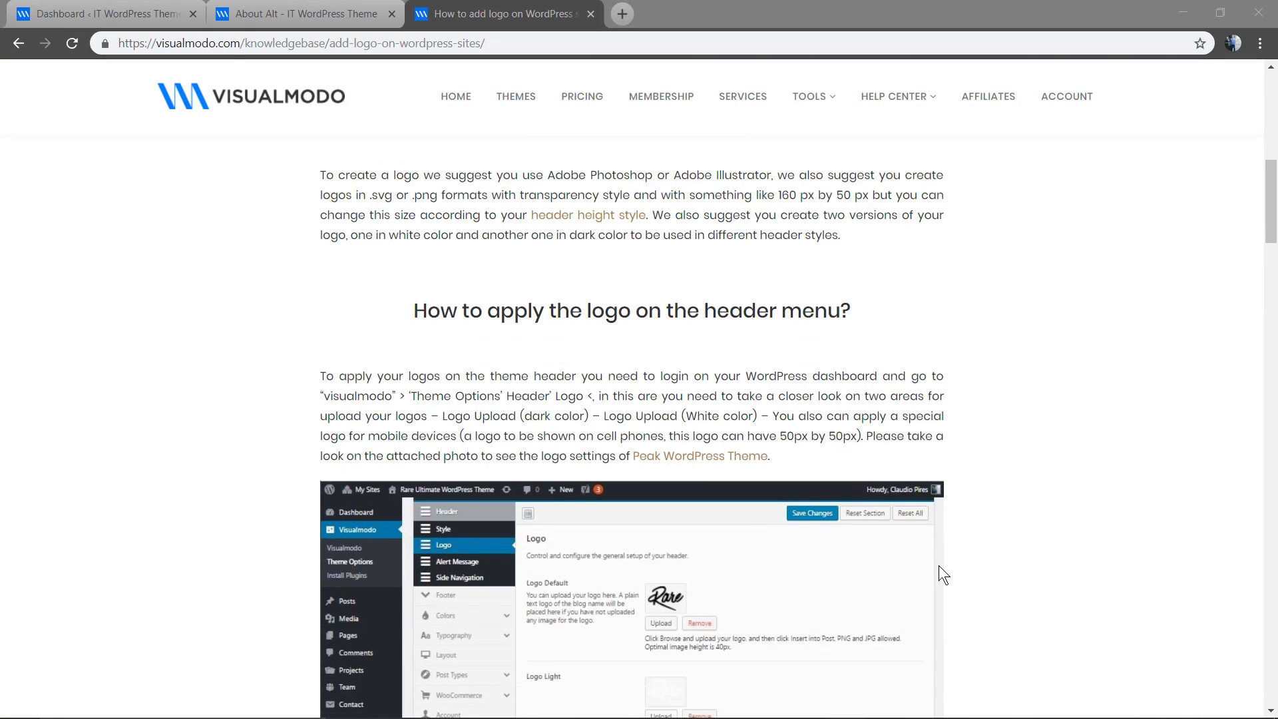
pyautogui.scroll(-8, 939, 565)
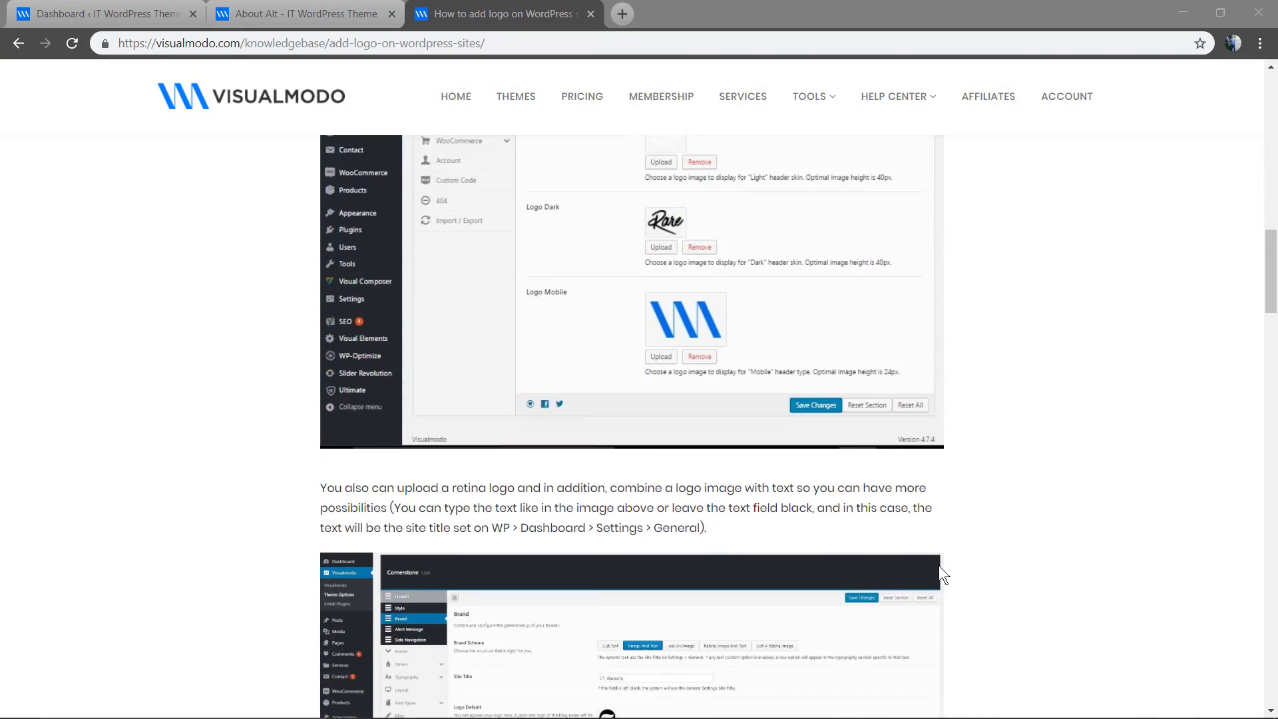
pyautogui.scroll(-8, 939, 565)
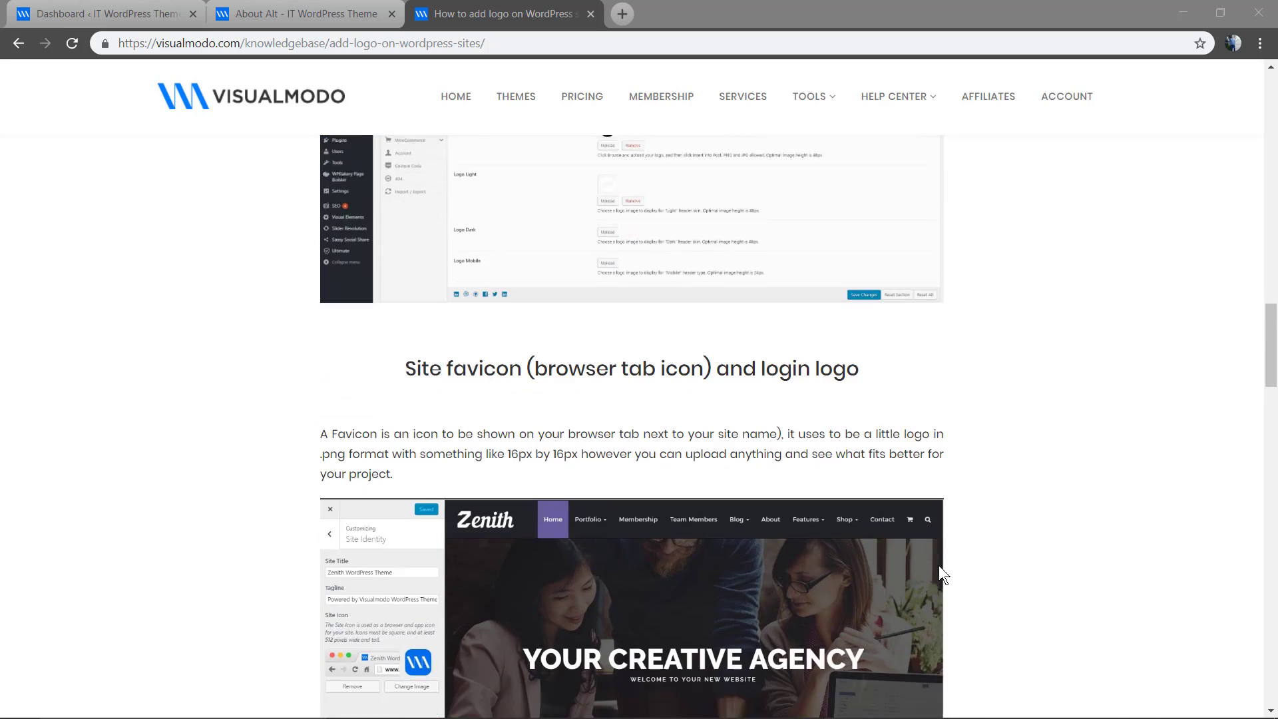
pyautogui.scroll(-10, 938, 565)
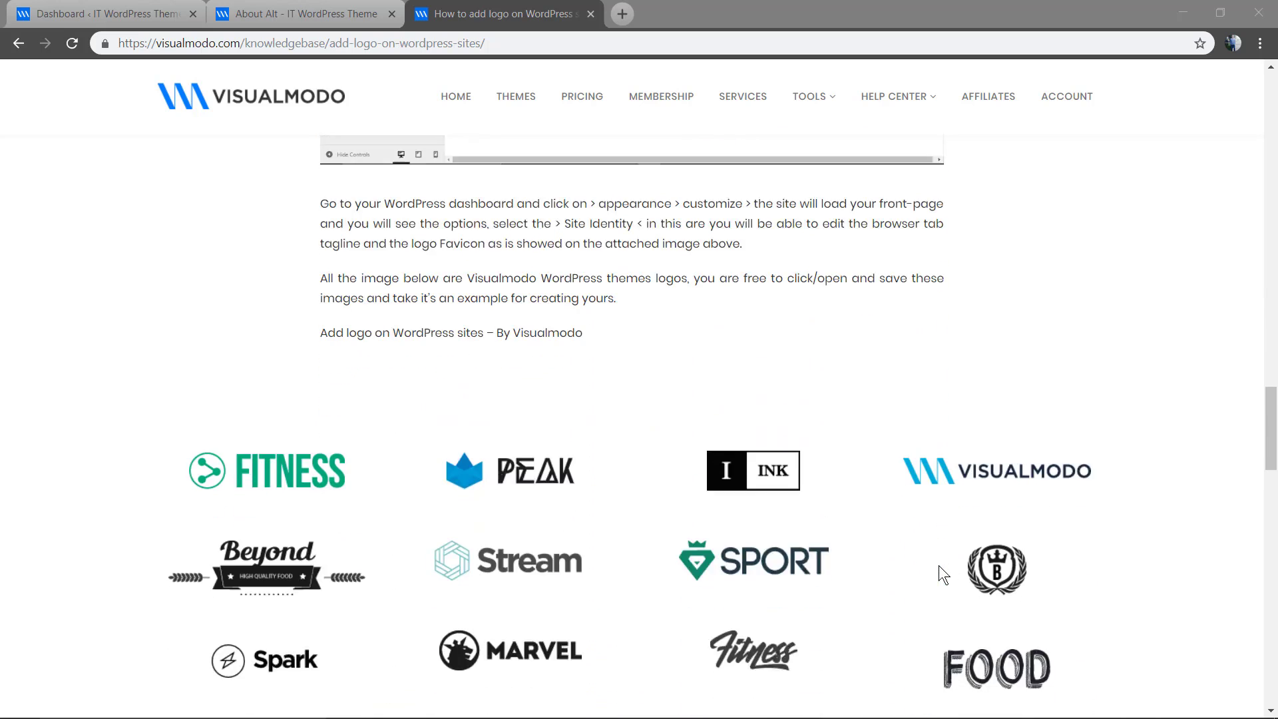
pyautogui.scroll(-2, 939, 574)
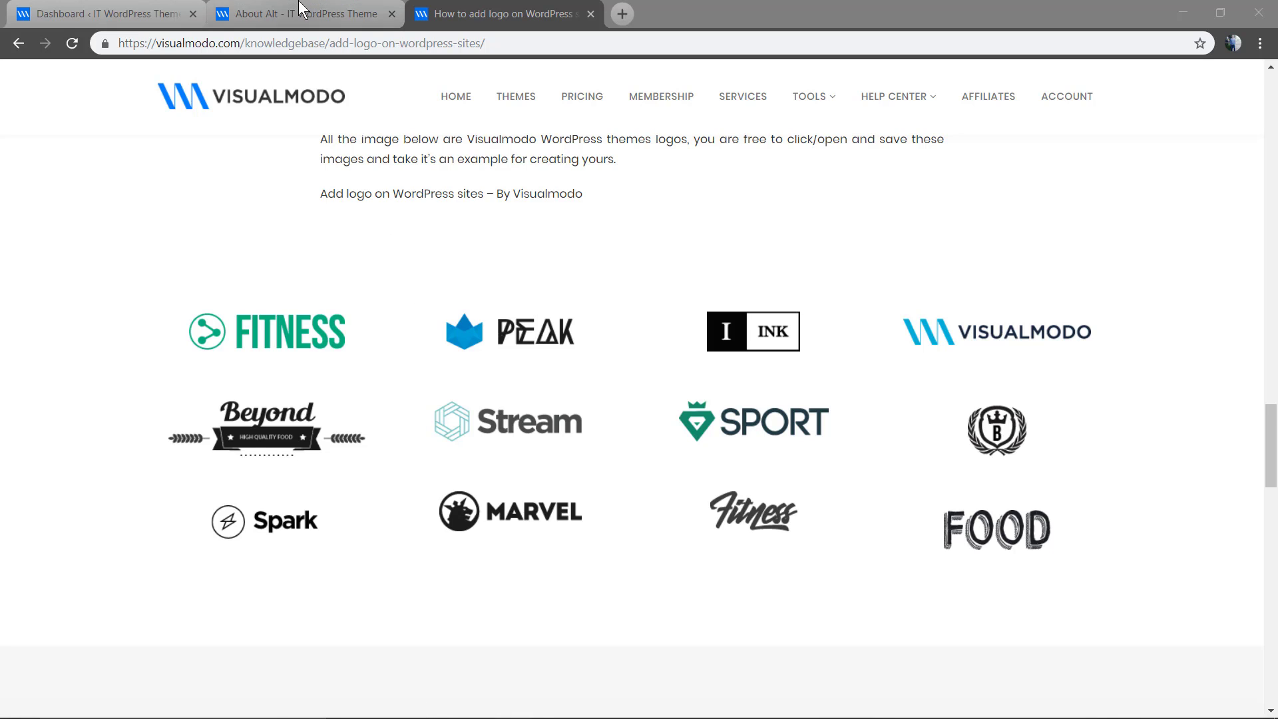
pyautogui.click(333, 12)
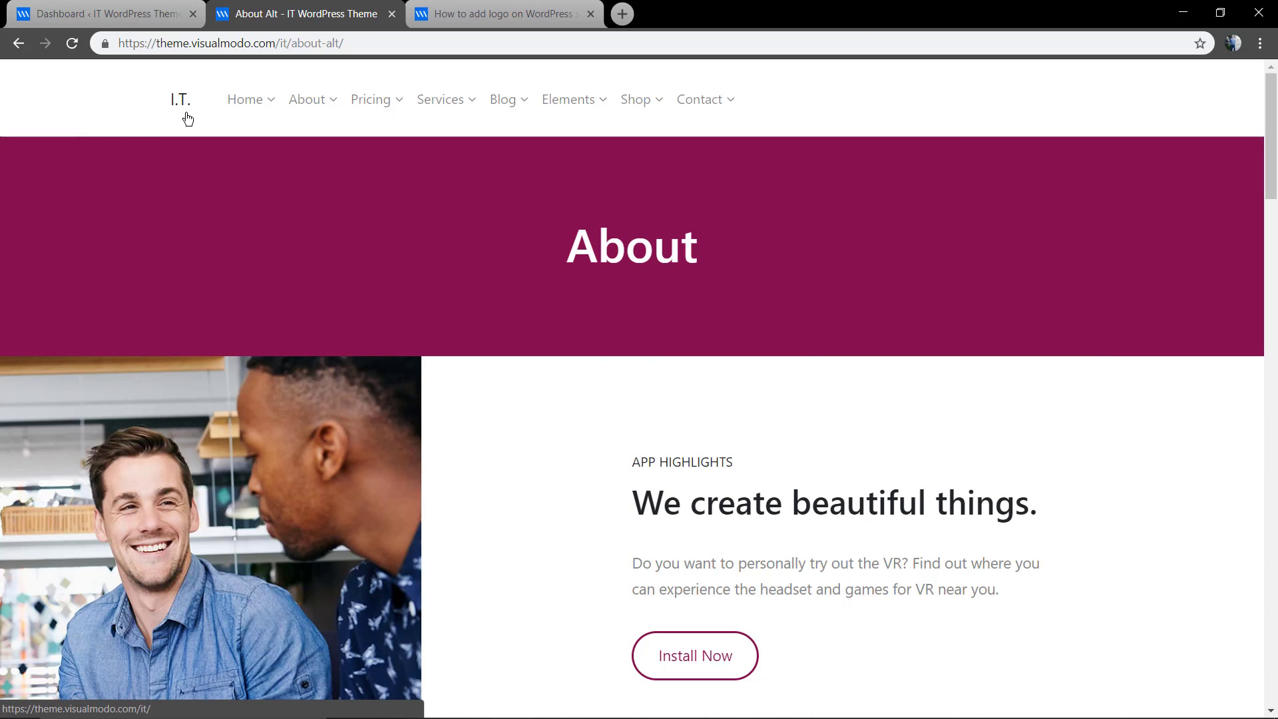
pyautogui.click(447, 9)
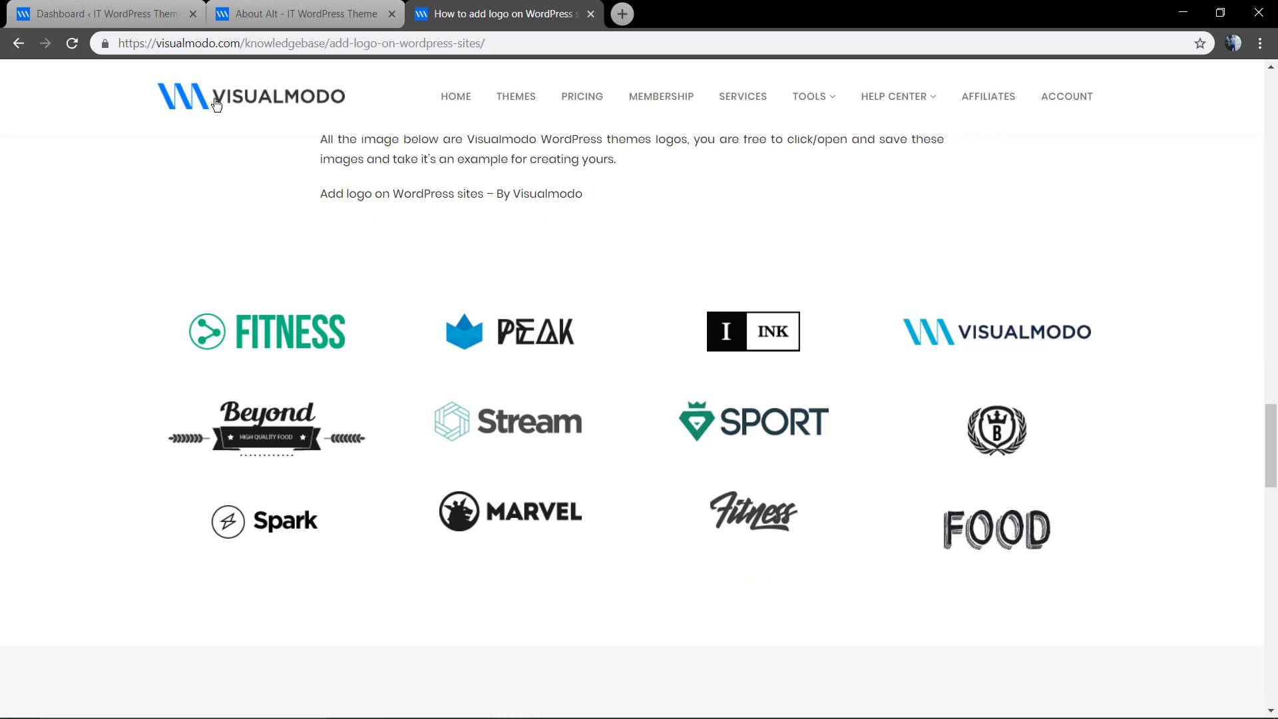
# Check the live About page's current header, then go to the WordPress admin Dashboard.
pyautogui.click(302, 15)
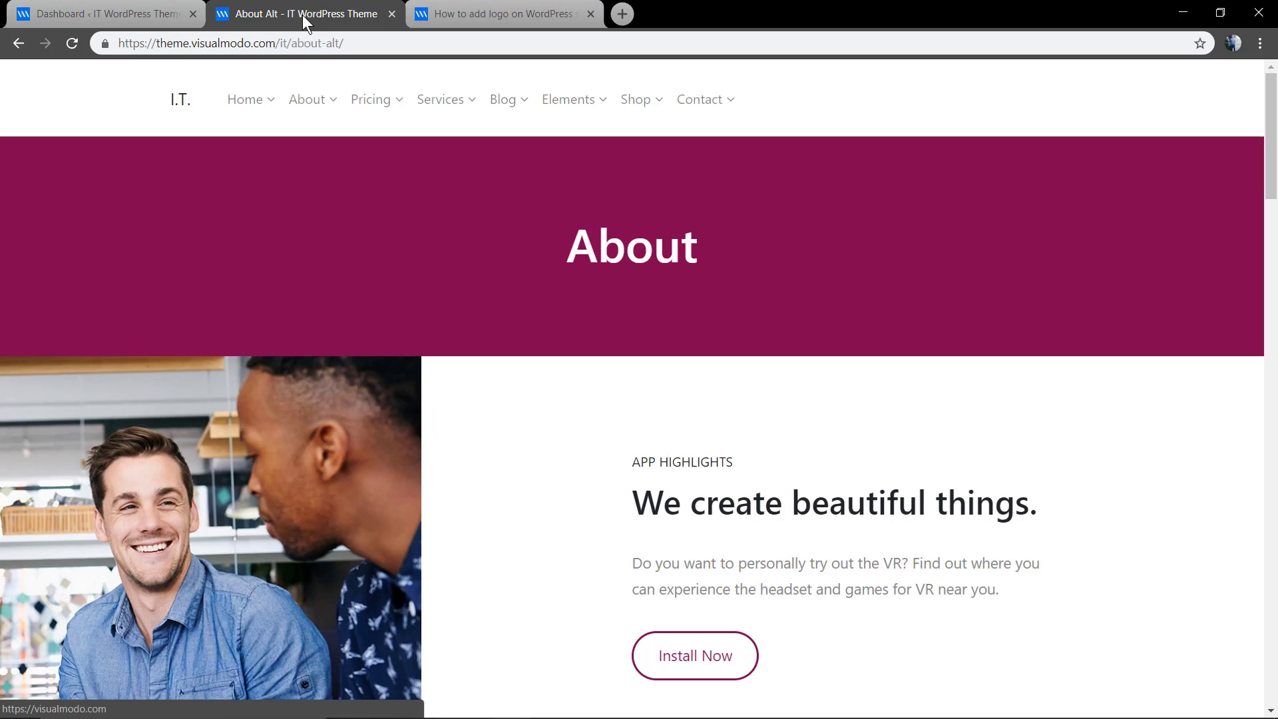
pyautogui.click(409, 17)
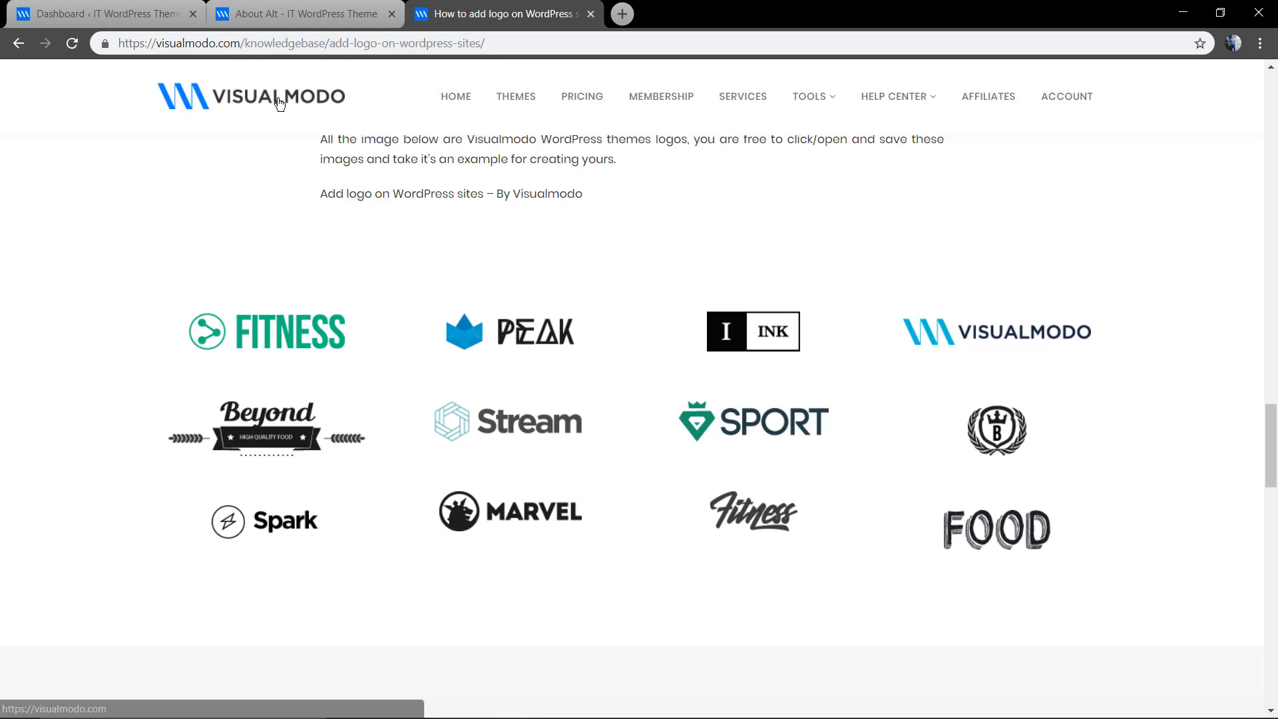
pyautogui.click(253, 13)
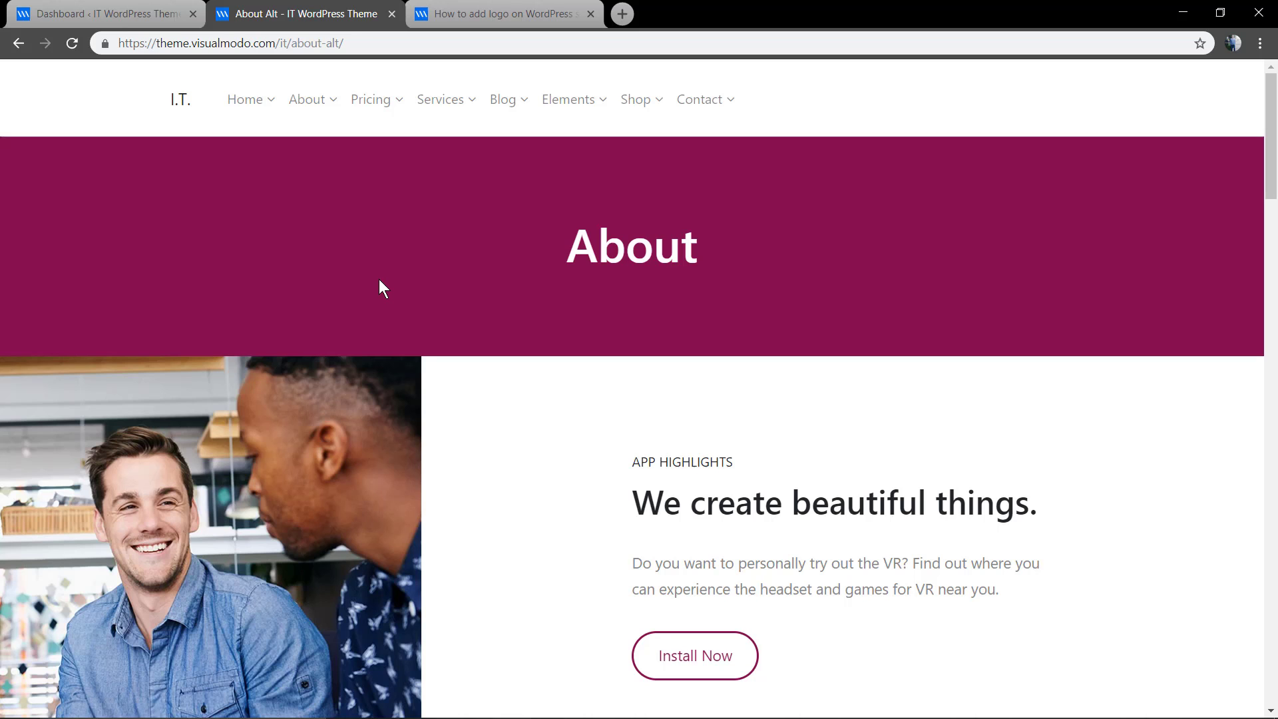
pyautogui.click(95, 12)
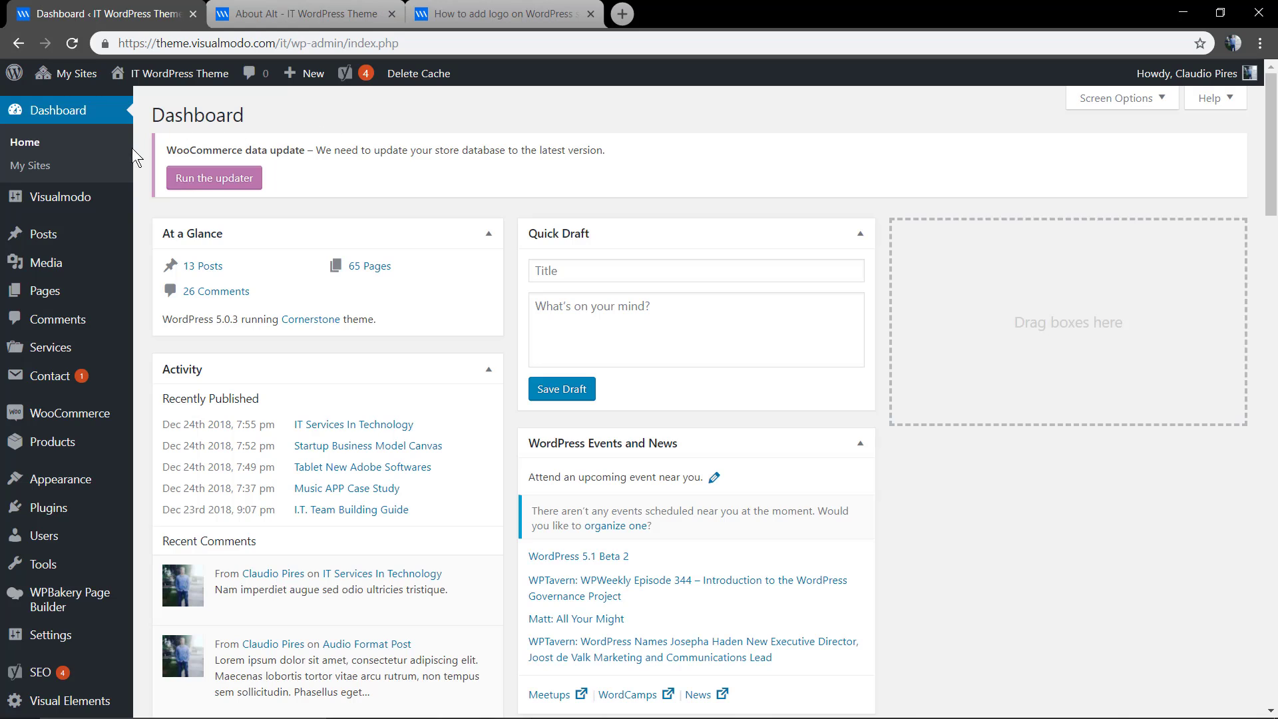
# Go to Visualmodo Theme Options and open the Header > Brand section.
pyautogui.moveTo(89, 203)
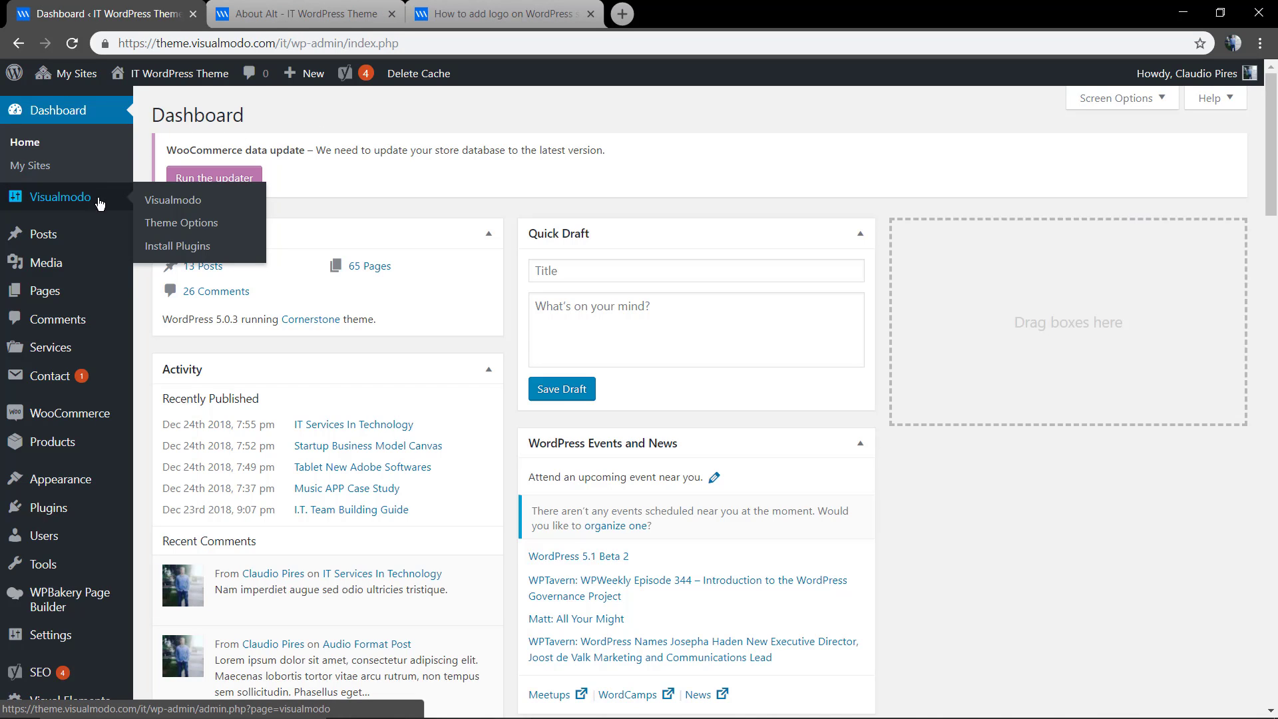
pyautogui.click(177, 225)
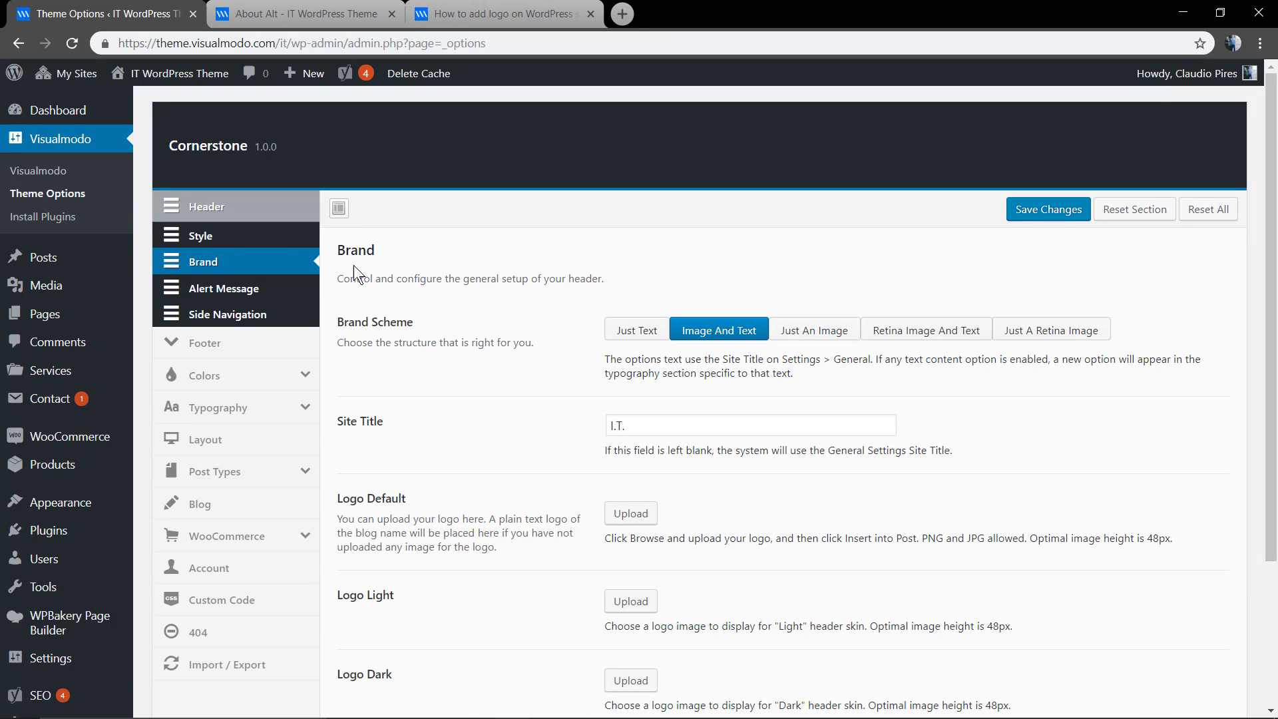
pyautogui.click(236, 212)
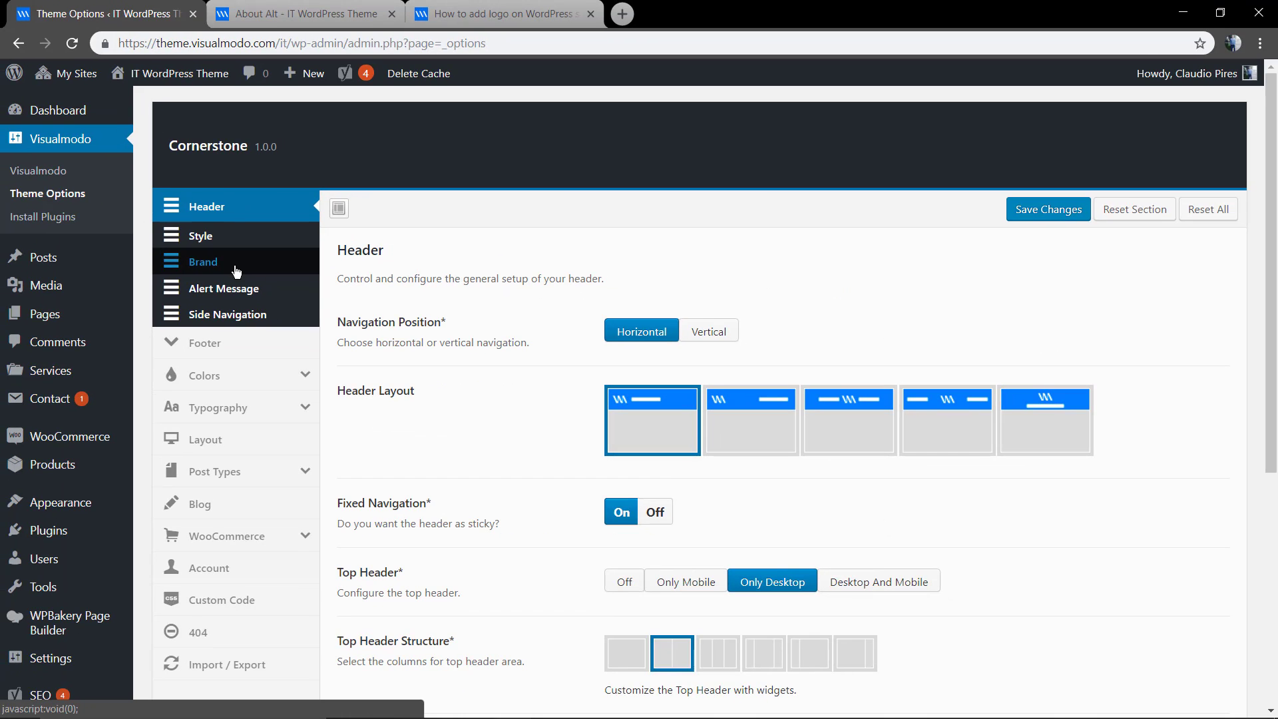
pyautogui.click(237, 271)
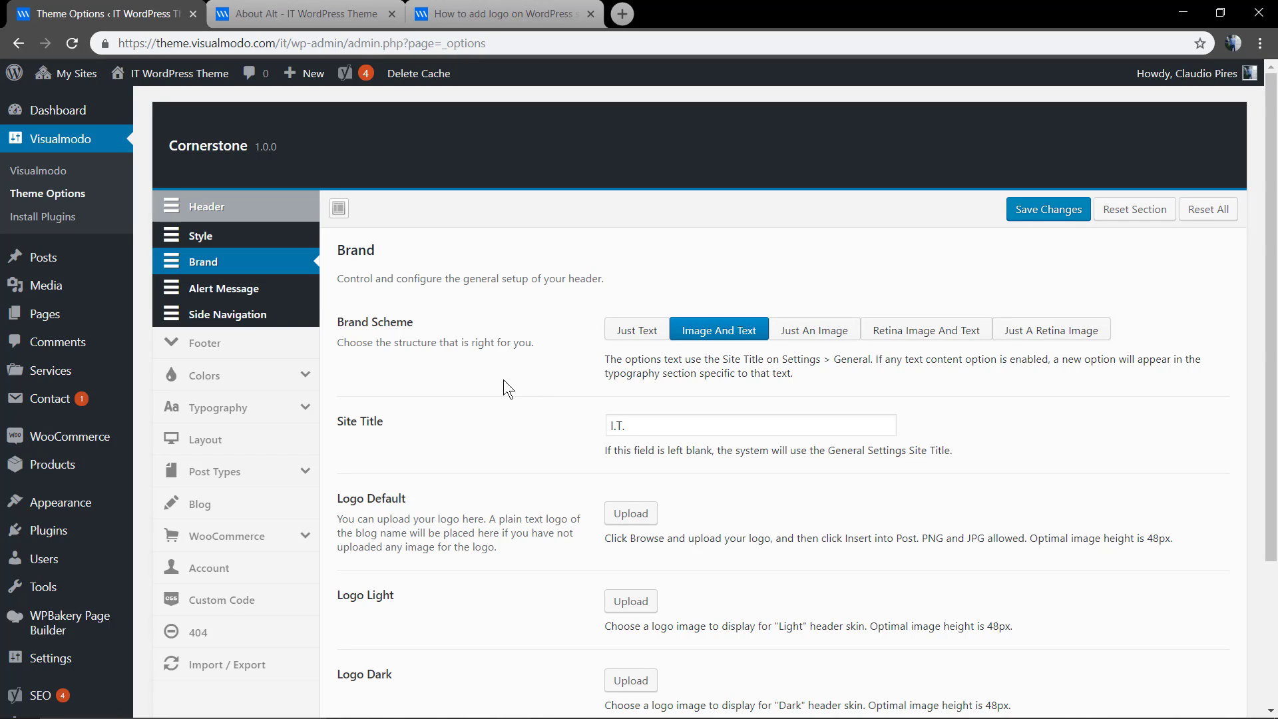
# Set Brand Scheme to Just An Image, use the Visualmodo colour logo as Logo Default, and save.
pyautogui.click(808, 333)
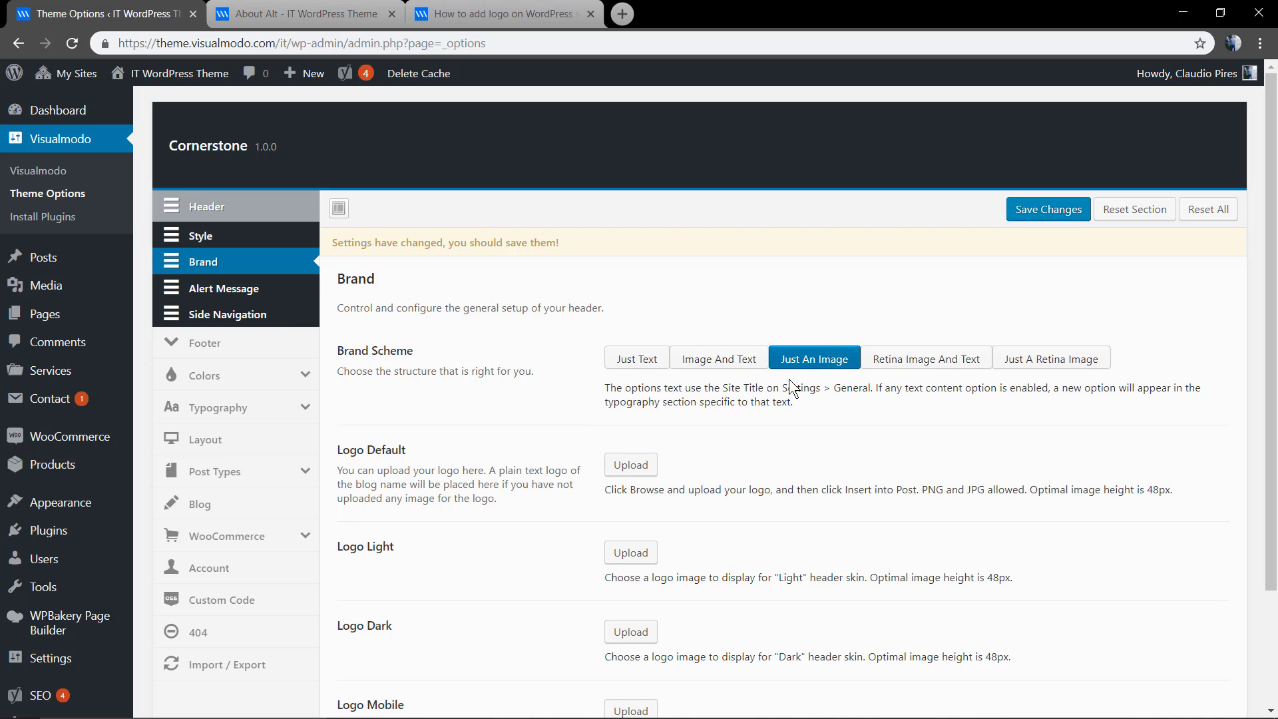
pyautogui.click(619, 467)
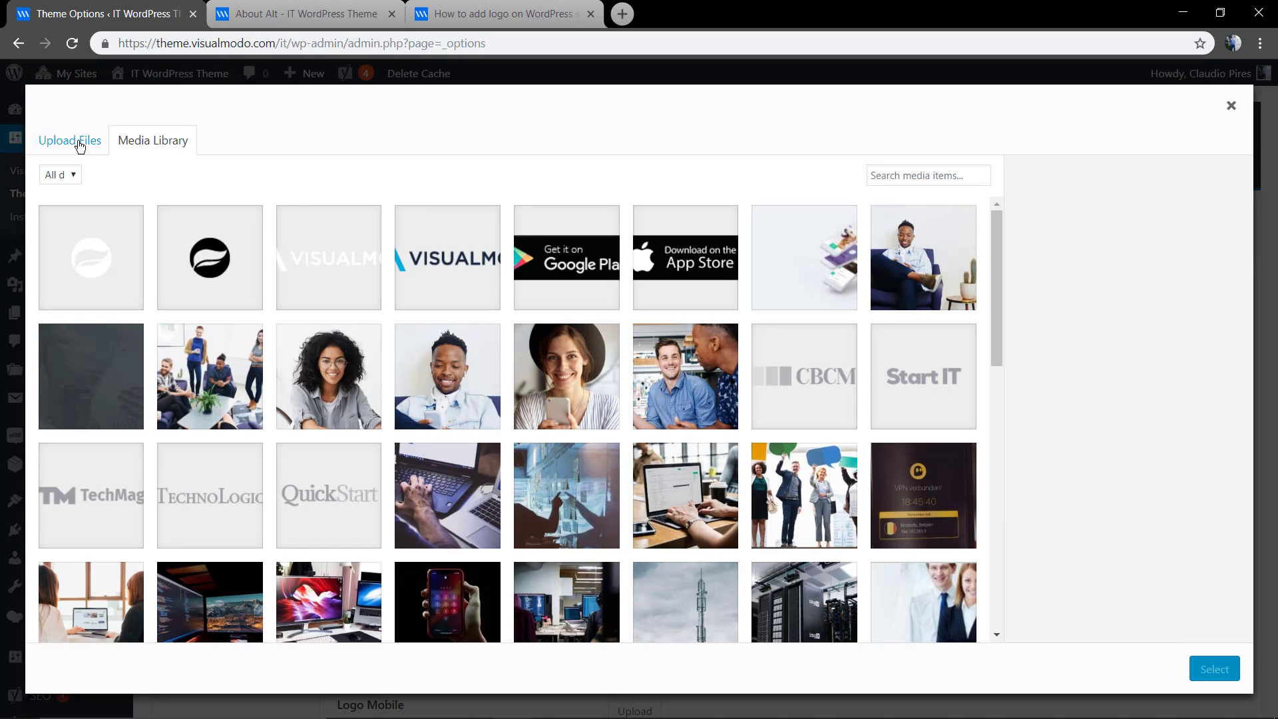
pyautogui.click(73, 141)
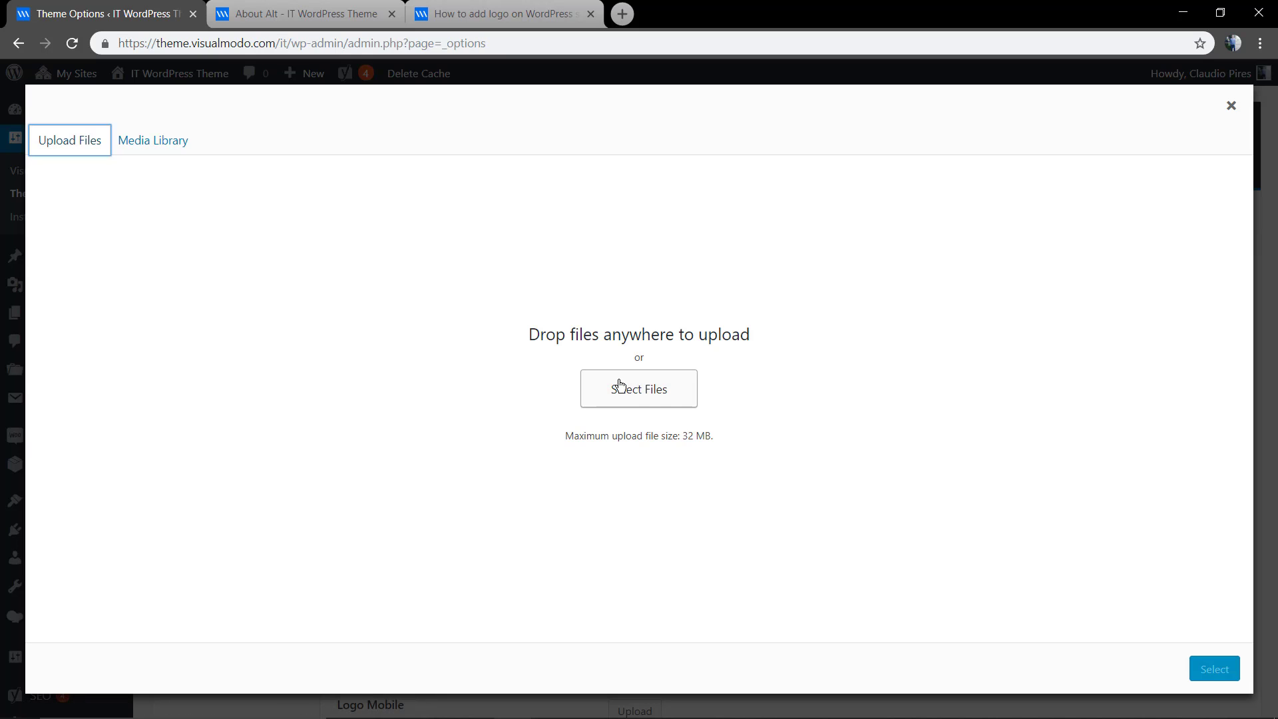
pyautogui.click(160, 141)
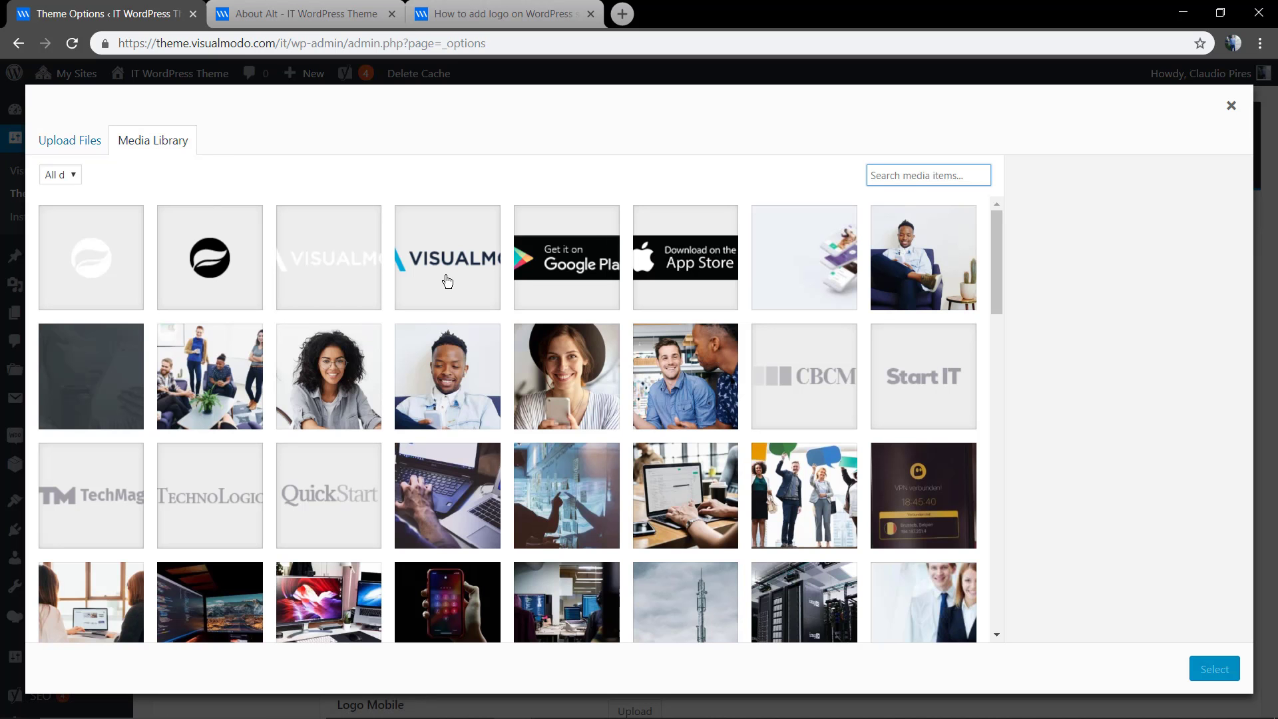
pyautogui.click(430, 270)
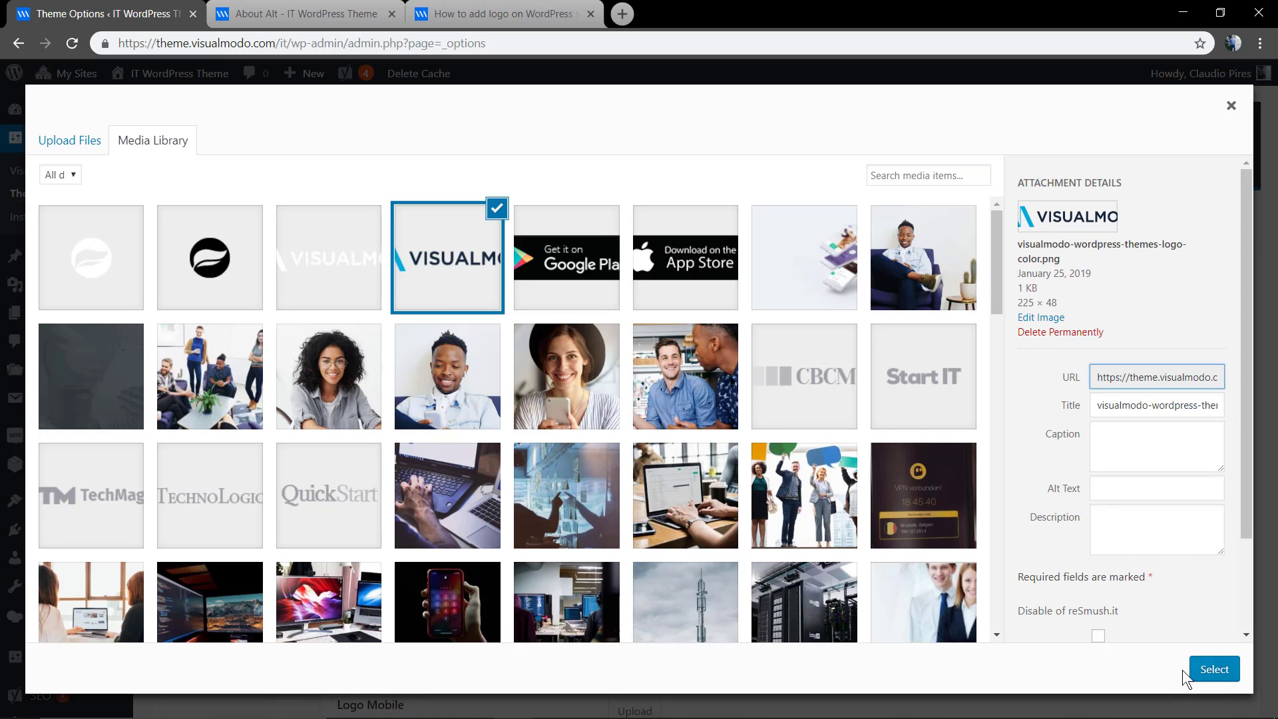
pyautogui.click(1214, 672)
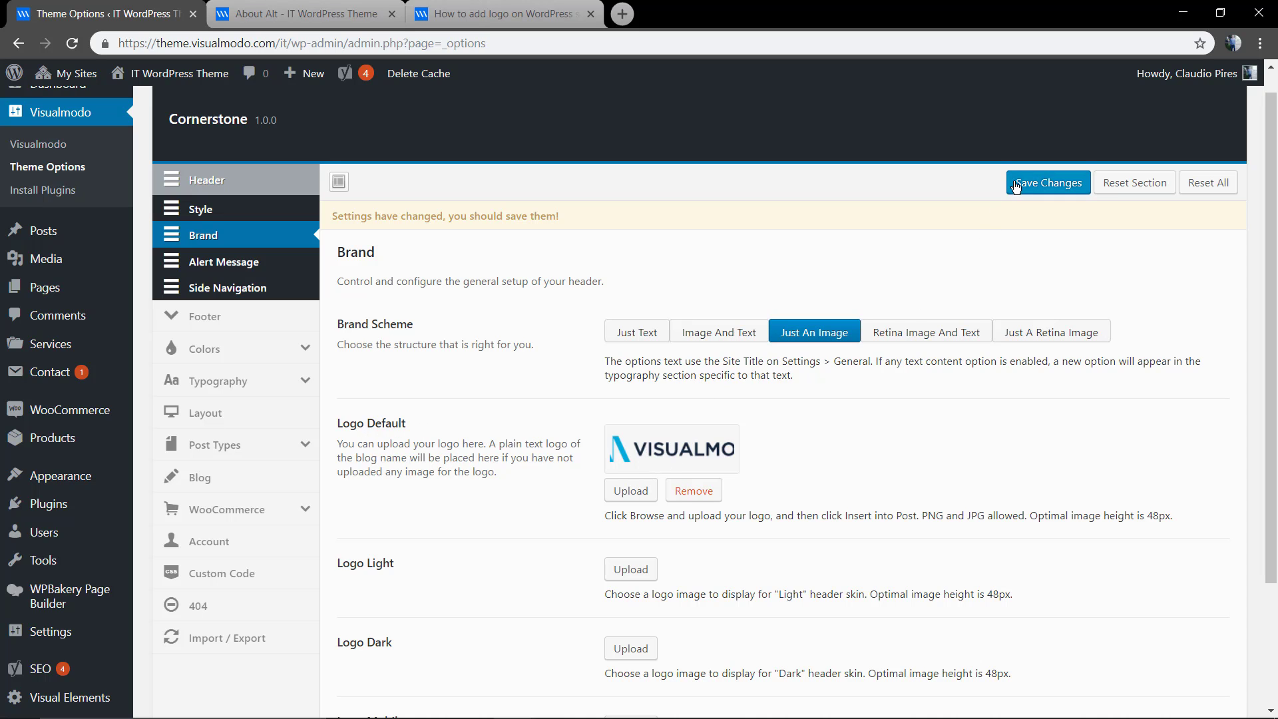
pyautogui.click(1047, 183)
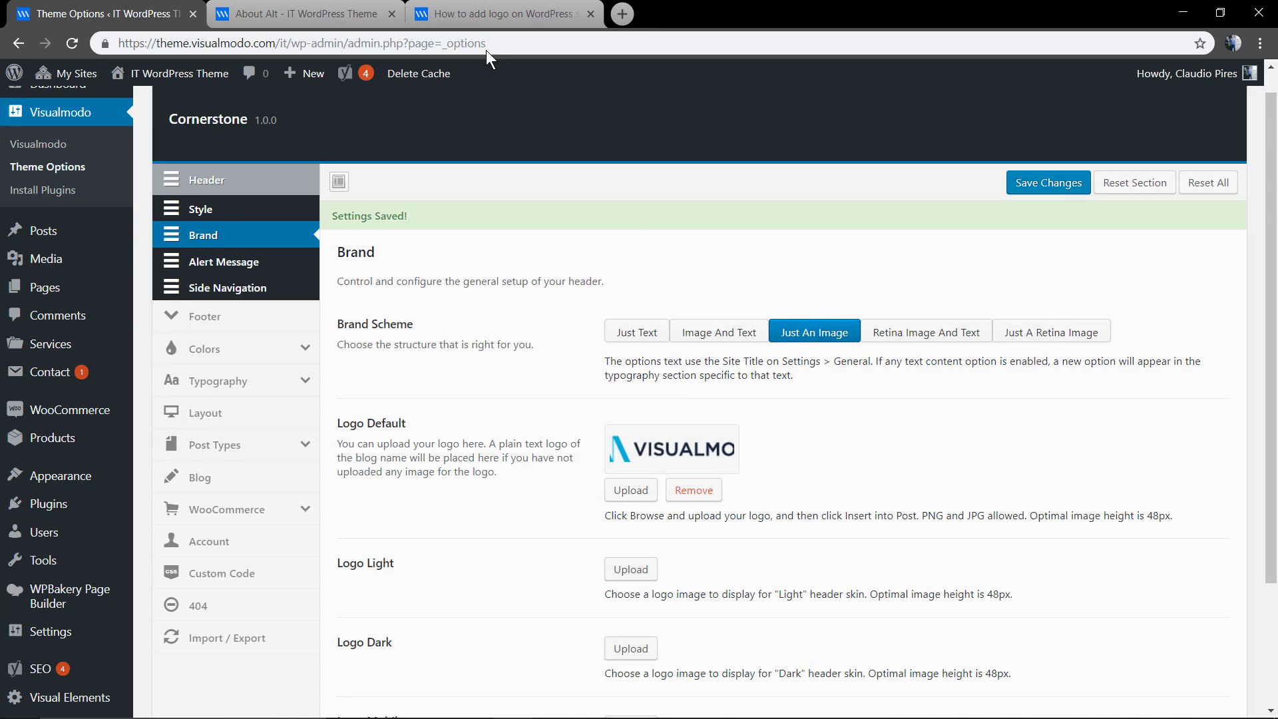
pyautogui.click(325, 14)
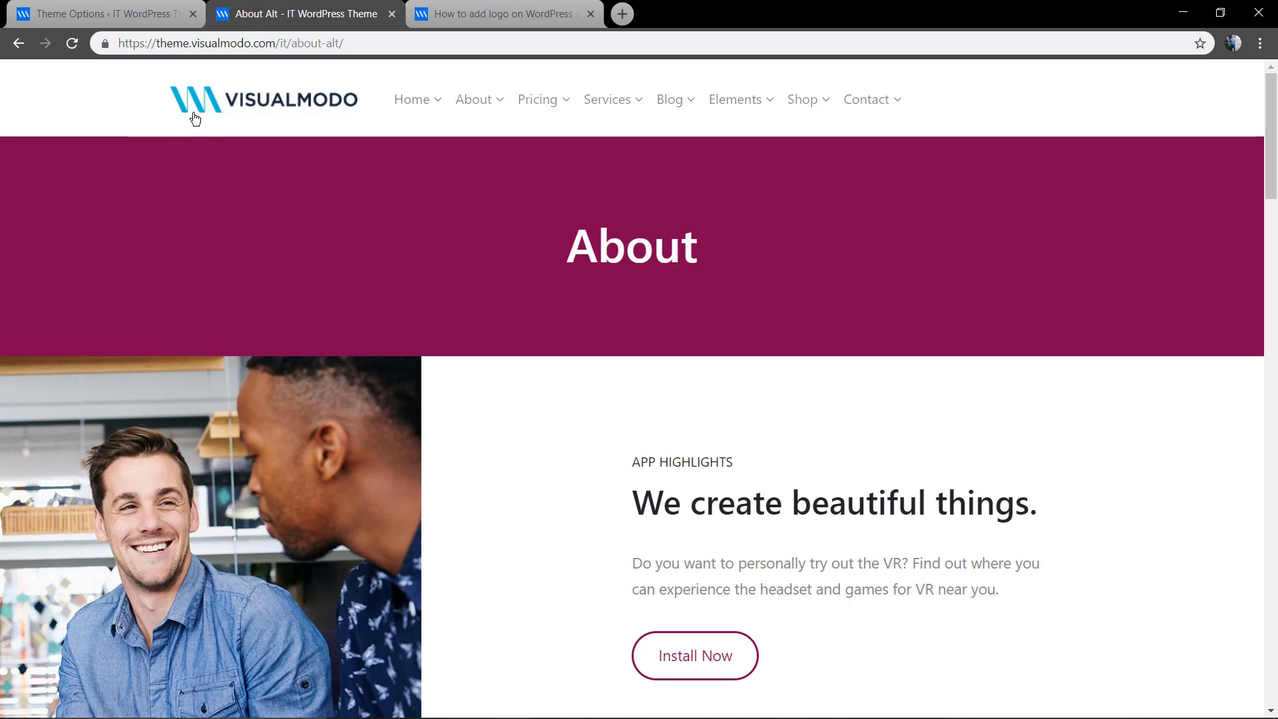
# Reload About Alt to see the Visualmodo logo, then go to the main About page.
pyautogui.scroll(-3, 381, 189)
pyautogui.scroll(-2, 381, 189)
pyautogui.scroll(5, 471, 237)
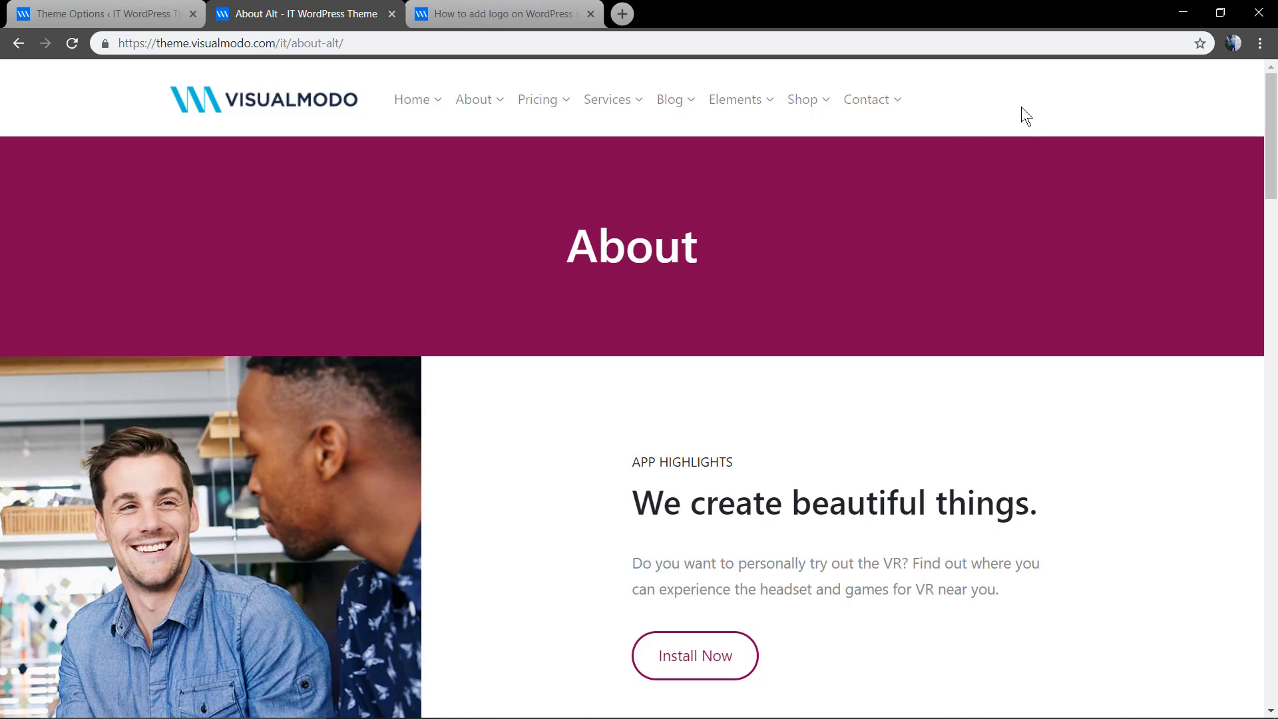
pyautogui.moveTo(473, 107)
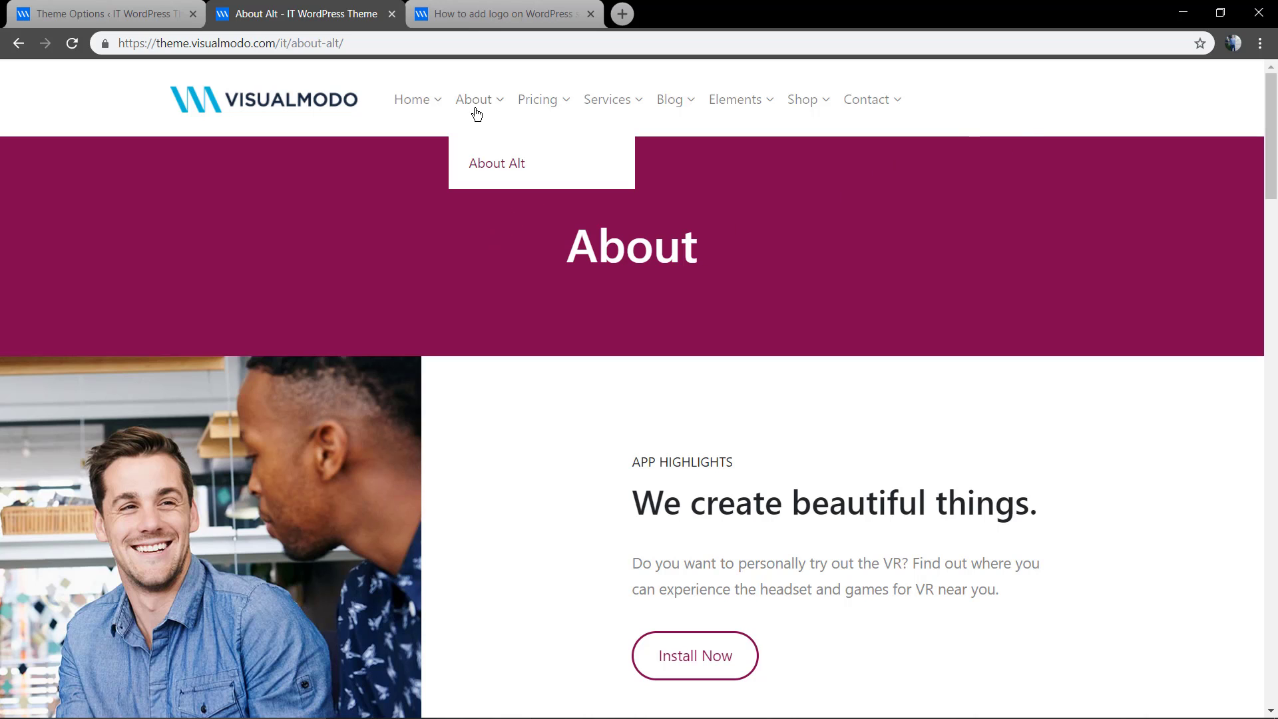
pyautogui.click(493, 163)
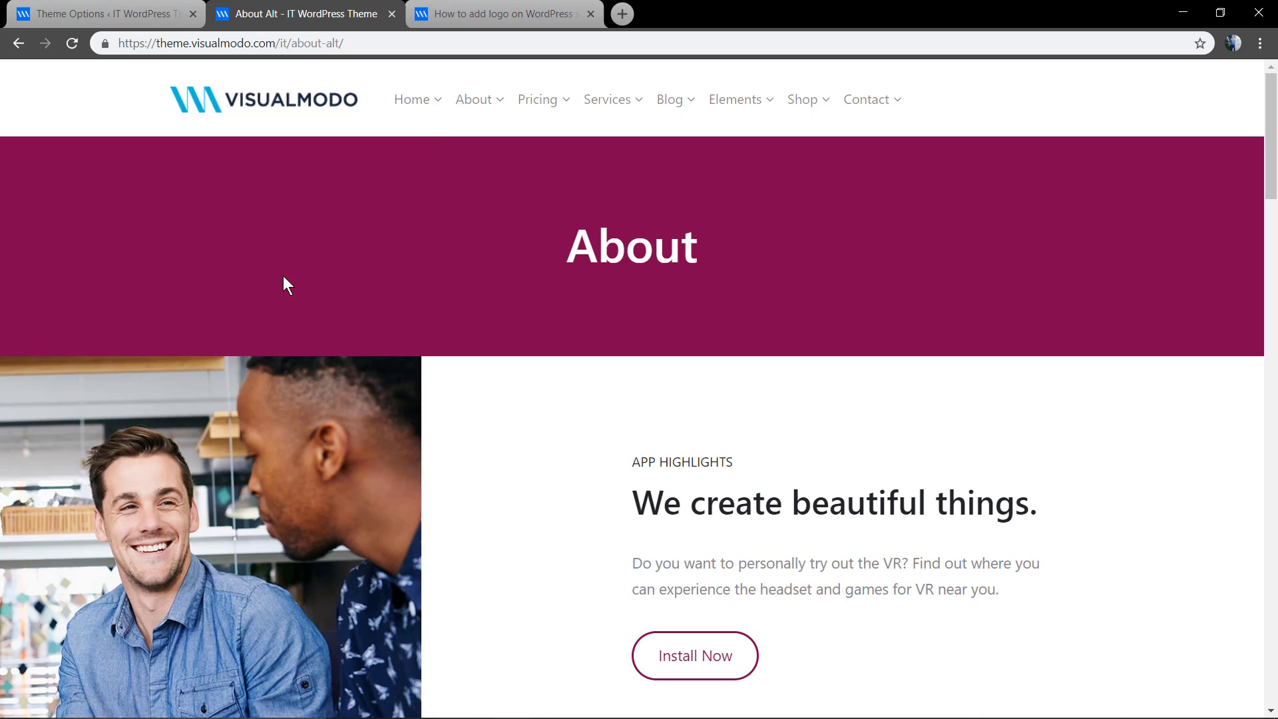
pyautogui.click(480, 112)
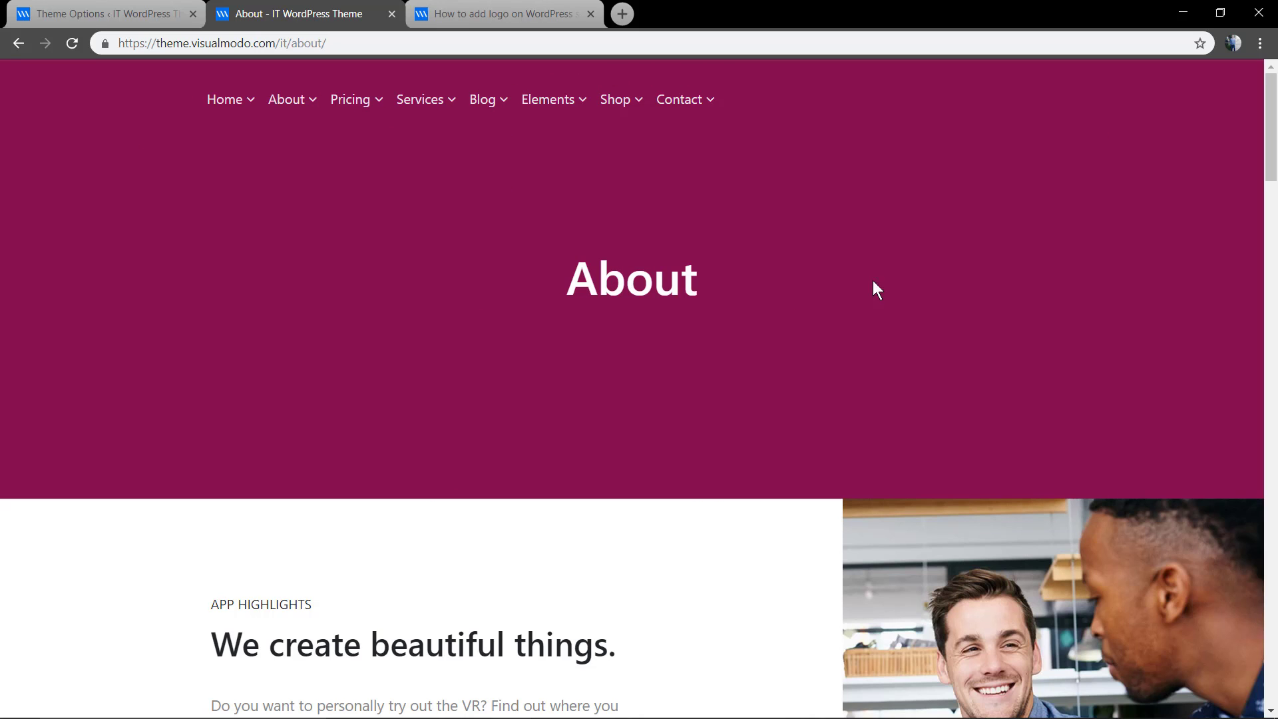
# Set the white Visualmodo logo as Logo Light and save the brand settings.
pyautogui.click(97, 8)
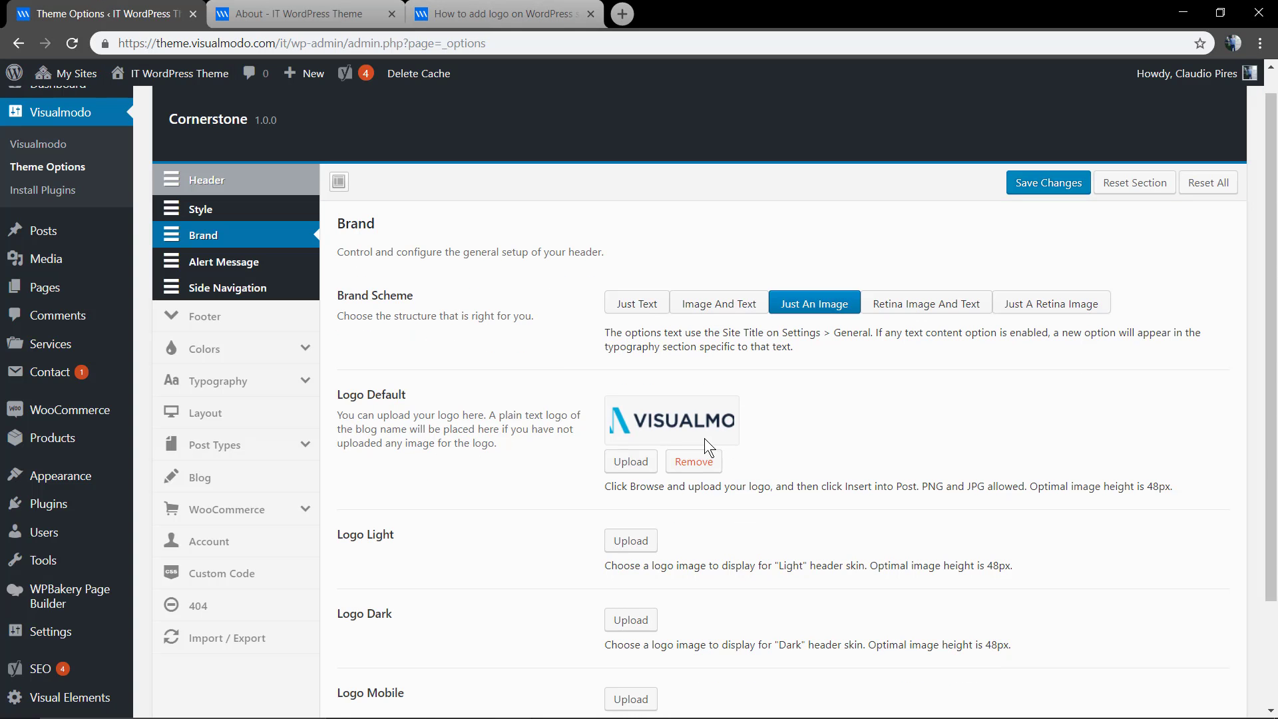
pyautogui.scroll(-2, 704, 438)
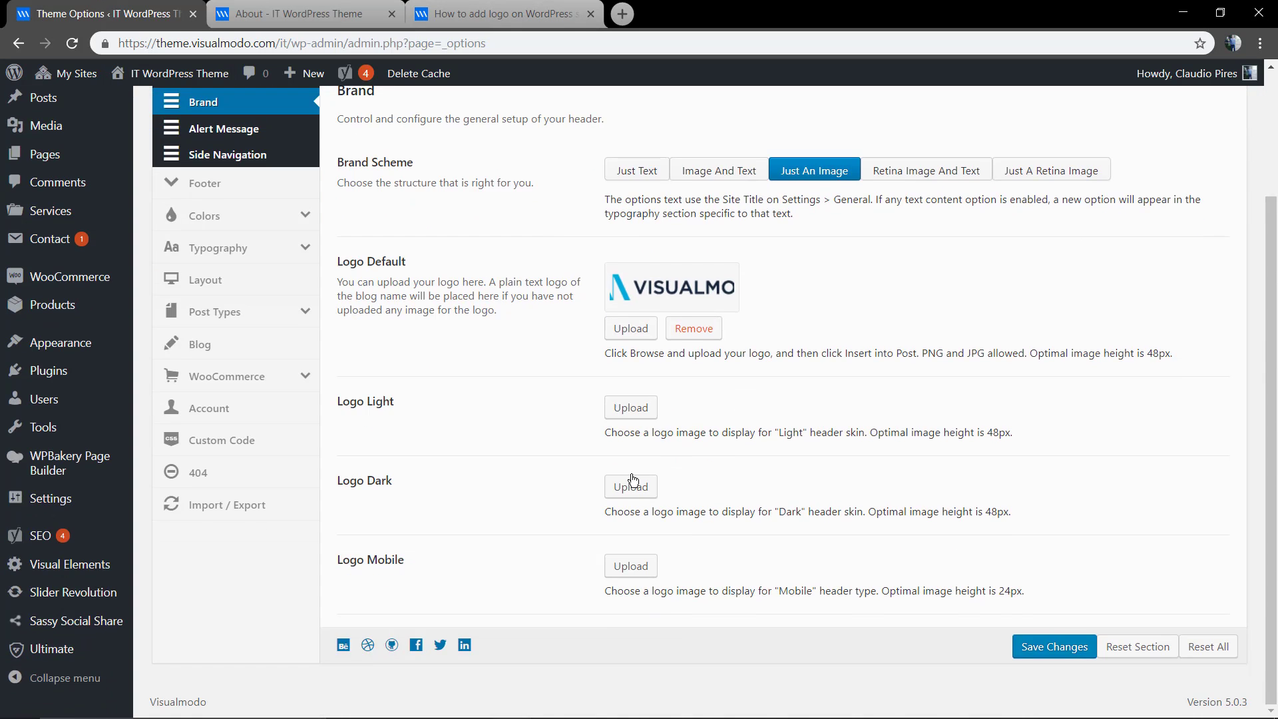
pyautogui.click(630, 412)
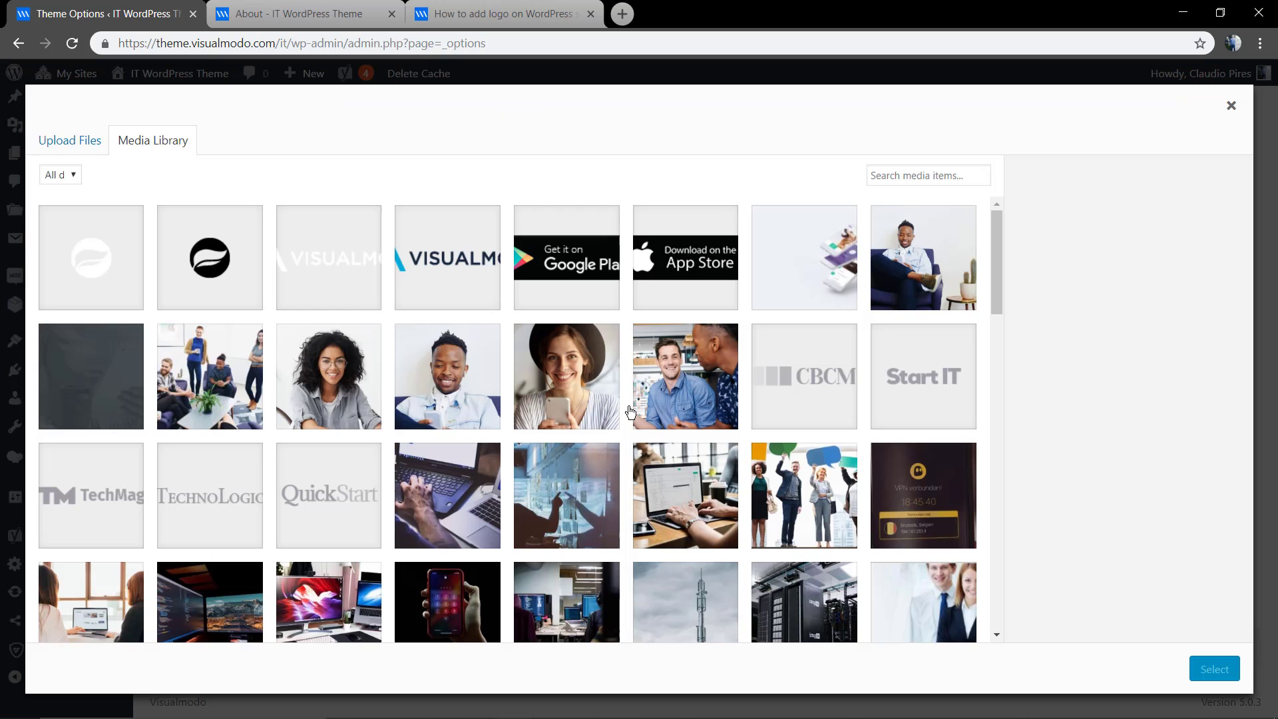
pyautogui.click(295, 285)
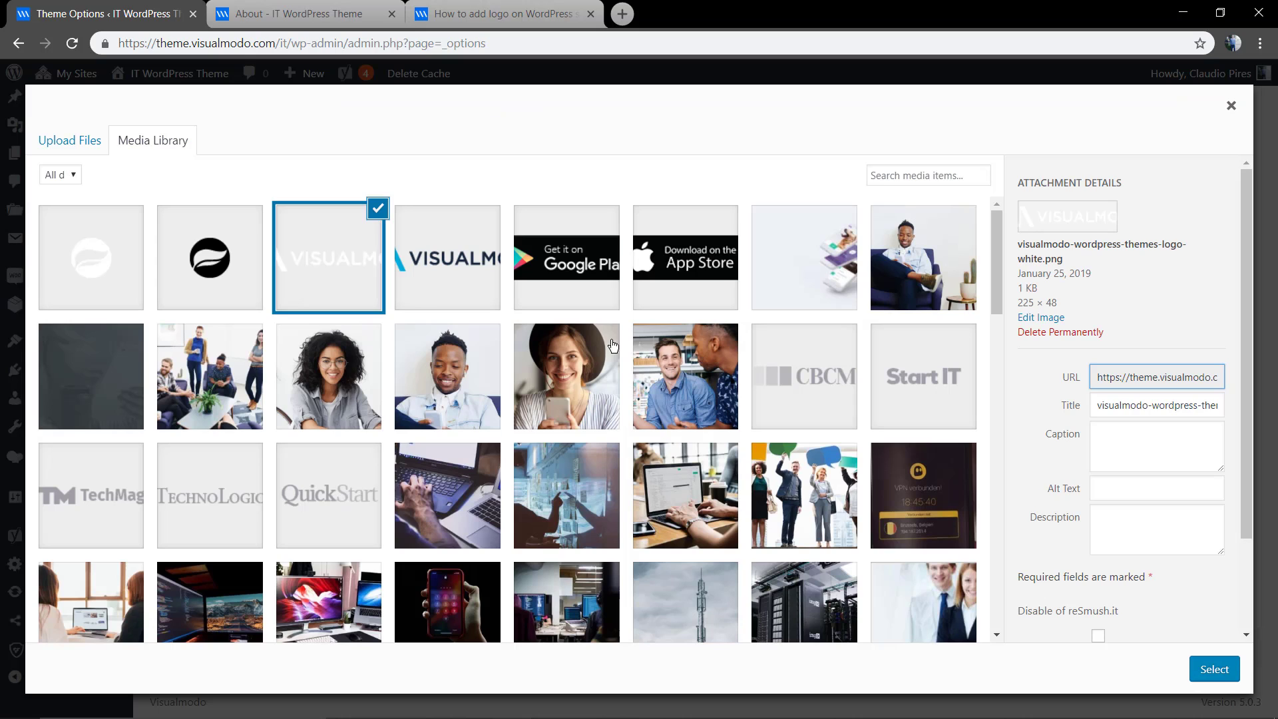
pyautogui.click(1212, 670)
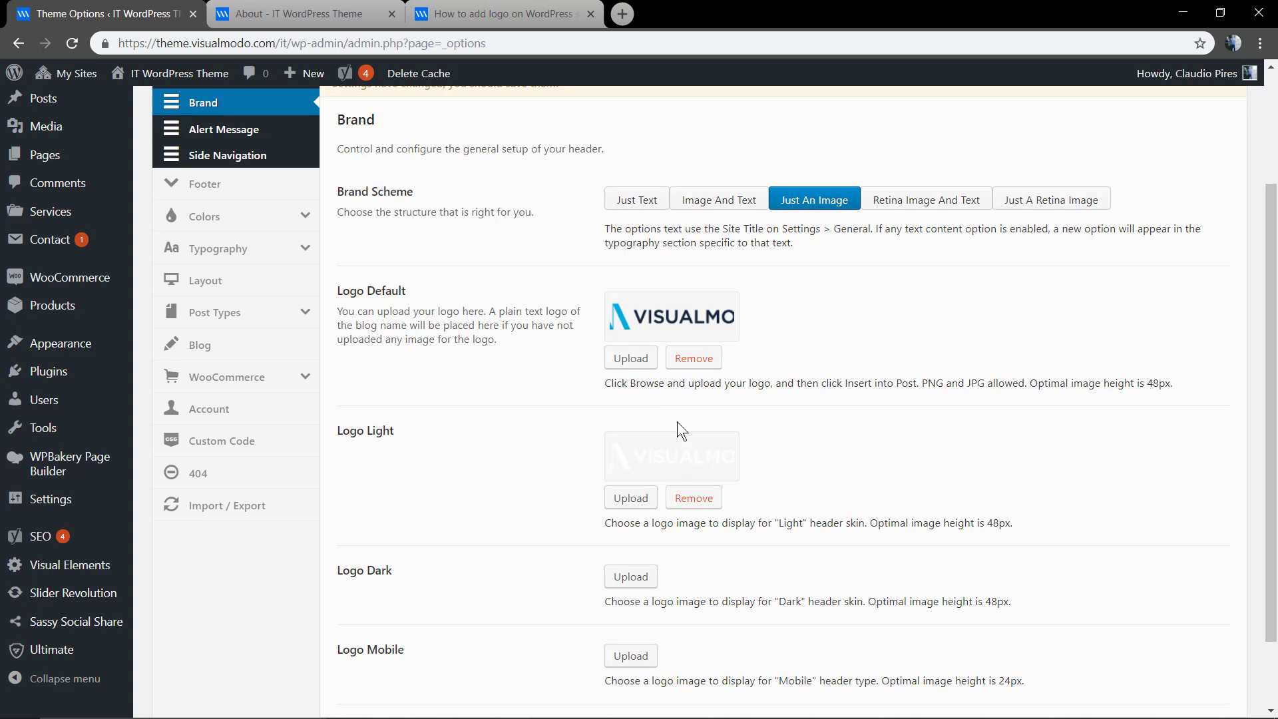
pyautogui.scroll(1, 981, 181)
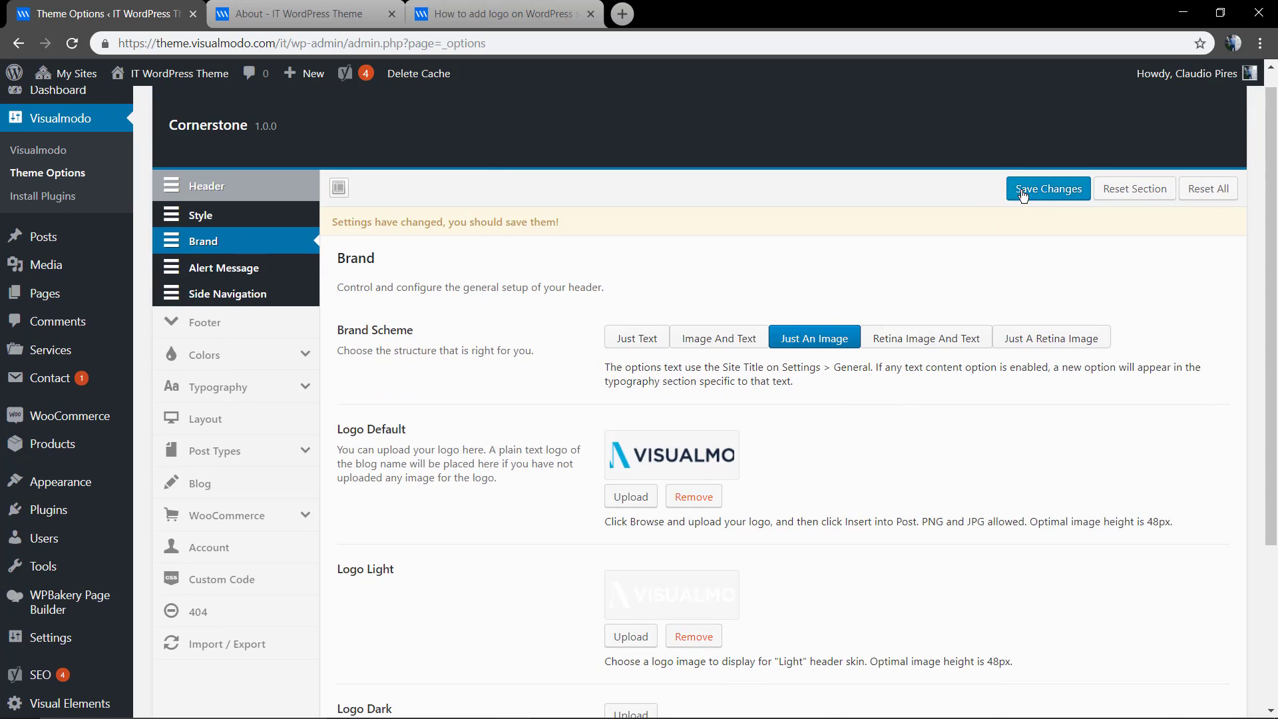
pyautogui.click(1032, 193)
# Reload the site and go to the About Alt page to see the logo in the header.
pyautogui.click(351, 8)
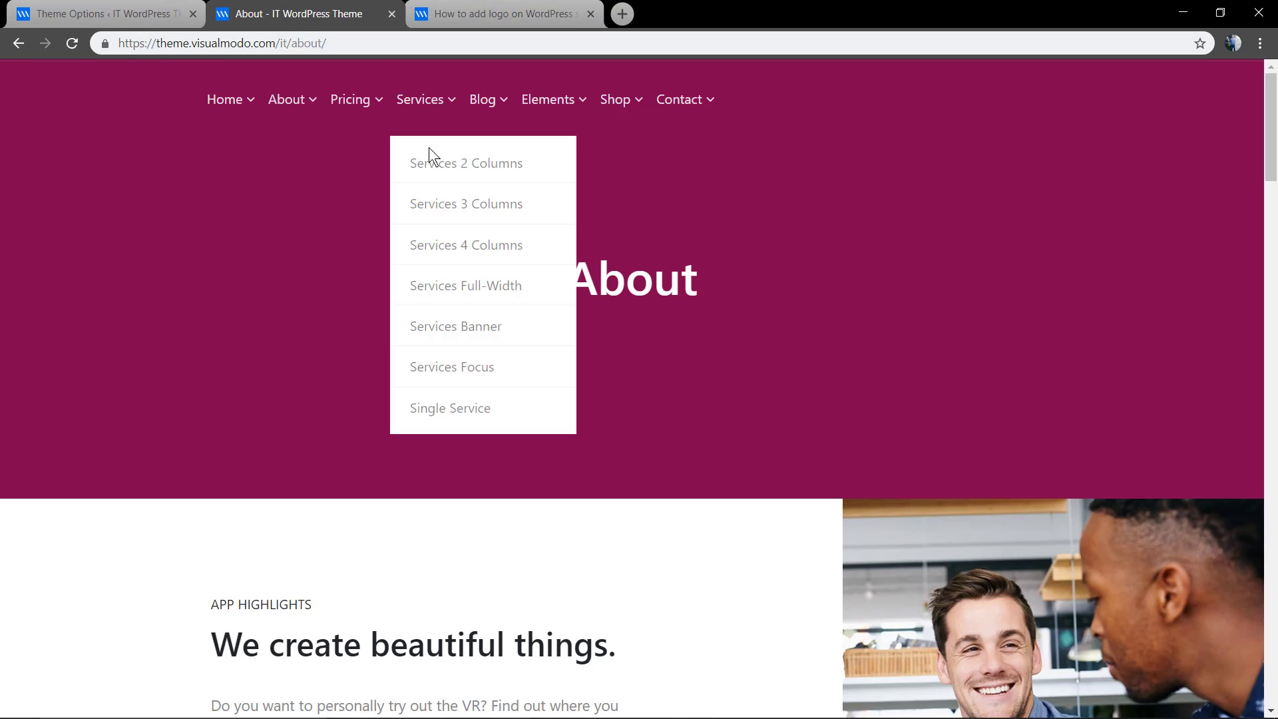
pyautogui.press('F5')
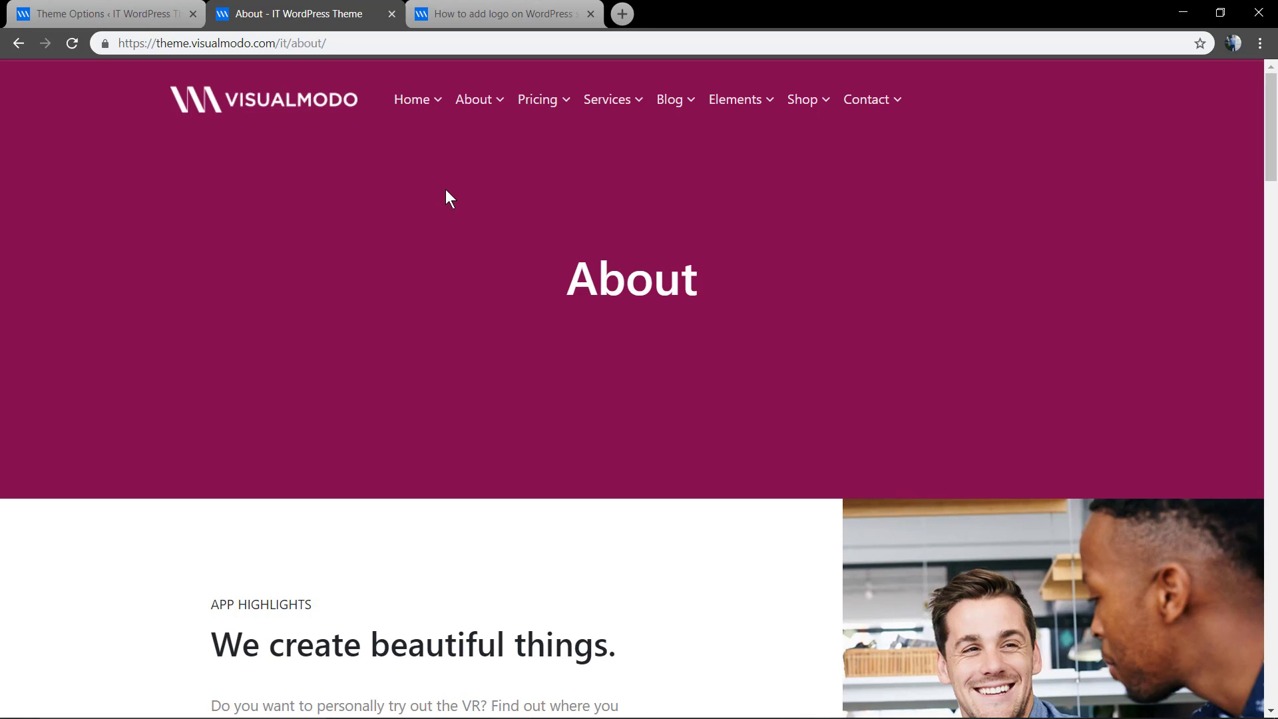
pyautogui.moveTo(462, 114)
pyautogui.click(475, 164)
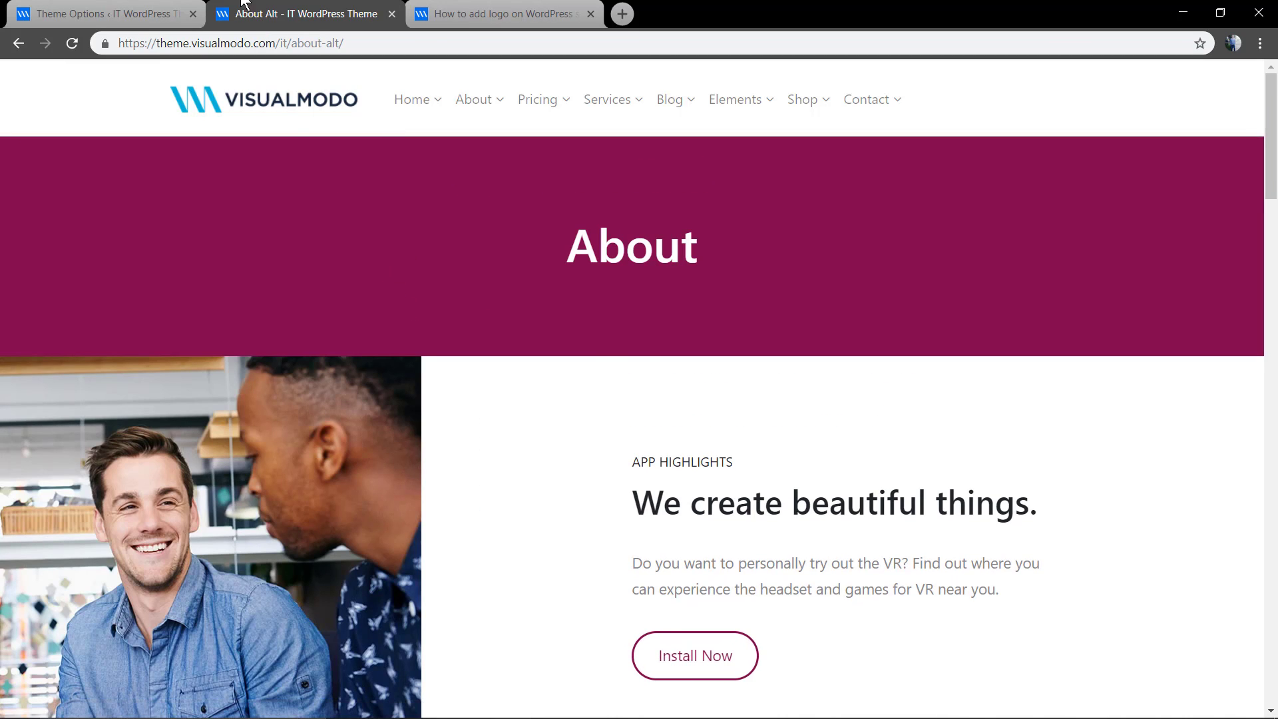
pyautogui.click(106, 14)
pyautogui.scroll(-3, 672, 422)
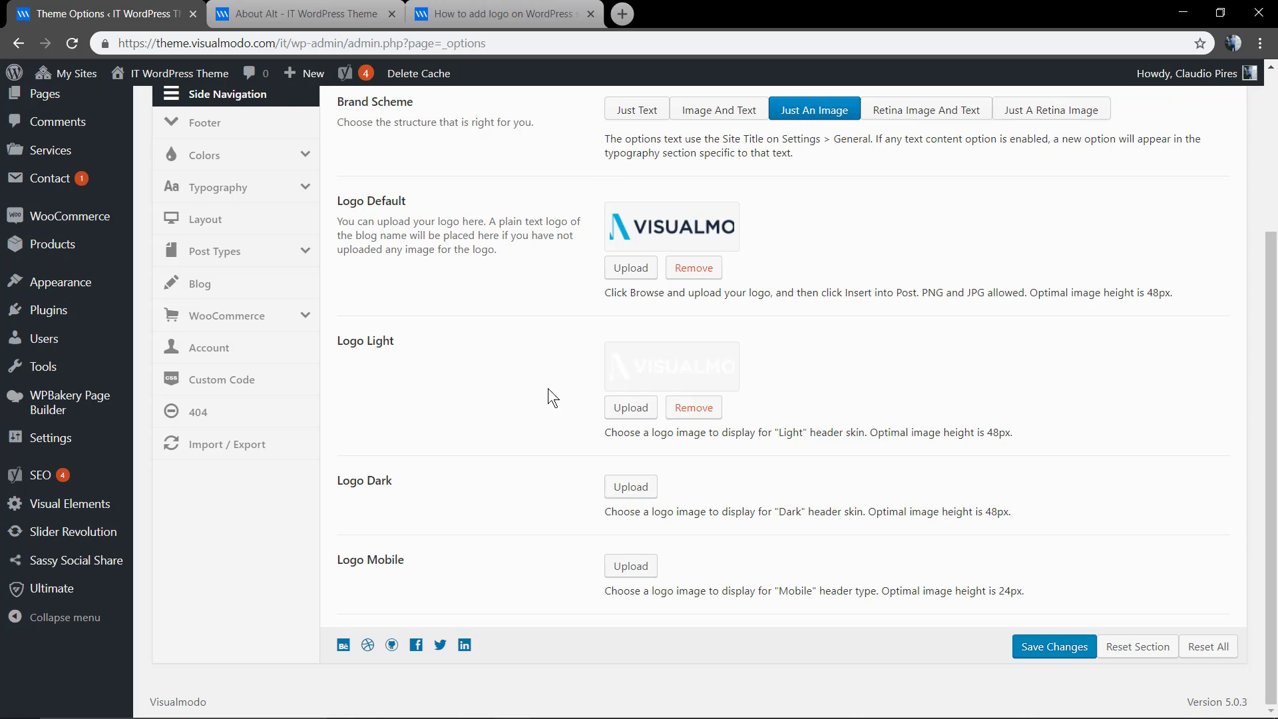
pyautogui.click(322, 13)
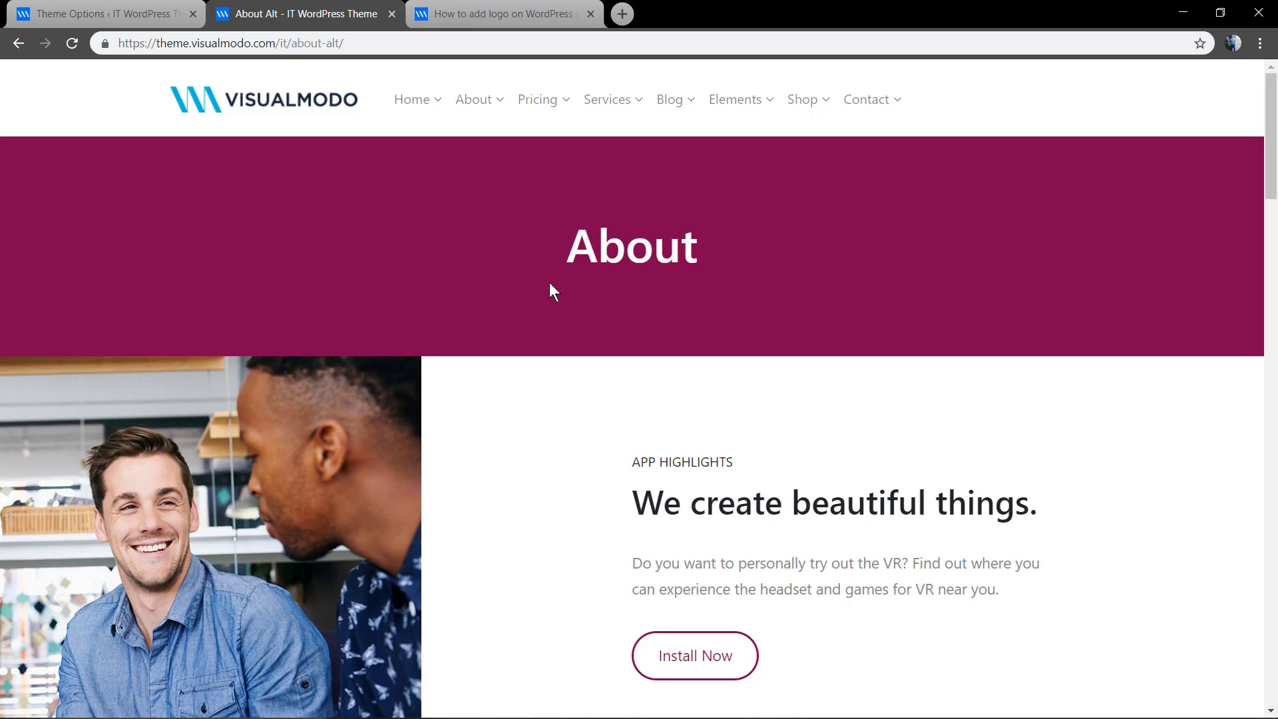
# Choose the blue dark-text Visualmodo logo from the Media Library as Logo Dark.
pyautogui.click(123, 12)
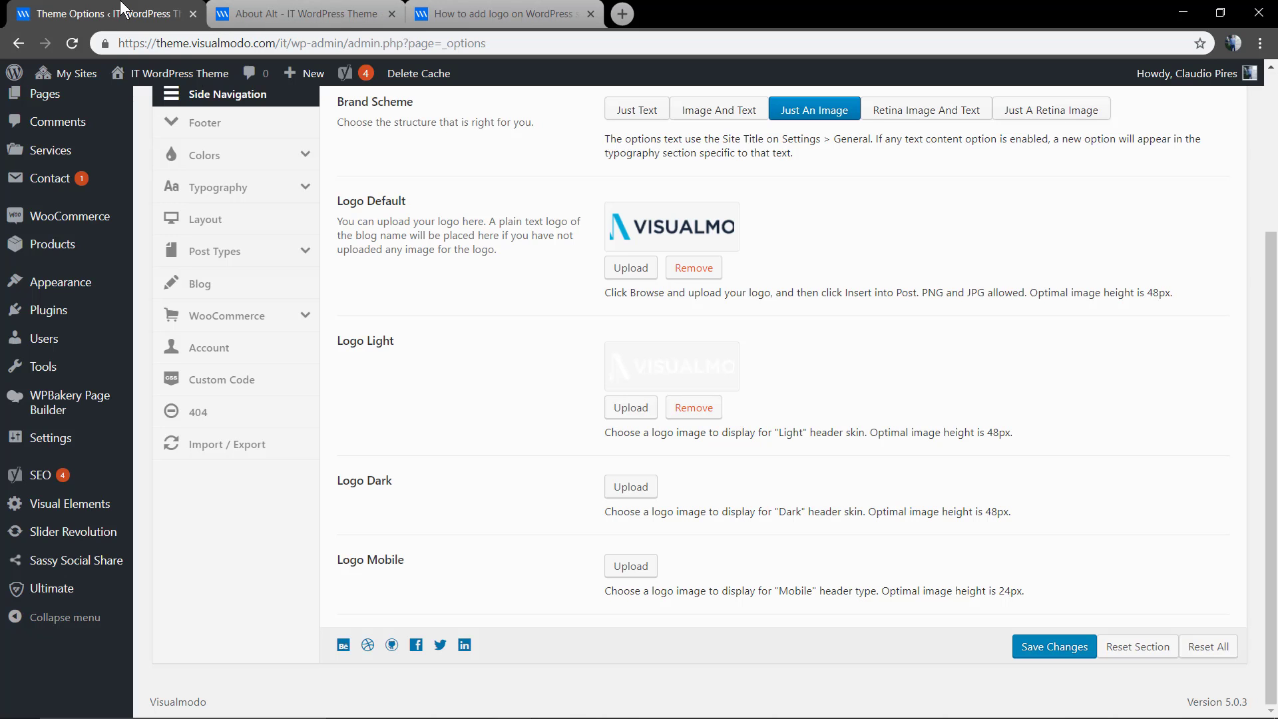
pyautogui.click(618, 496)
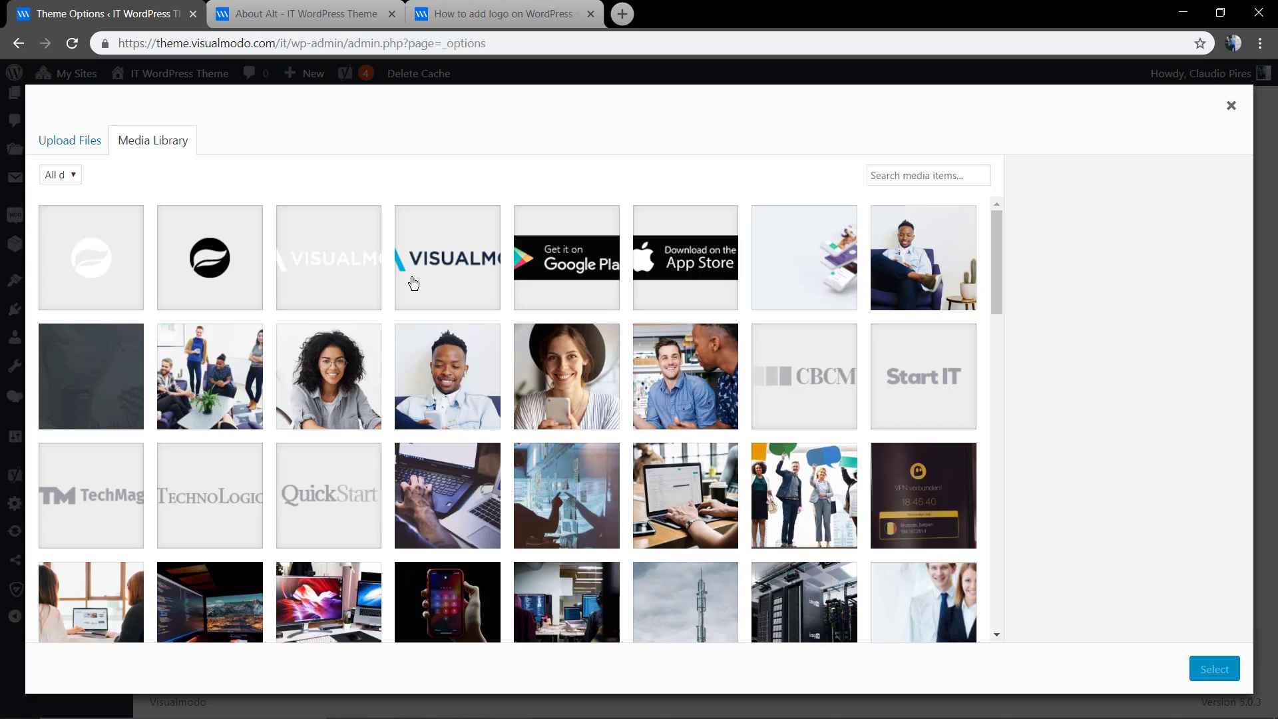
pyautogui.click(430, 285)
pyautogui.click(1215, 669)
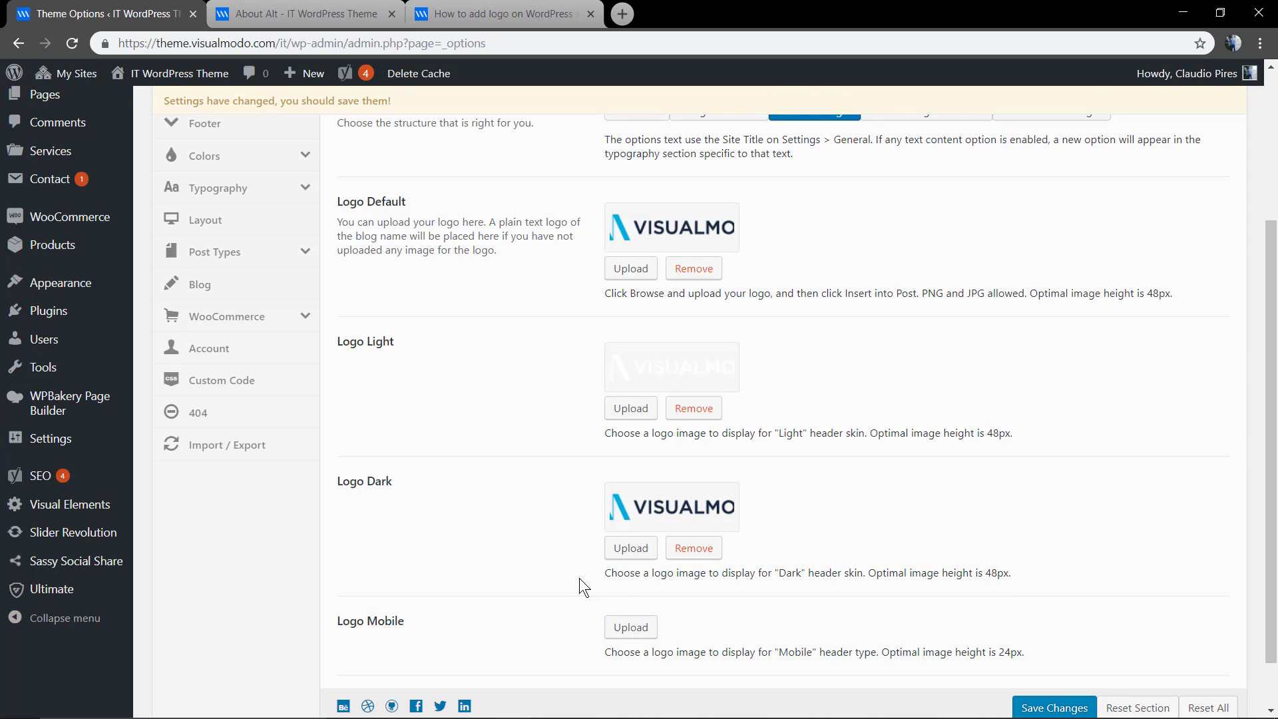
pyautogui.scroll(-2, 580, 581)
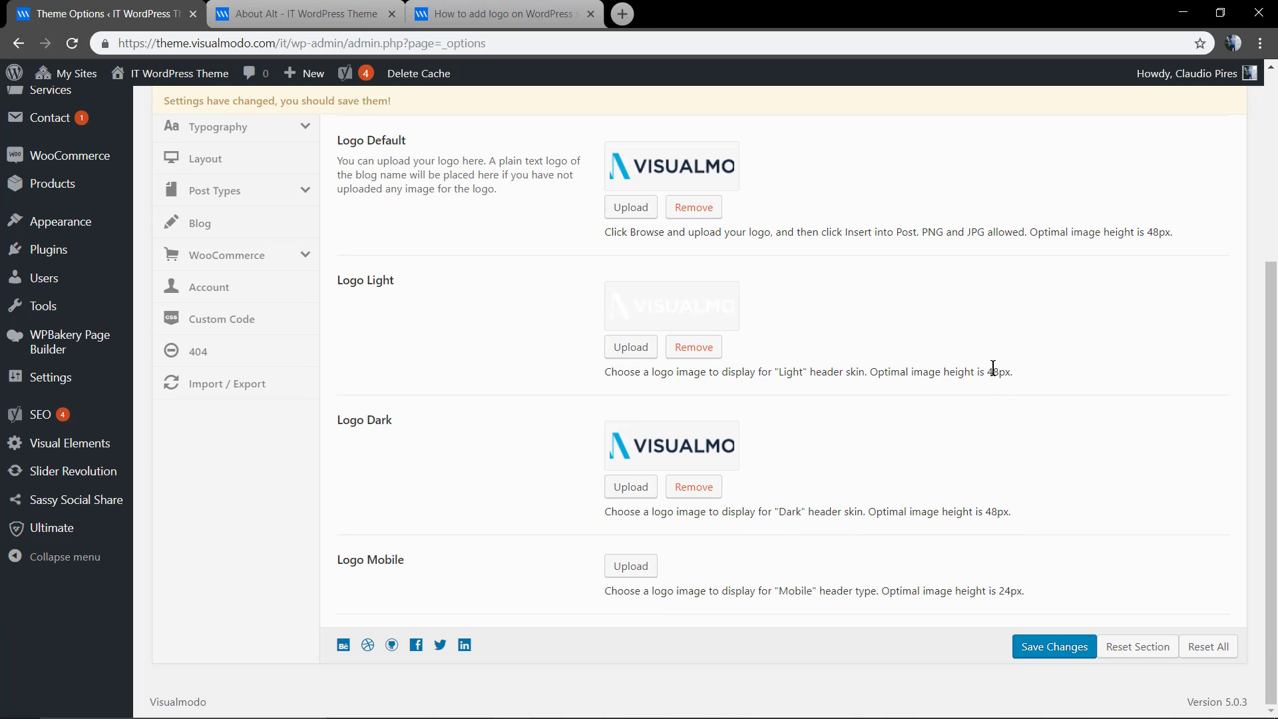
pyautogui.scroll(3, 818, 346)
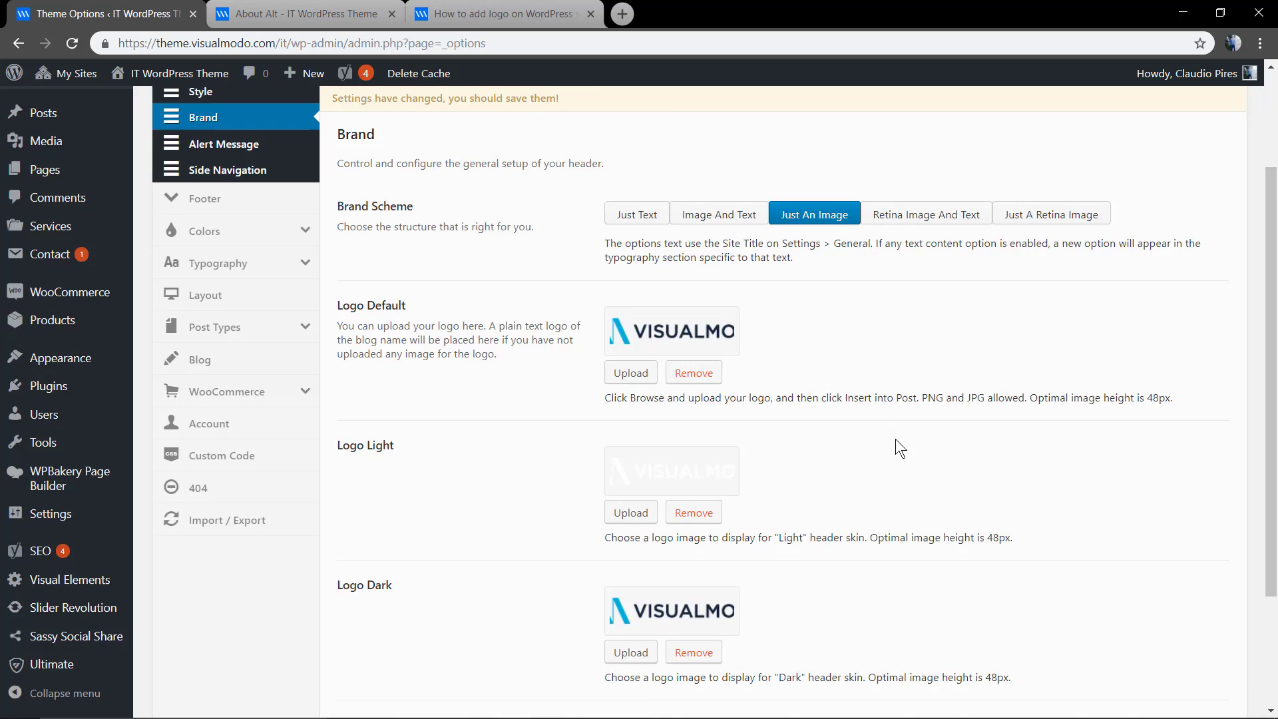
pyautogui.scroll(-2, 896, 447)
pyautogui.scroll(4, 896, 450)
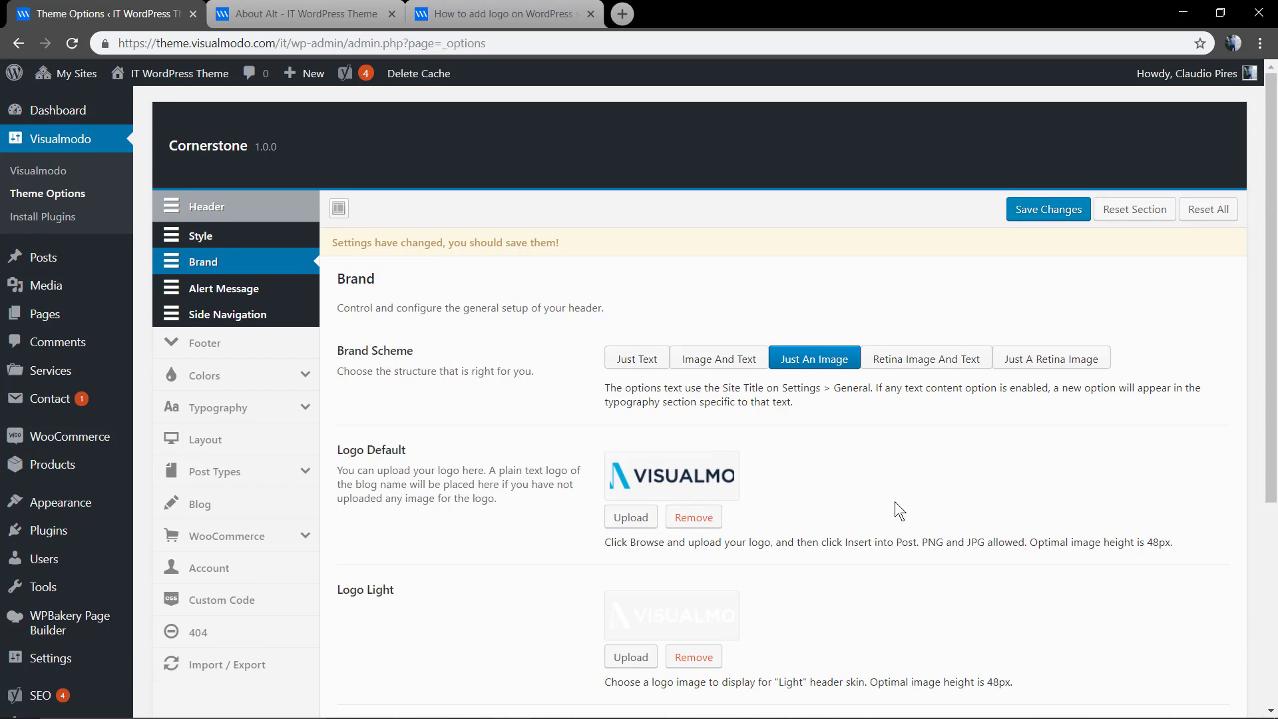
# Set Header Height to Large in Header > Style, save, and reload the site to preview it.
pyautogui.click(201, 236)
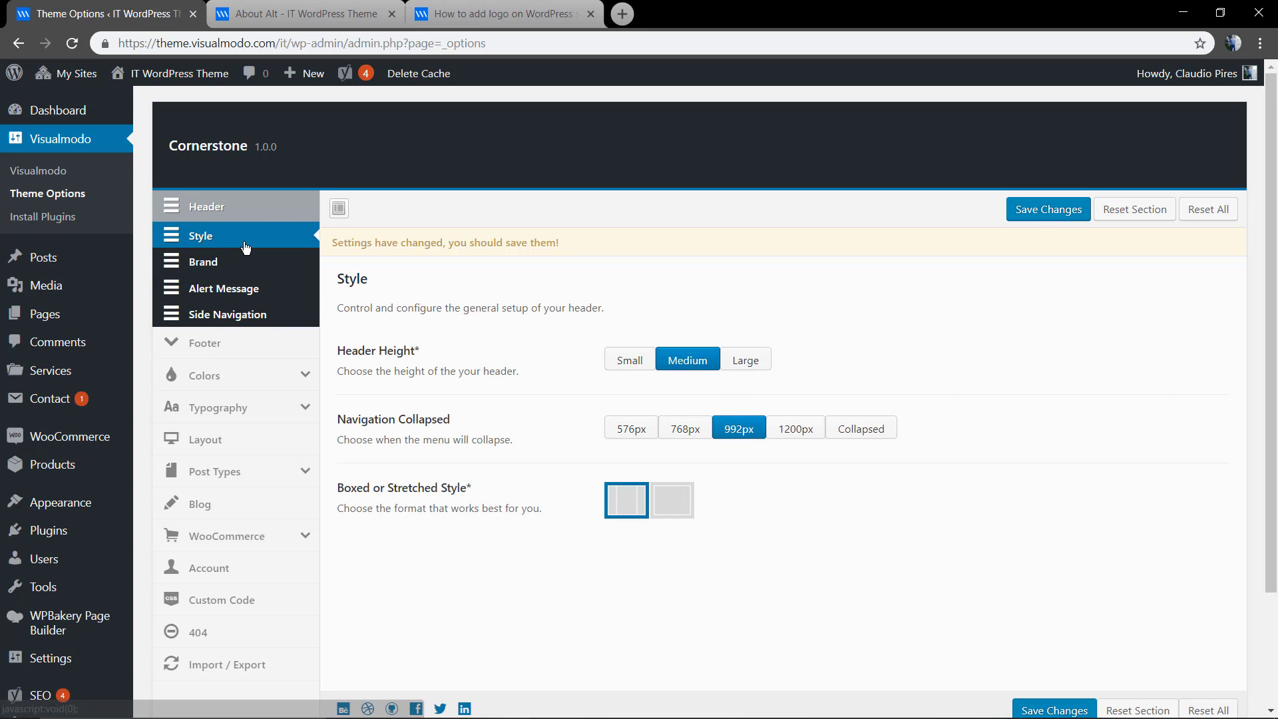
pyautogui.click(742, 362)
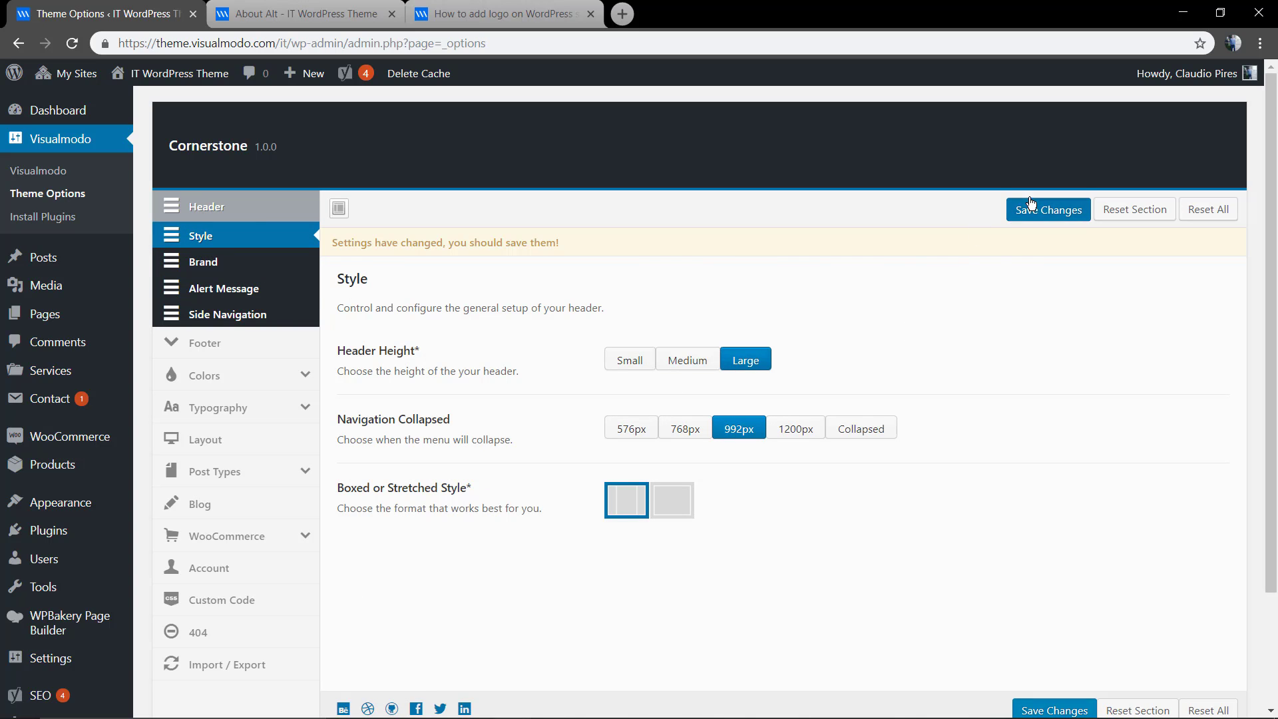
pyautogui.click(1050, 212)
pyautogui.click(337, 12)
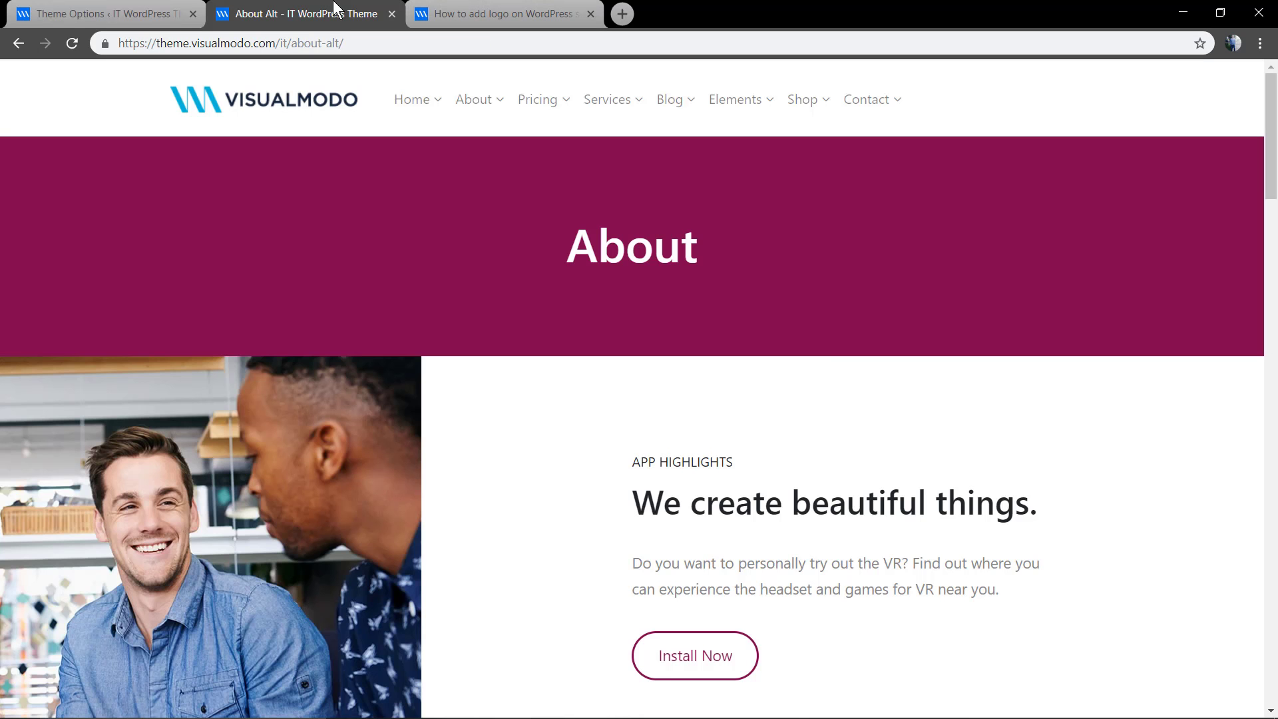
pyautogui.press('F5')
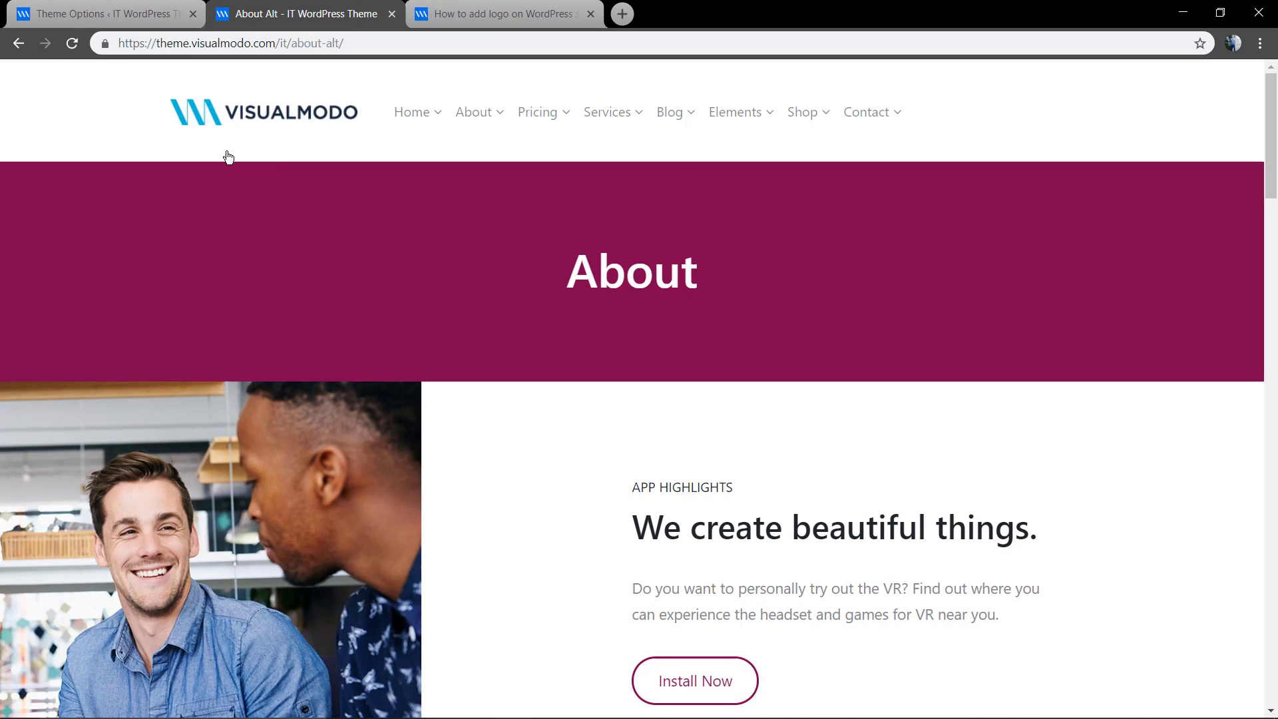
# Restore Header Height to Medium and save the header settings.
pyautogui.click(106, 13)
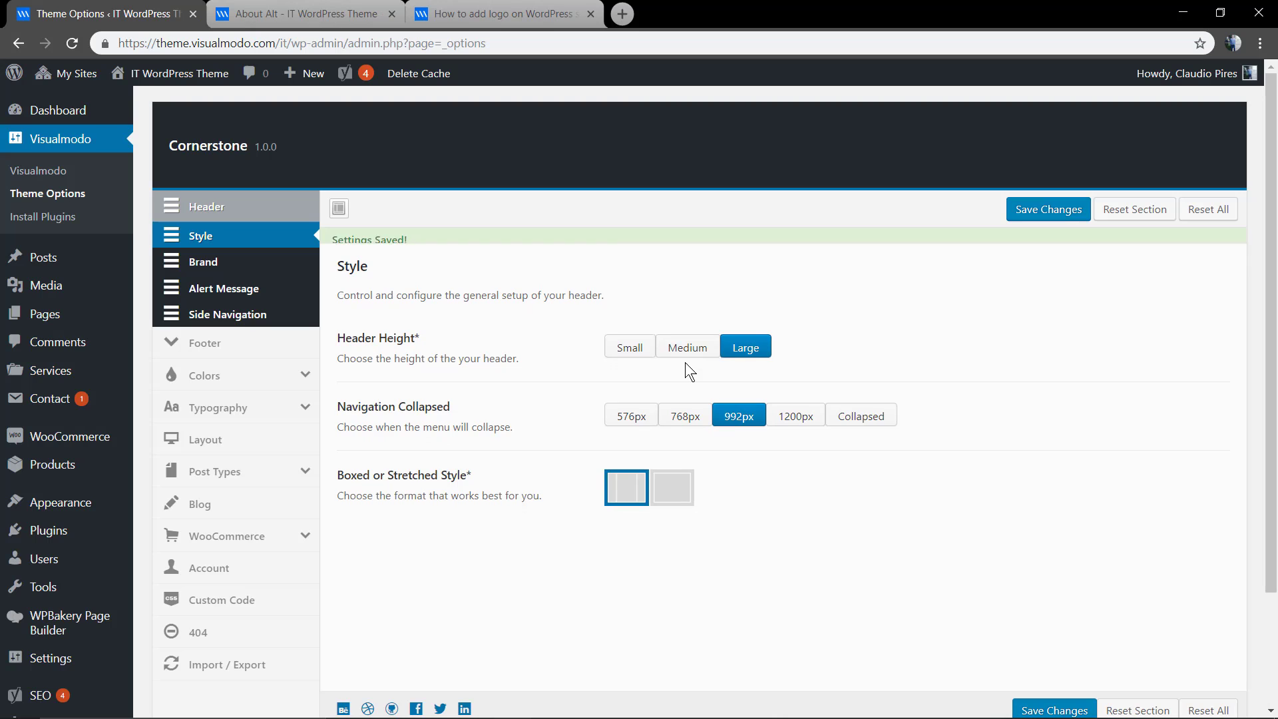
pyautogui.click(689, 331)
pyautogui.click(1048, 209)
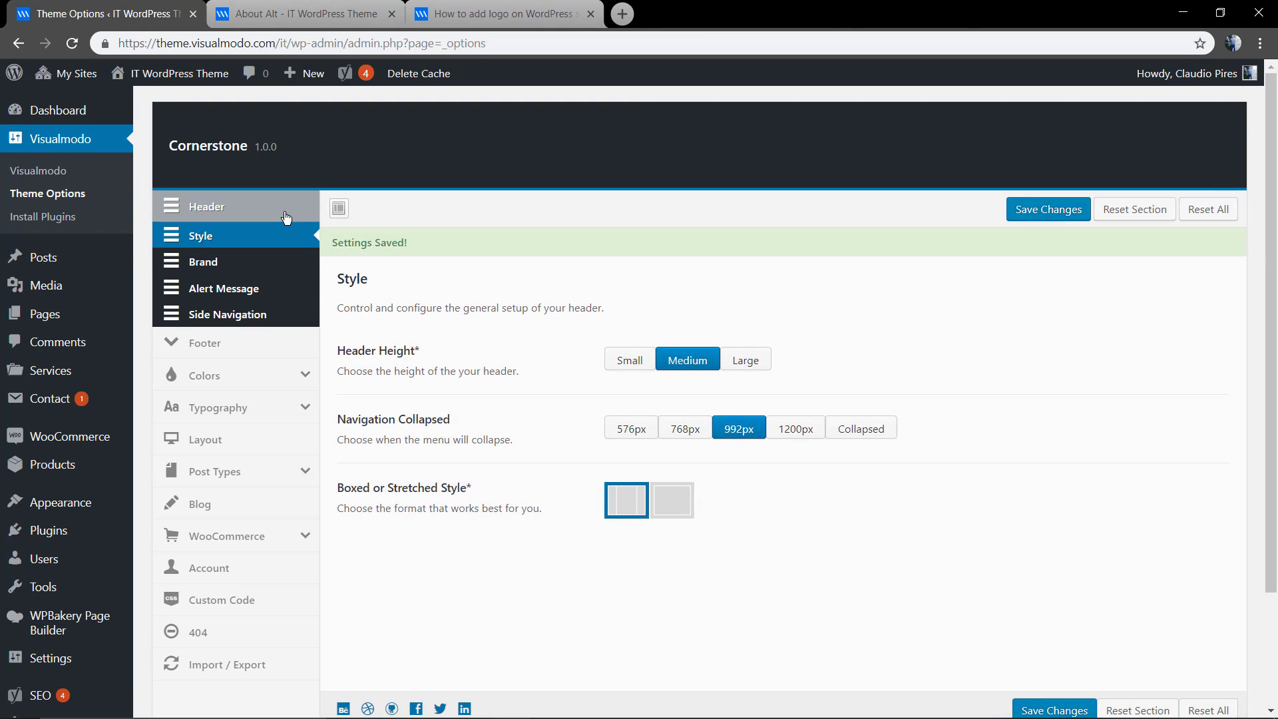
pyautogui.click(220, 262)
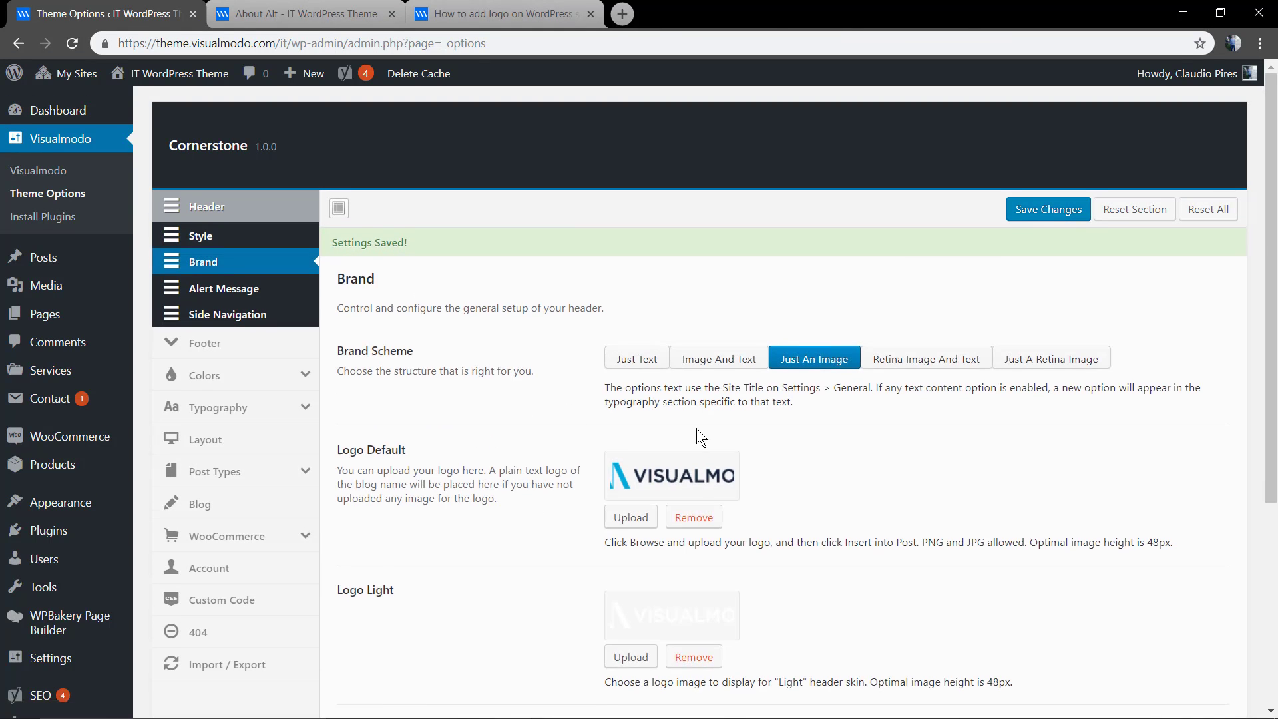
# Remove all three logos, switch Brand Scheme to Just Text, delete the 'I.T.' Site Title, and save.
pyautogui.scroll(-2, 692, 426)
pyautogui.click(694, 379)
pyautogui.click(694, 473)
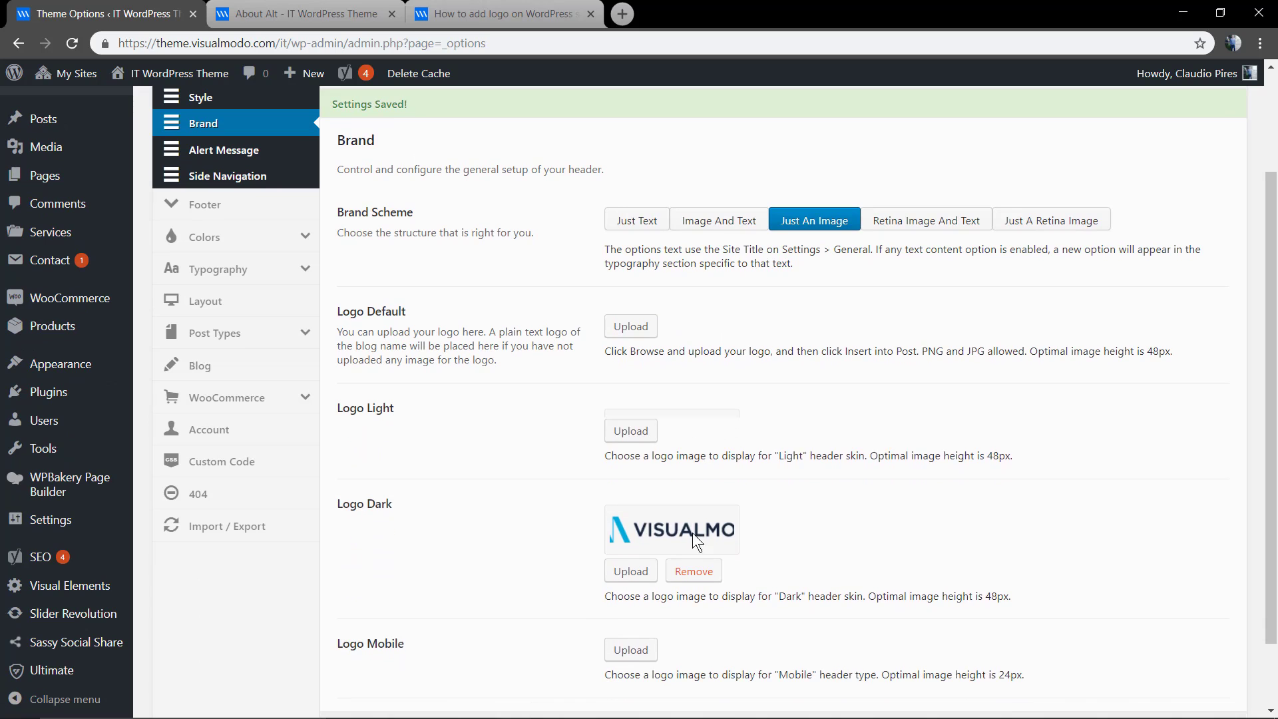
pyautogui.click(693, 569)
pyautogui.scroll(2, 649, 539)
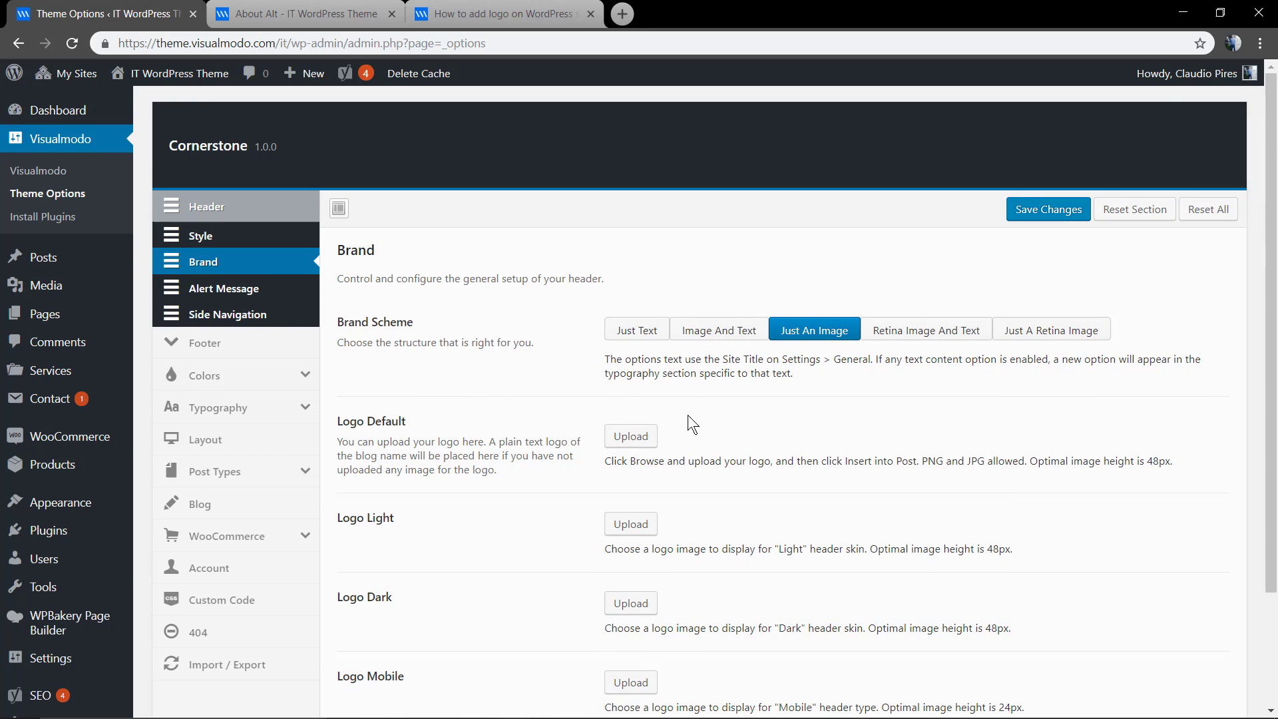
pyautogui.click(634, 333)
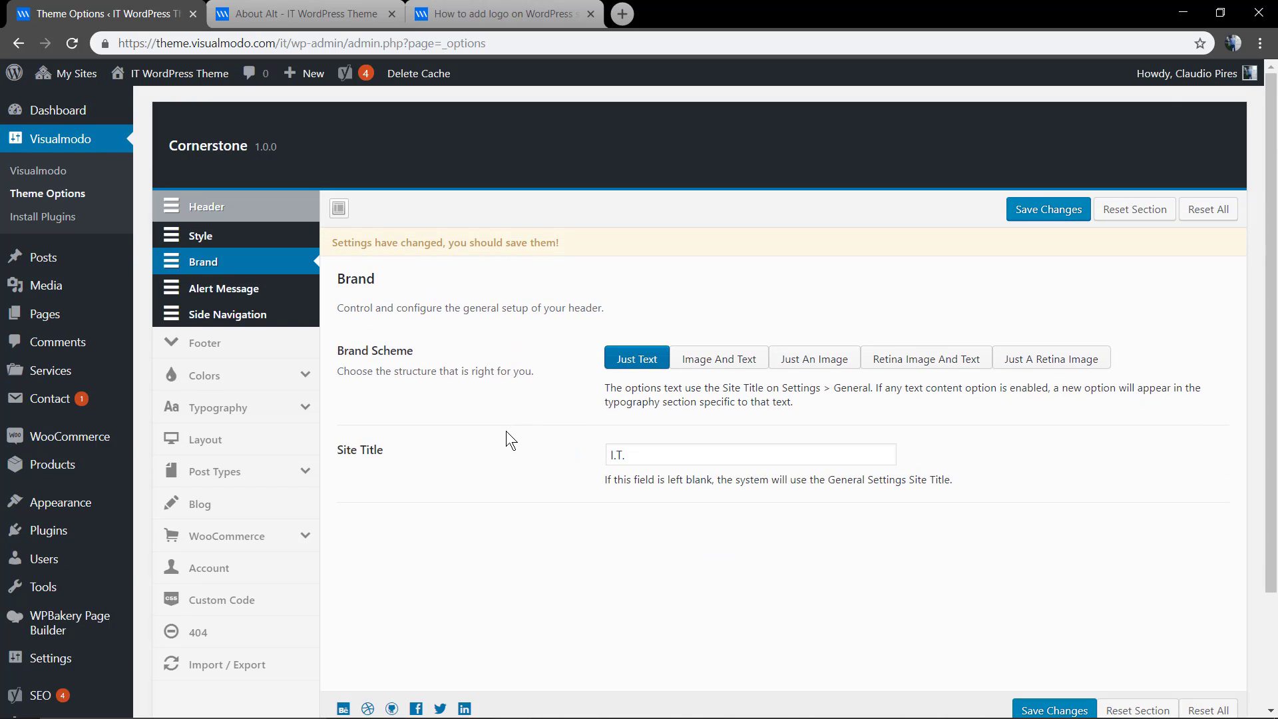
pyautogui.moveTo(659, 461); pyautogui.dragTo(570, 462)
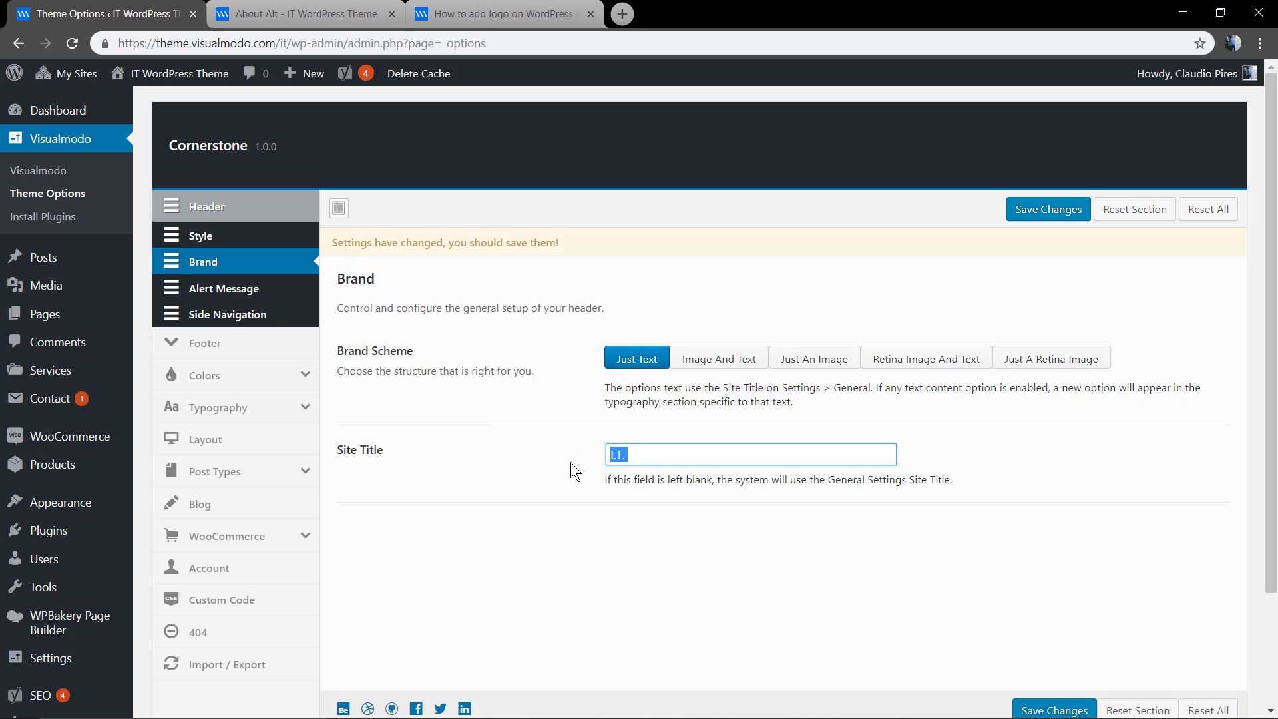
pyautogui.press('BackSpace')
pyautogui.click(1044, 210)
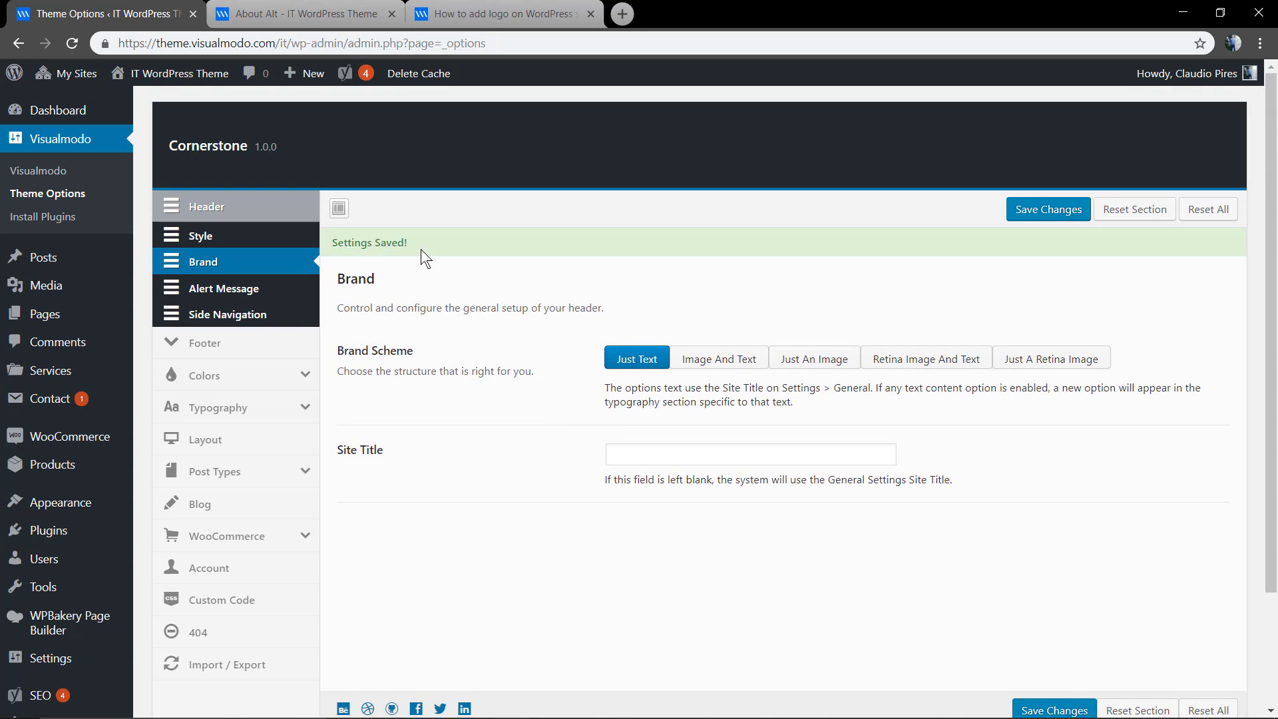
# Reload About Alt to check the text header, then return to the Site Title field.
pyautogui.click(310, 12)
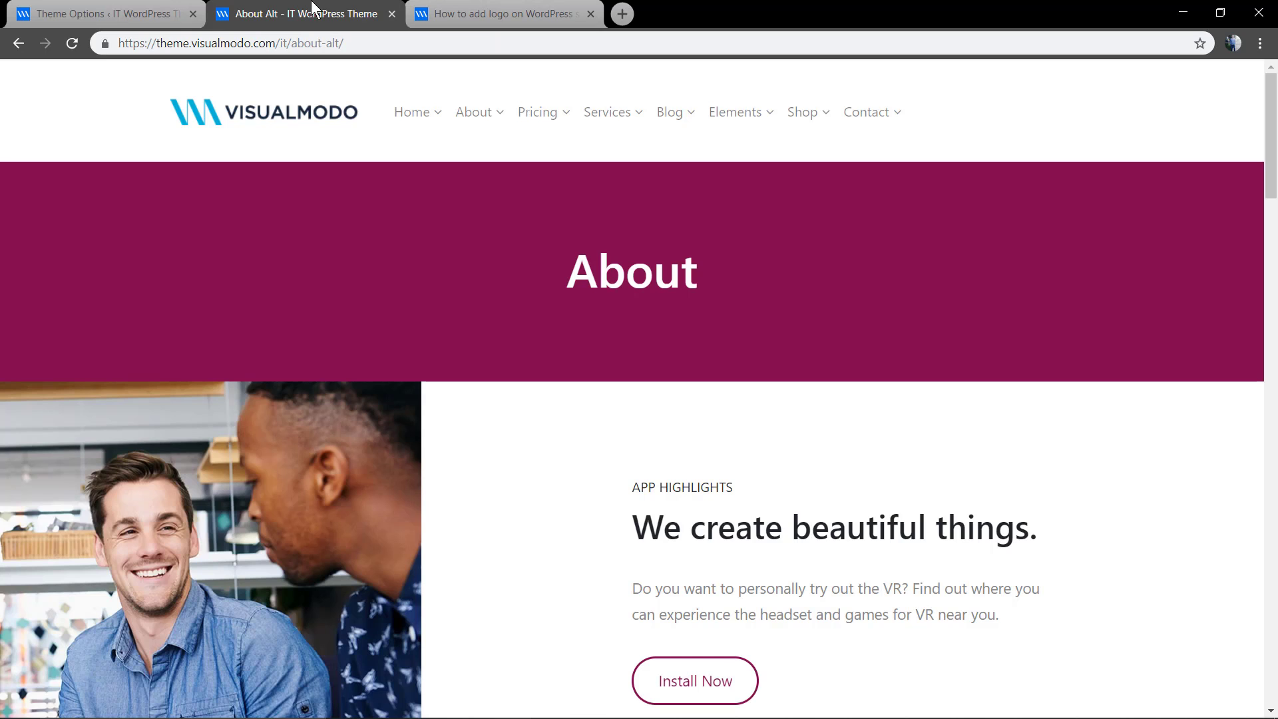
pyautogui.press('F5')
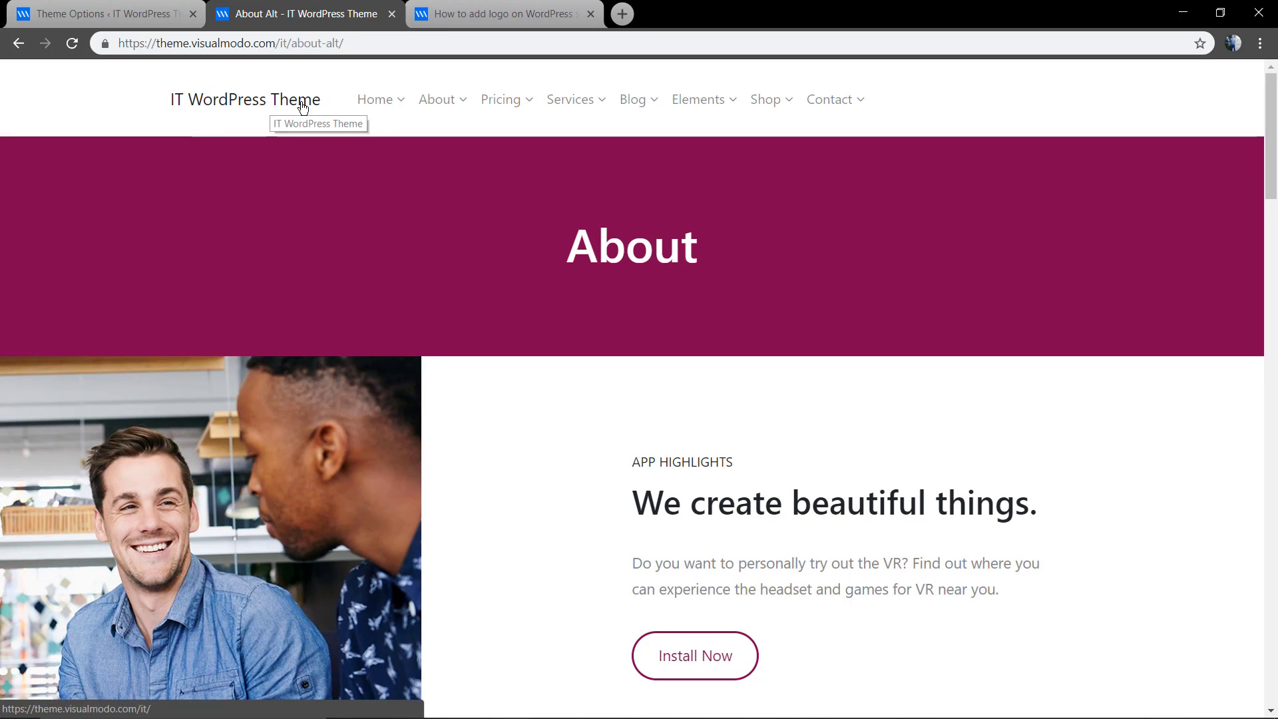
pyautogui.click(164, 8)
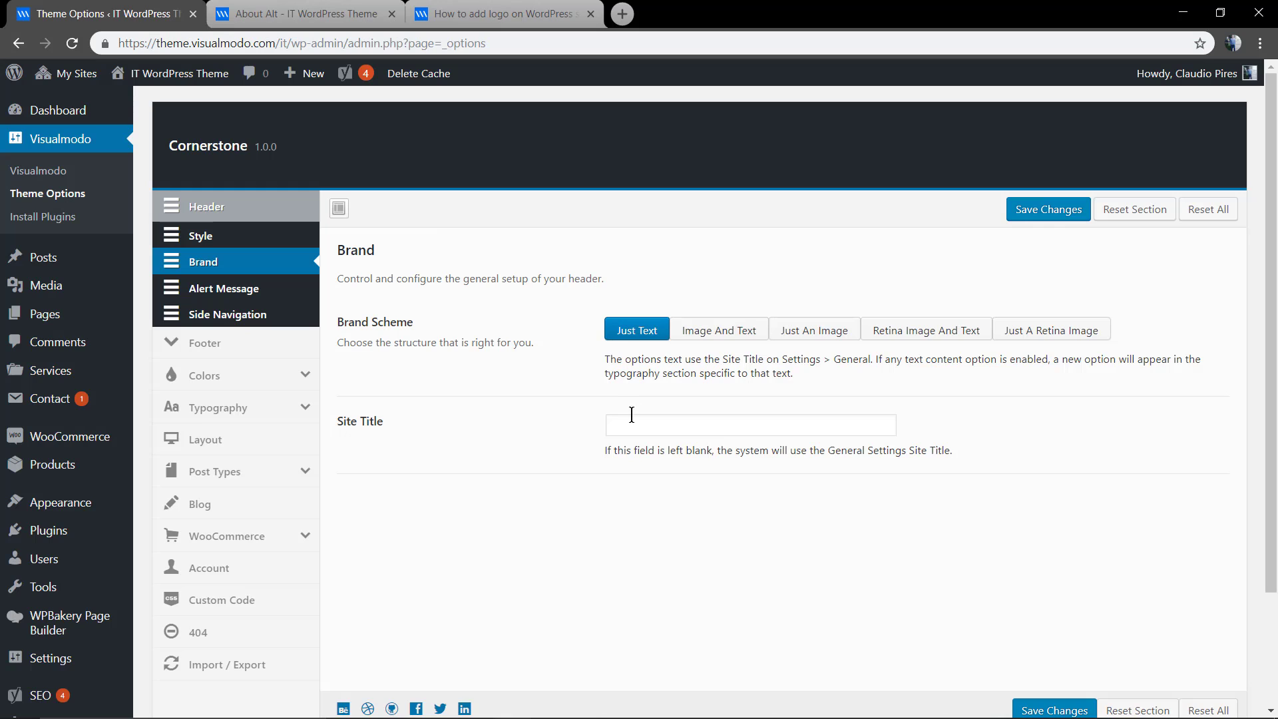
pyautogui.click(653, 424)
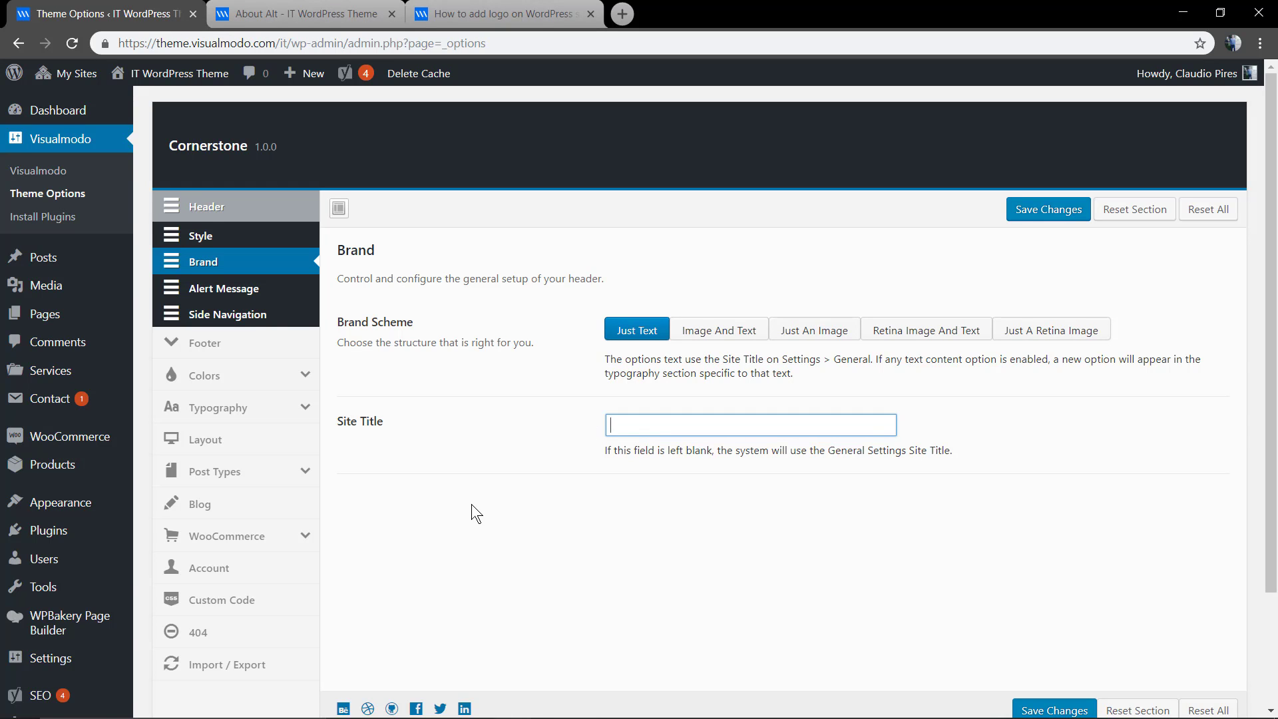
pyautogui.scroll(-2, 399, 513)
# Check the Site Title under Settings > General in a separate tab, then close that tab.
pyautogui.moveTo(47, 526)
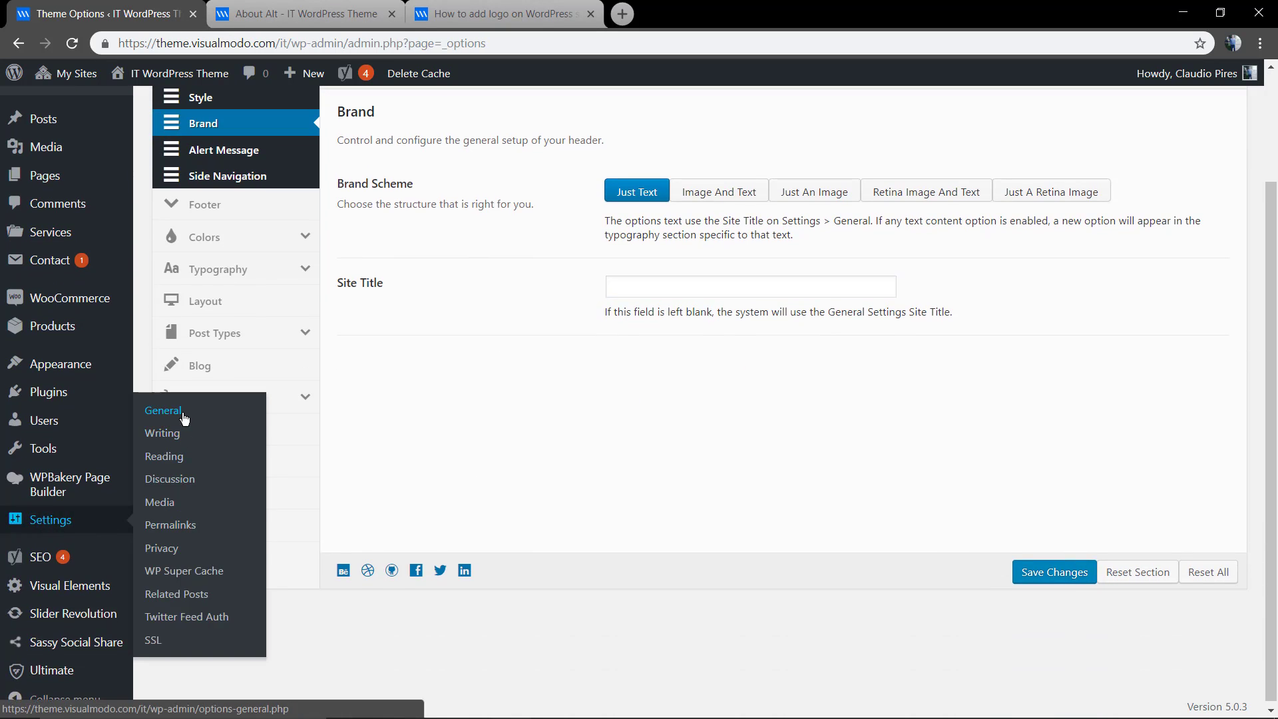
pyautogui.middleClick(163, 410)
pyautogui.scroll(2, 419, 401)
pyautogui.click(293, 13)
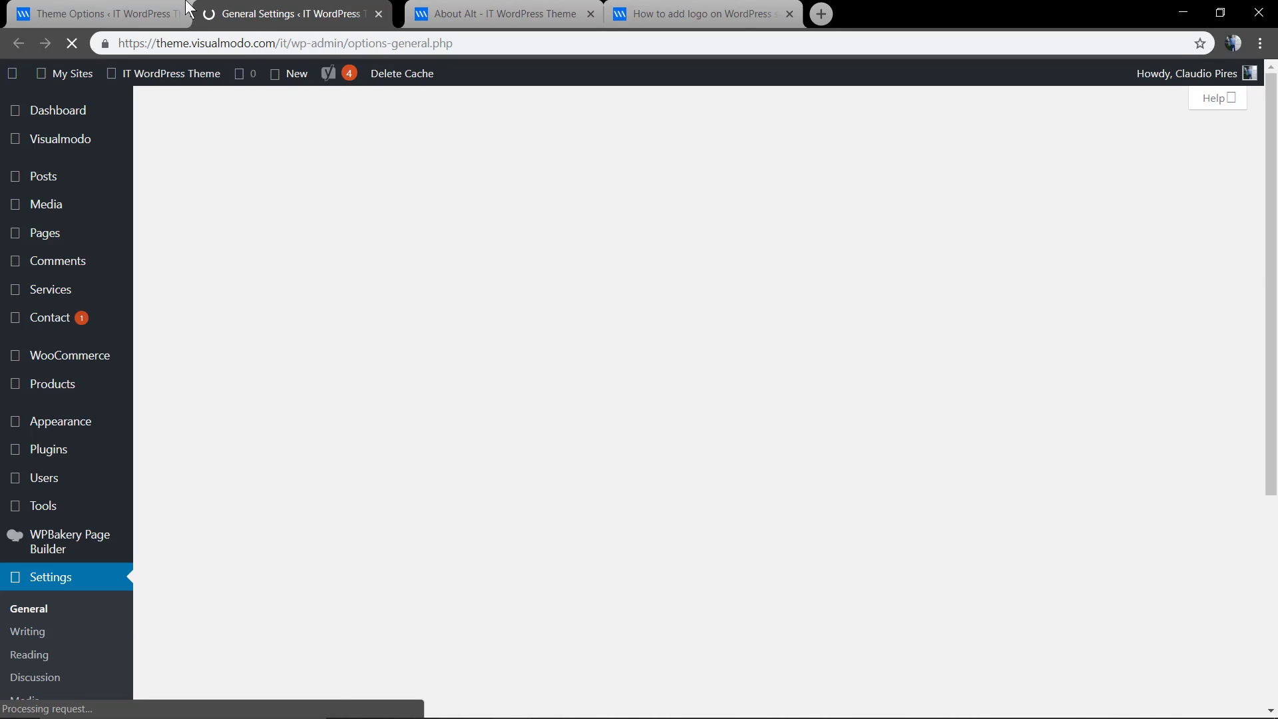
pyautogui.moveTo(292, 14); pyautogui.dragTo(107, 13)
pyautogui.tripleClick(181, 168)
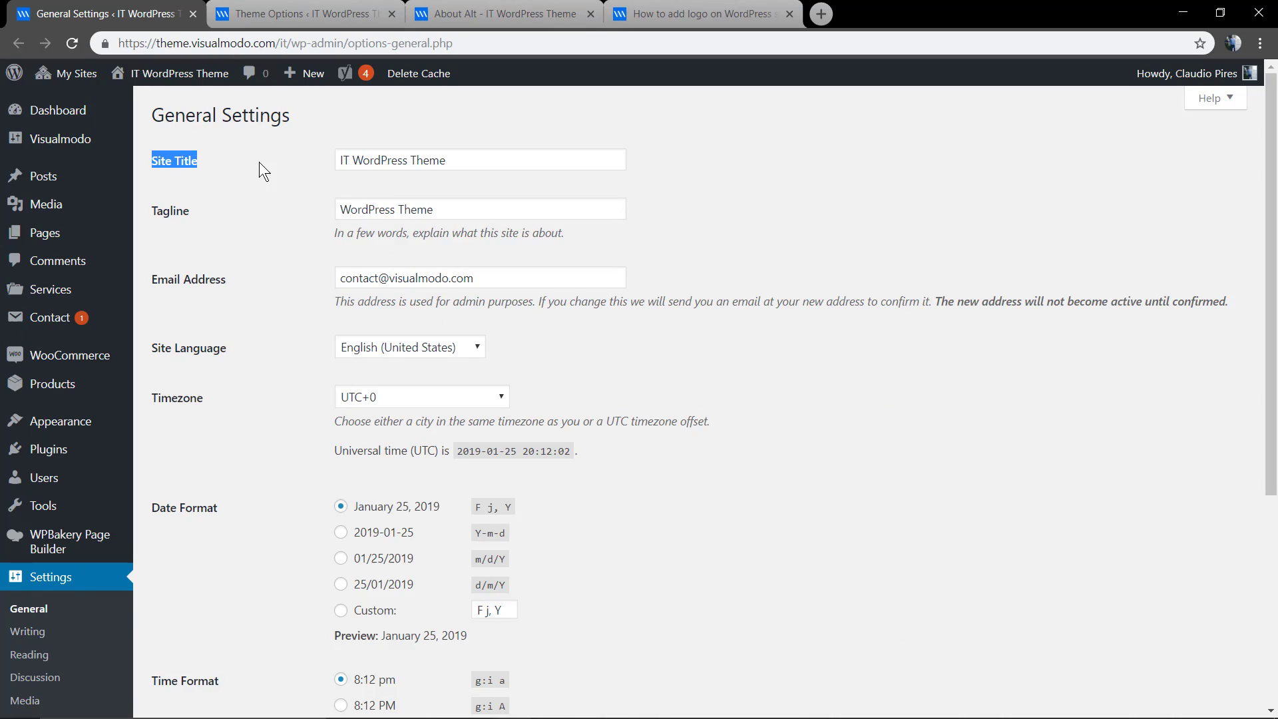
pyautogui.click(193, 14)
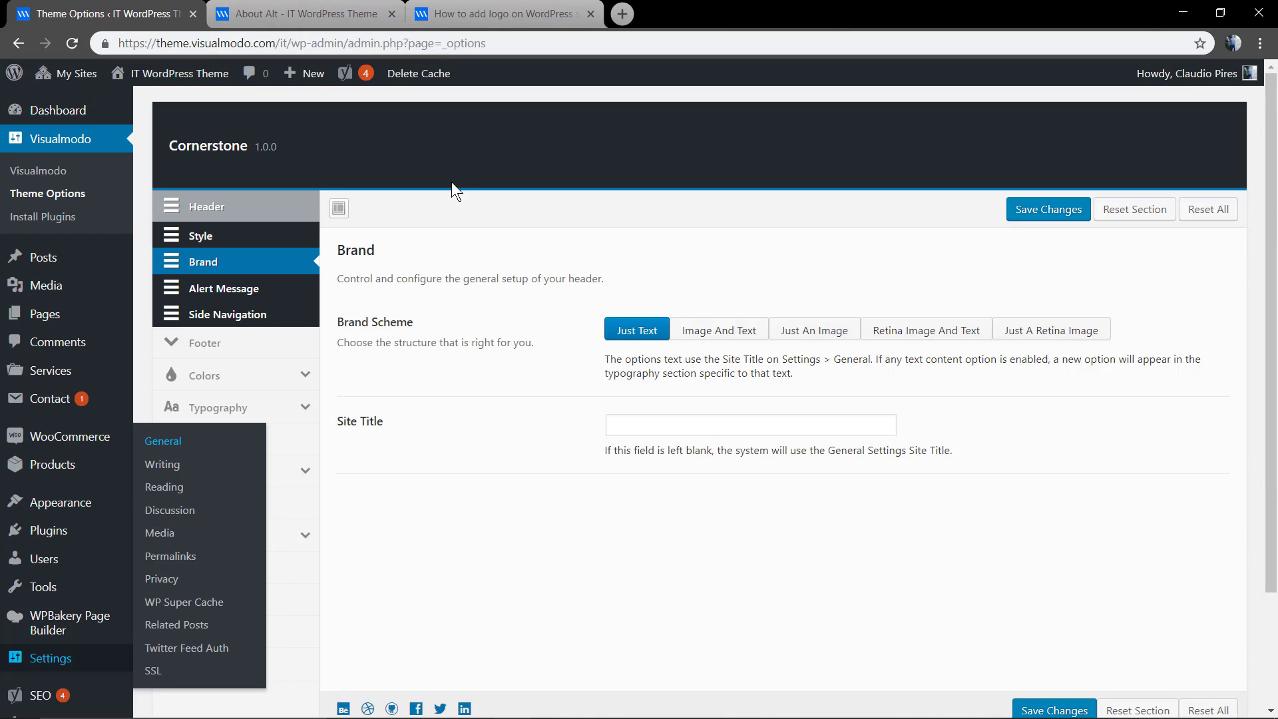
# Enter 'My Site' as the theme's Site Title, save, and reload About Alt to verify.
pyautogui.click(650, 428)
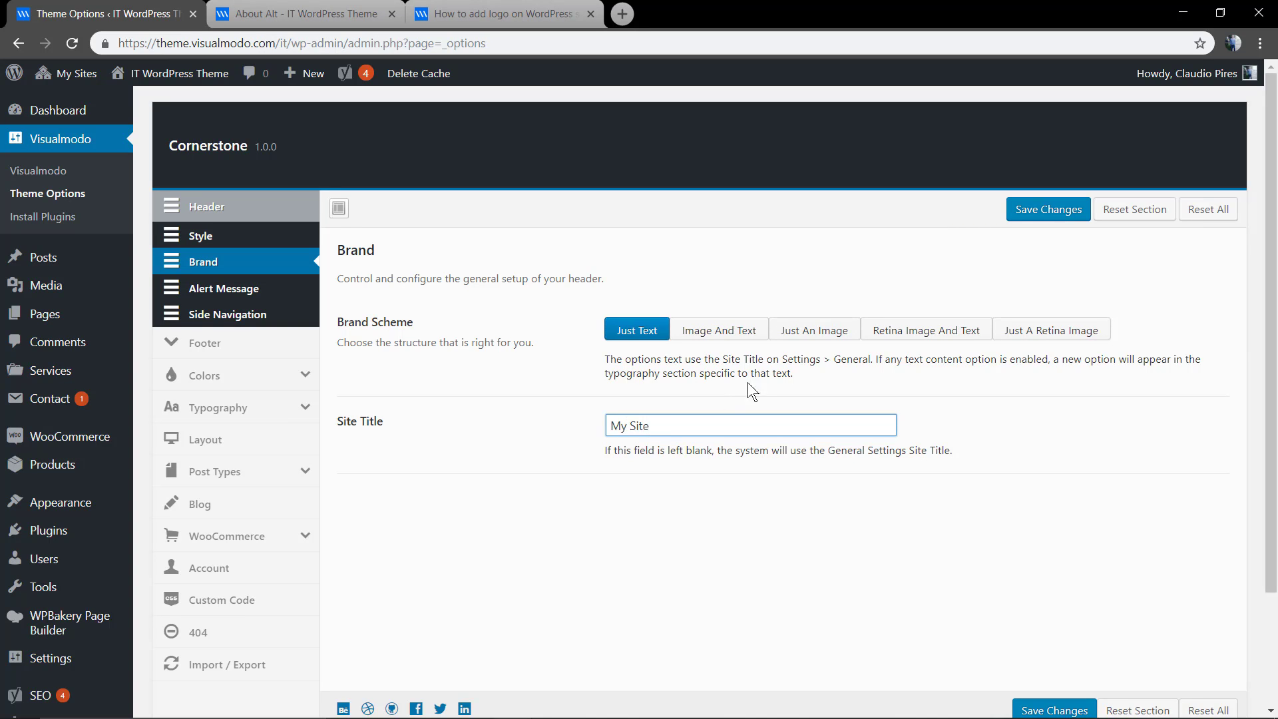
pyautogui.click(1020, 219)
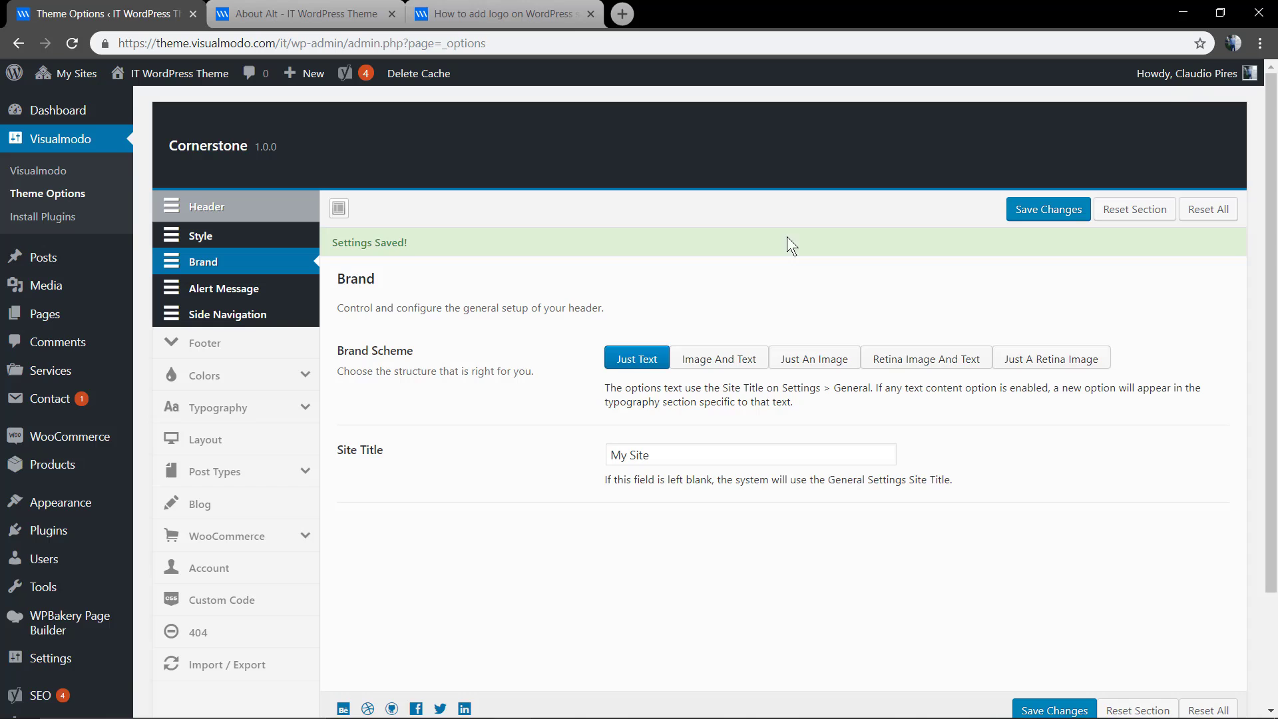
pyautogui.click(349, 10)
pyautogui.press('F5')
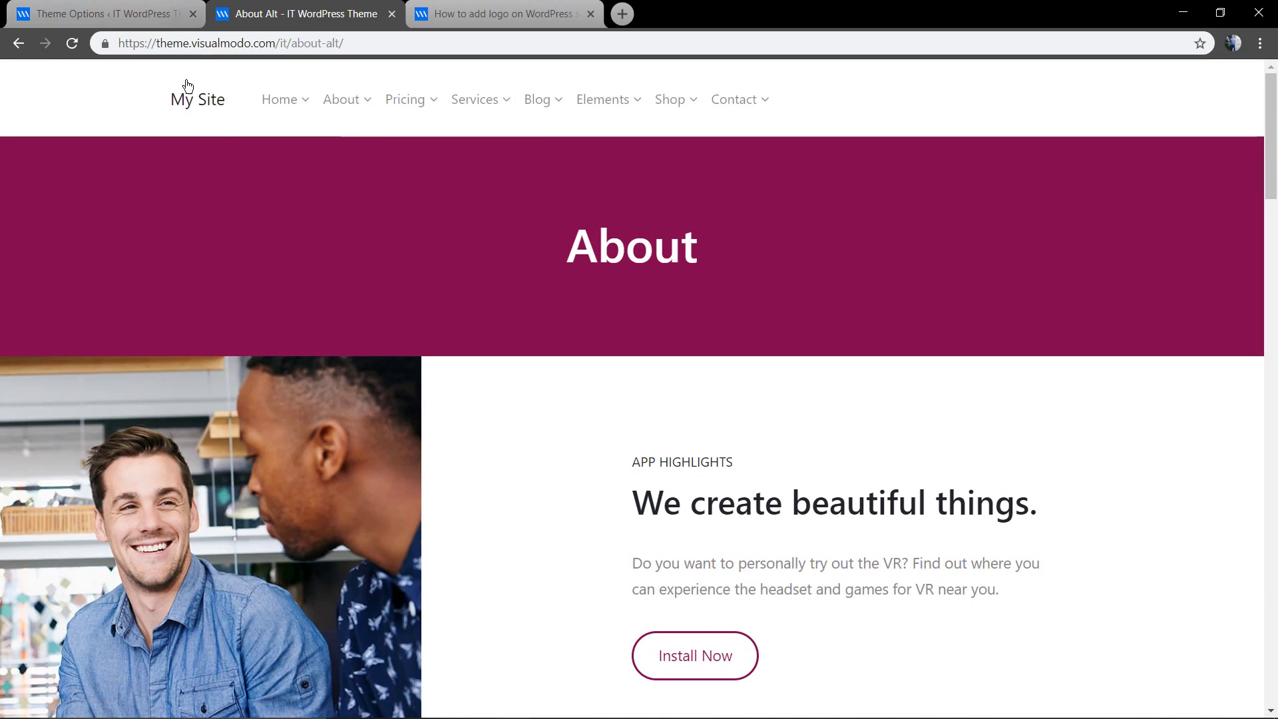
# Switch Brand Scheme to Image And Text with the dark logo as Logo Default, save, and preview.
pyautogui.click(141, 10)
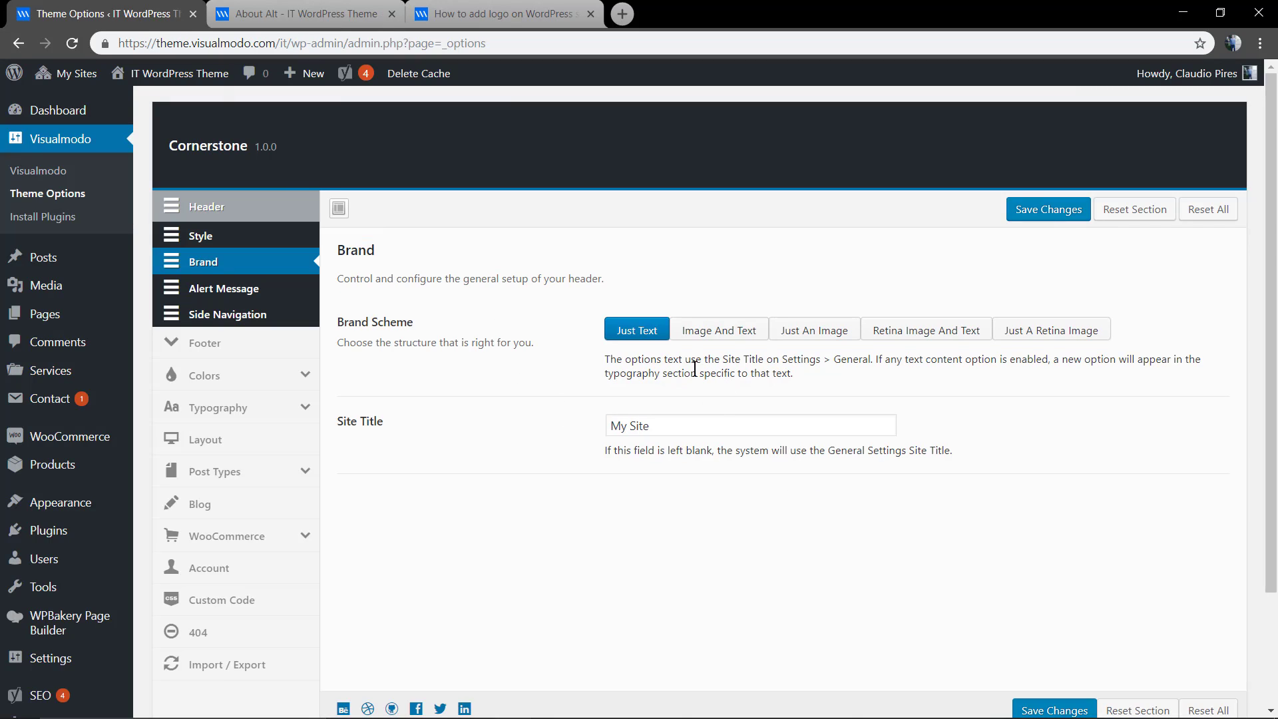
pyautogui.click(725, 337)
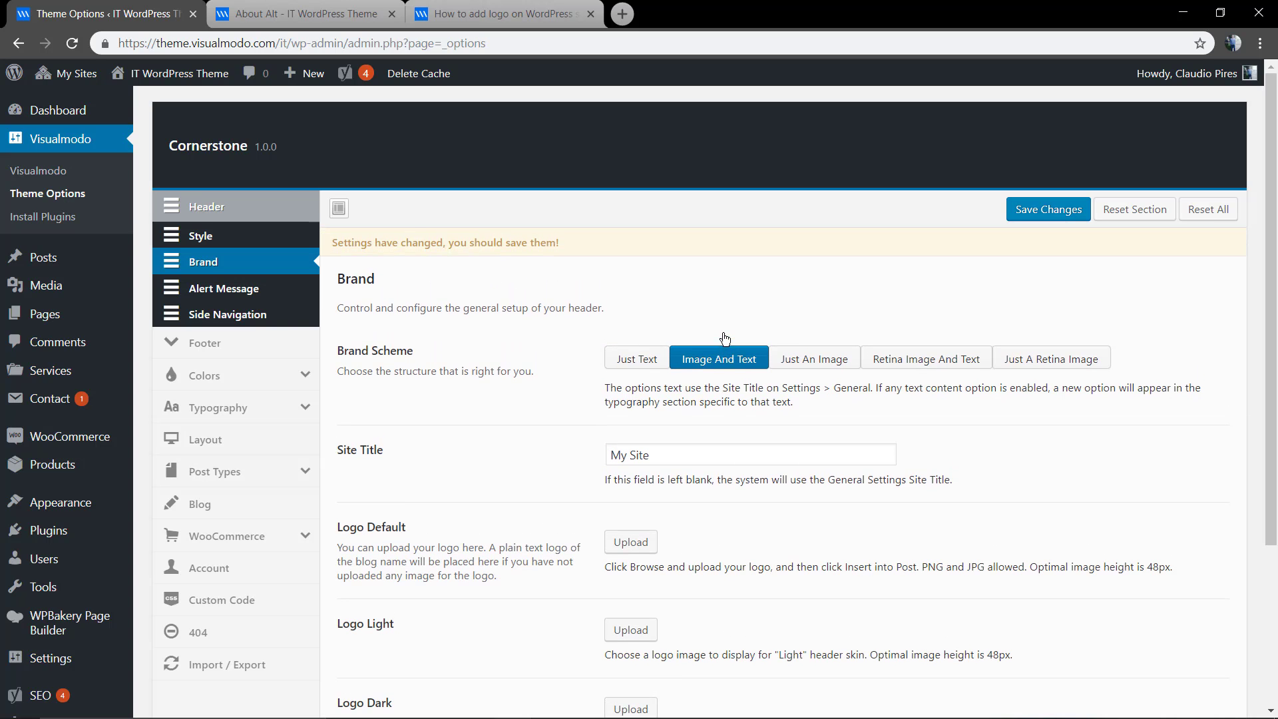
pyautogui.scroll(-3, 672, 399)
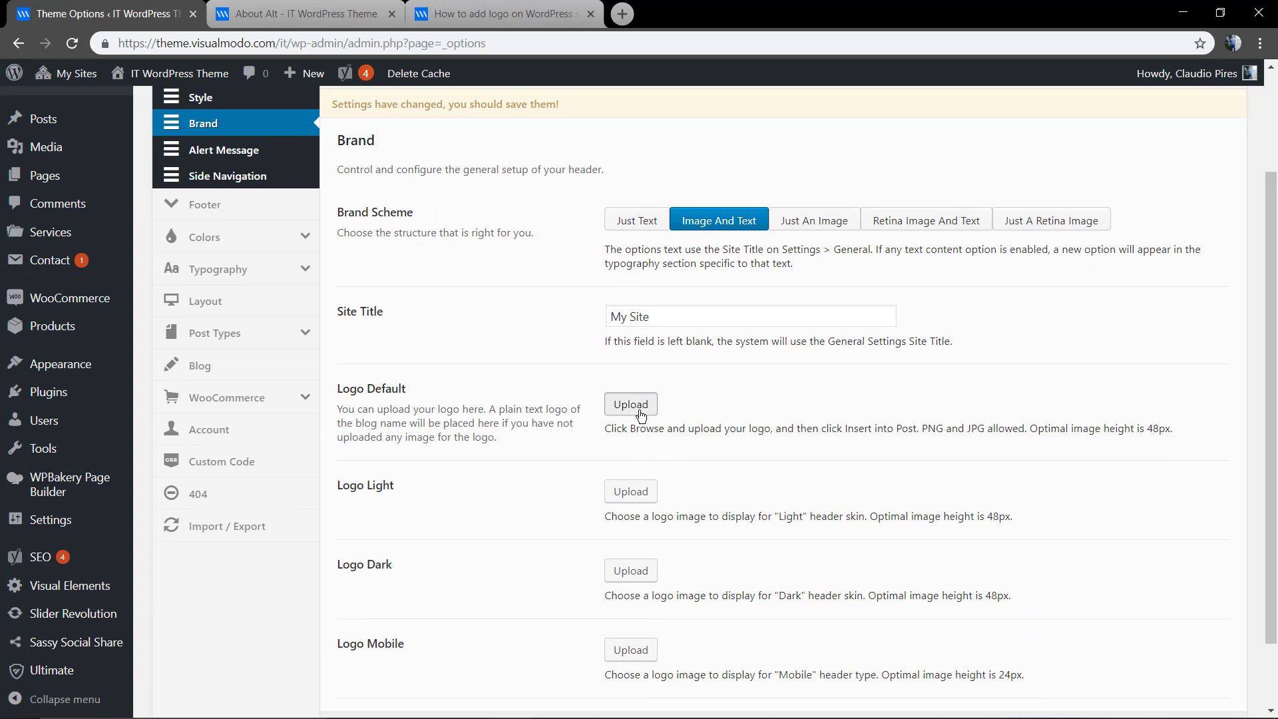
pyautogui.click(631, 404)
pyautogui.click(190, 275)
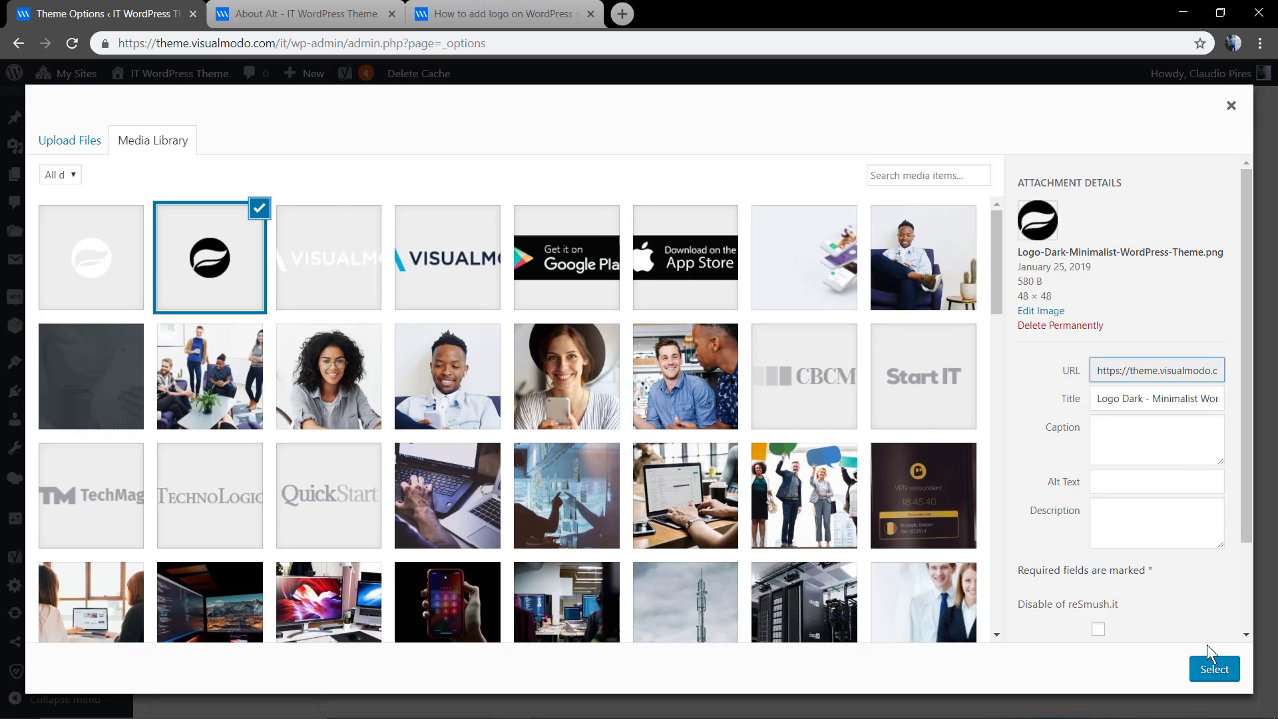
pyautogui.click(1218, 673)
pyautogui.scroll(2, 987, 199)
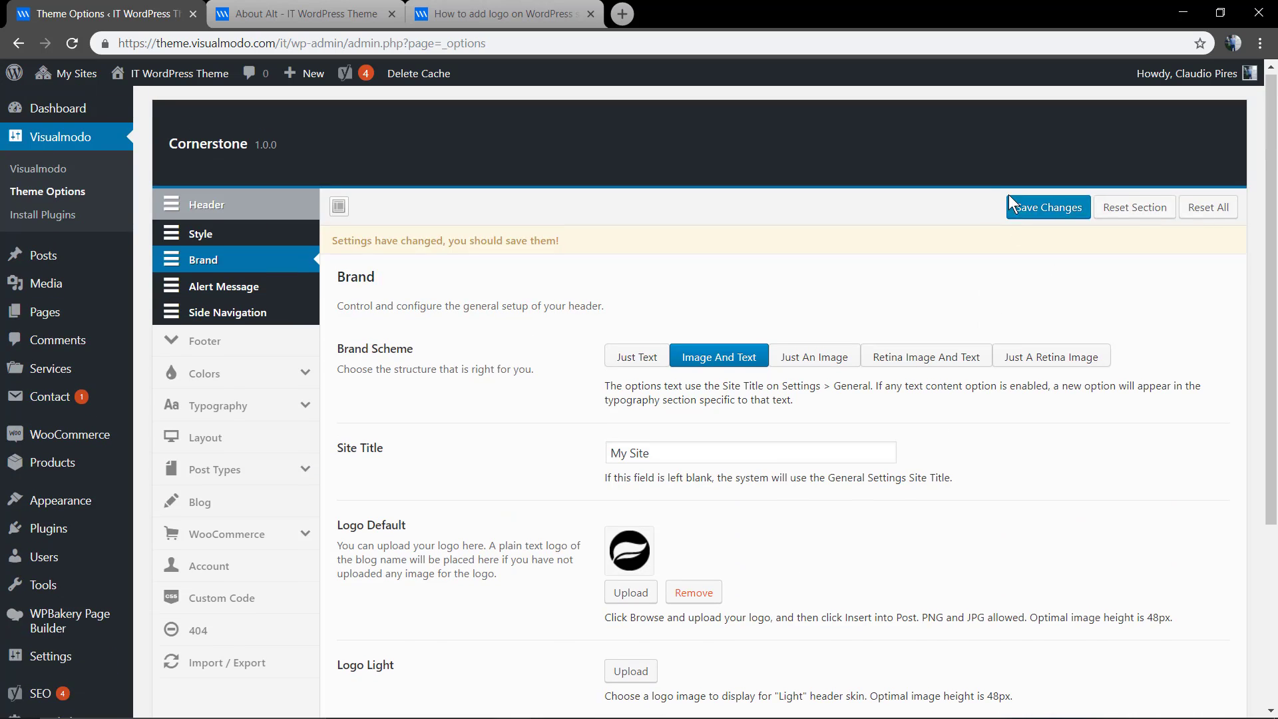
pyautogui.click(1045, 210)
pyautogui.hotkey('ctrl', 'Tab')
pyautogui.press('F5')
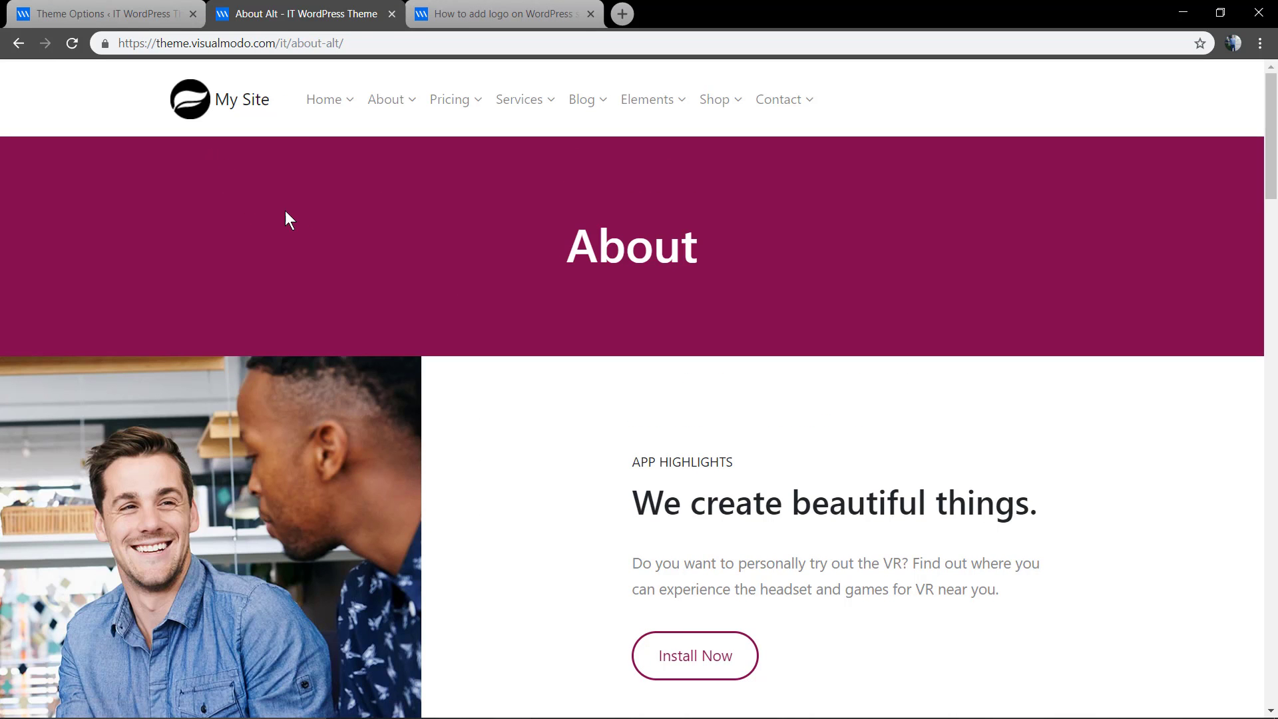
# Set the white logo as Logo Light and save the brand settings.
pyautogui.click(107, 13)
pyautogui.scroll(-2, 662, 480)
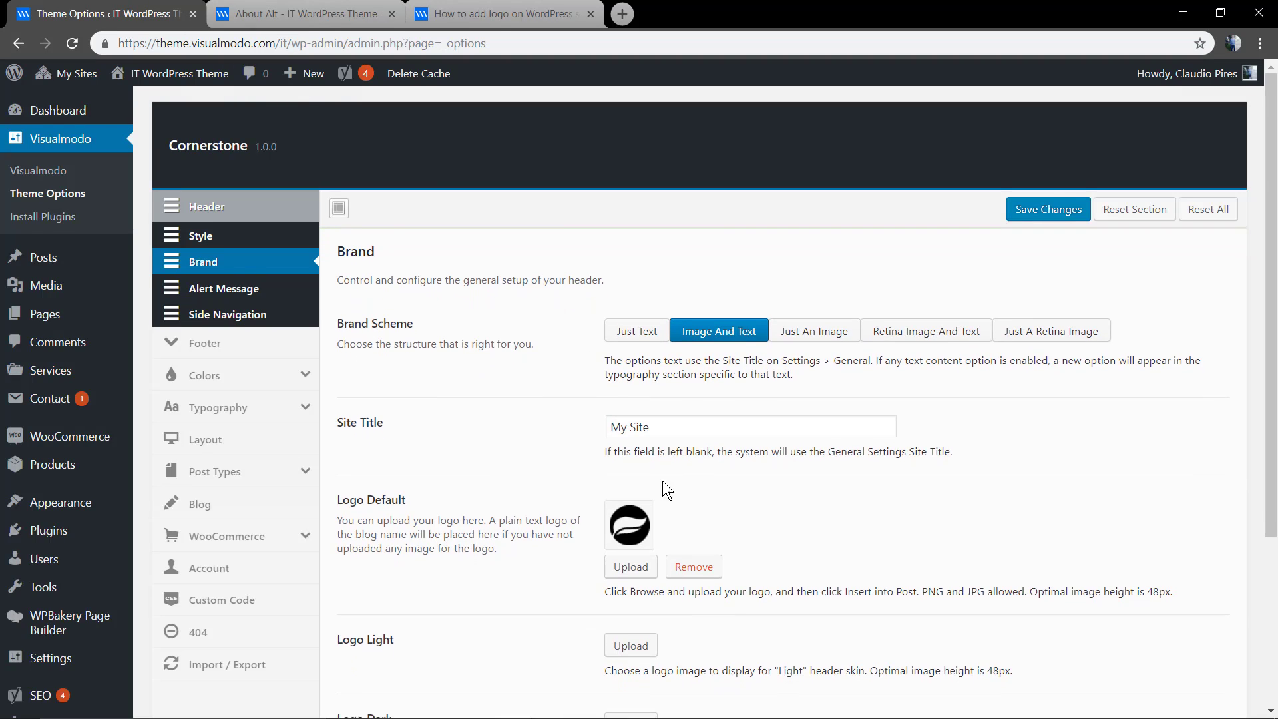
pyautogui.click(637, 511)
pyautogui.click(76, 254)
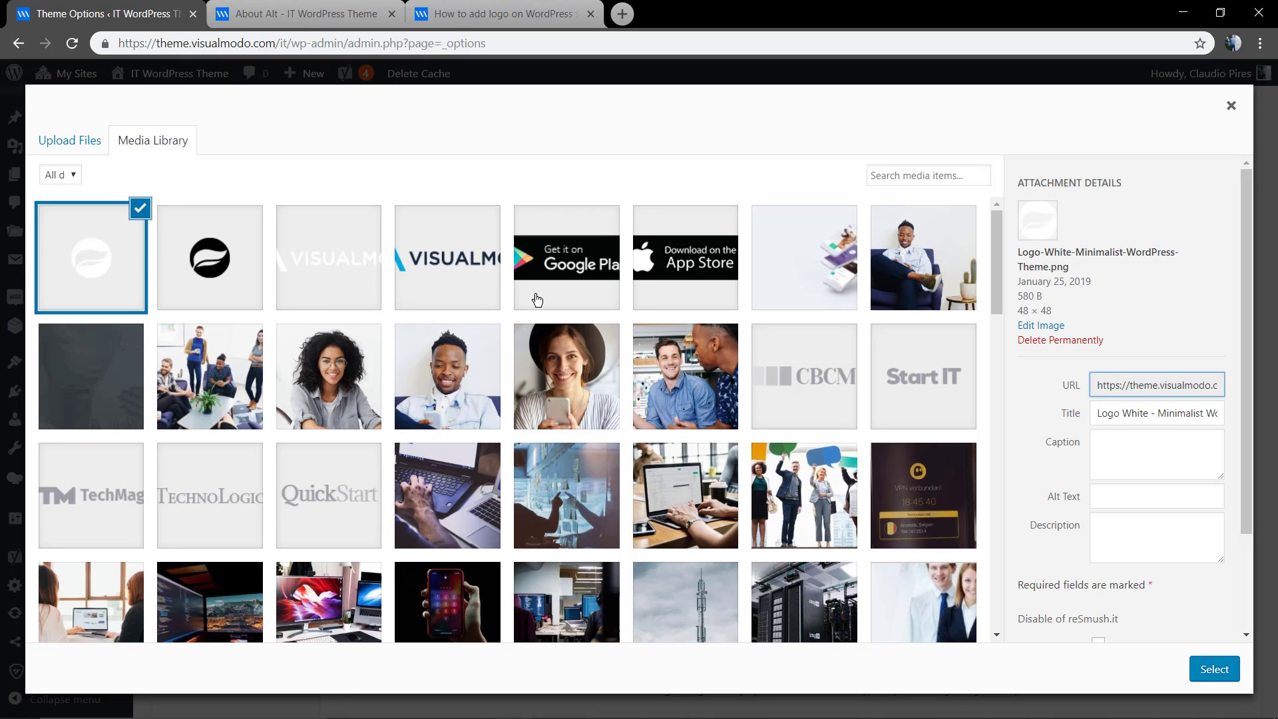
pyautogui.click(1213, 669)
pyautogui.scroll(2, 1167, 582)
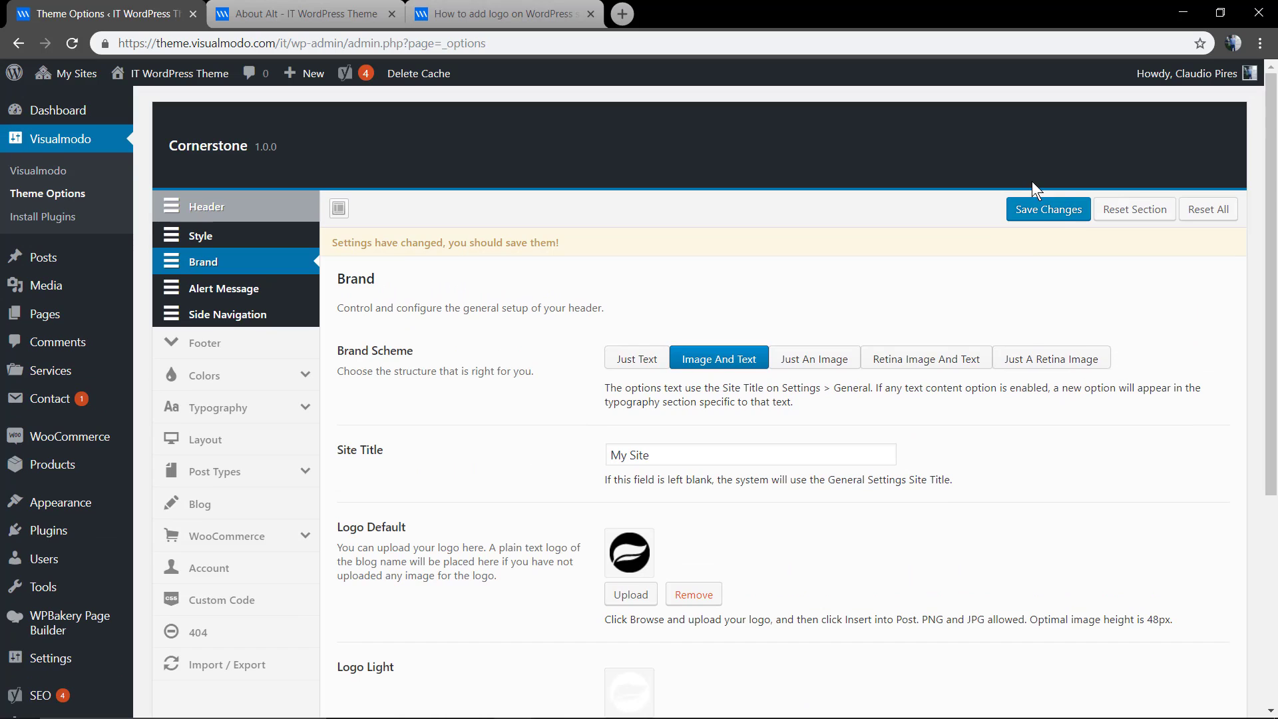
pyautogui.click(1043, 209)
# Open the site's About Alt page to check the logo and site title.
pyautogui.click(306, 13)
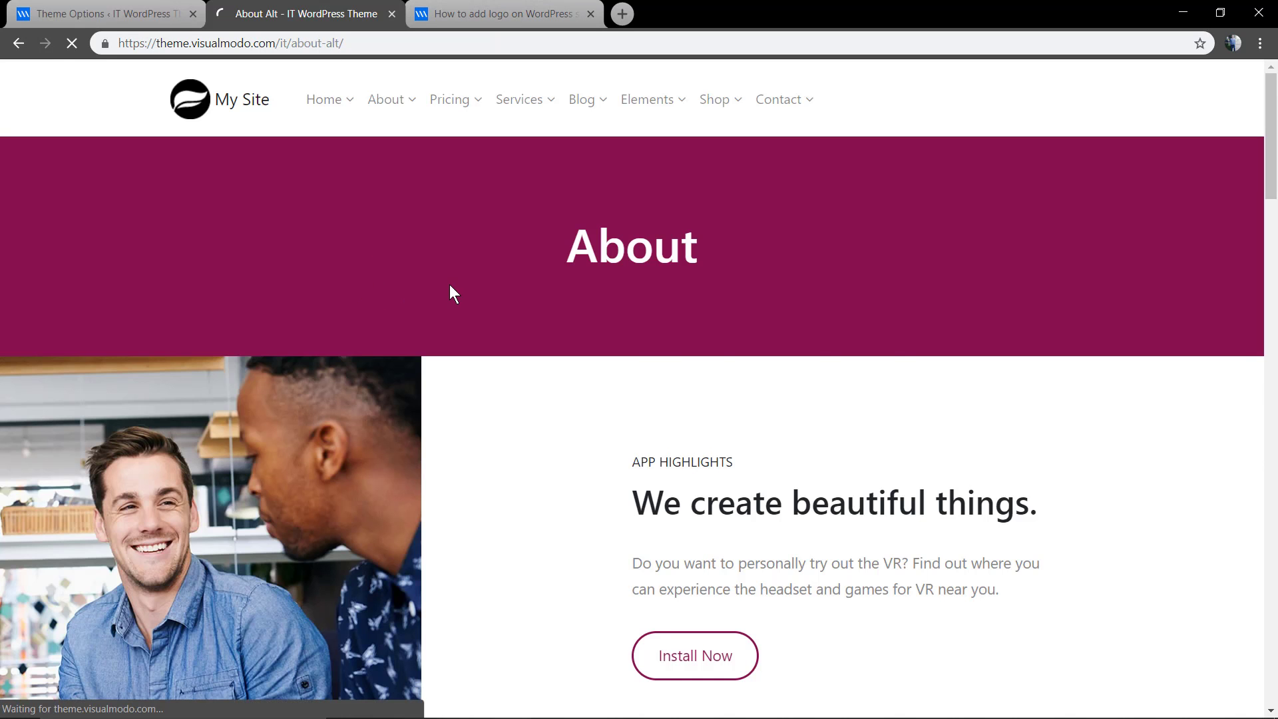
pyautogui.click(380, 102)
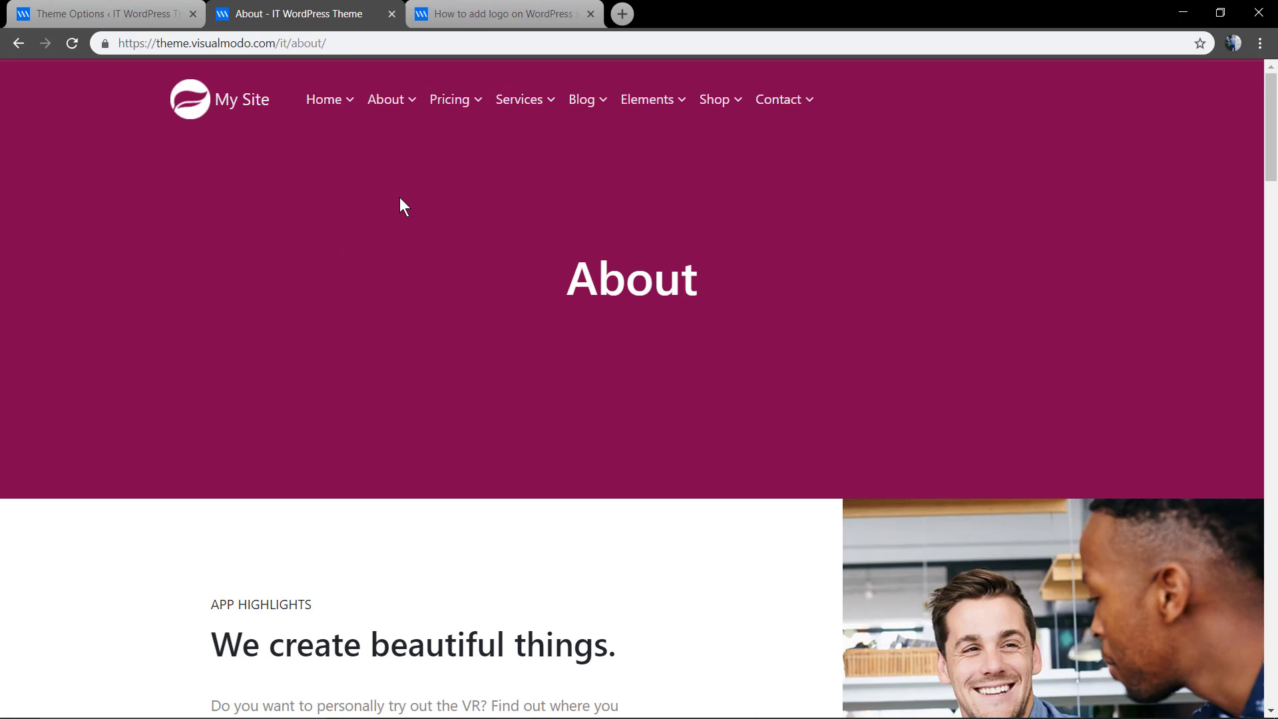
pyautogui.moveTo(402, 107)
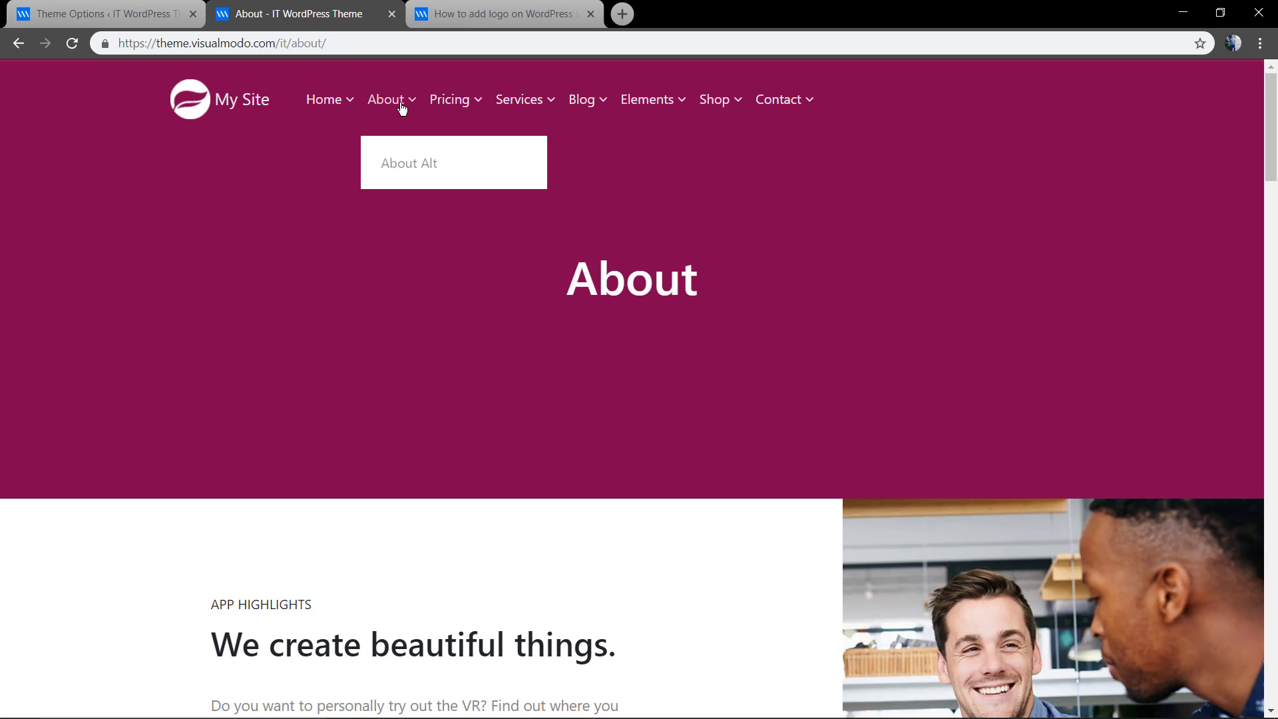
pyautogui.click(407, 170)
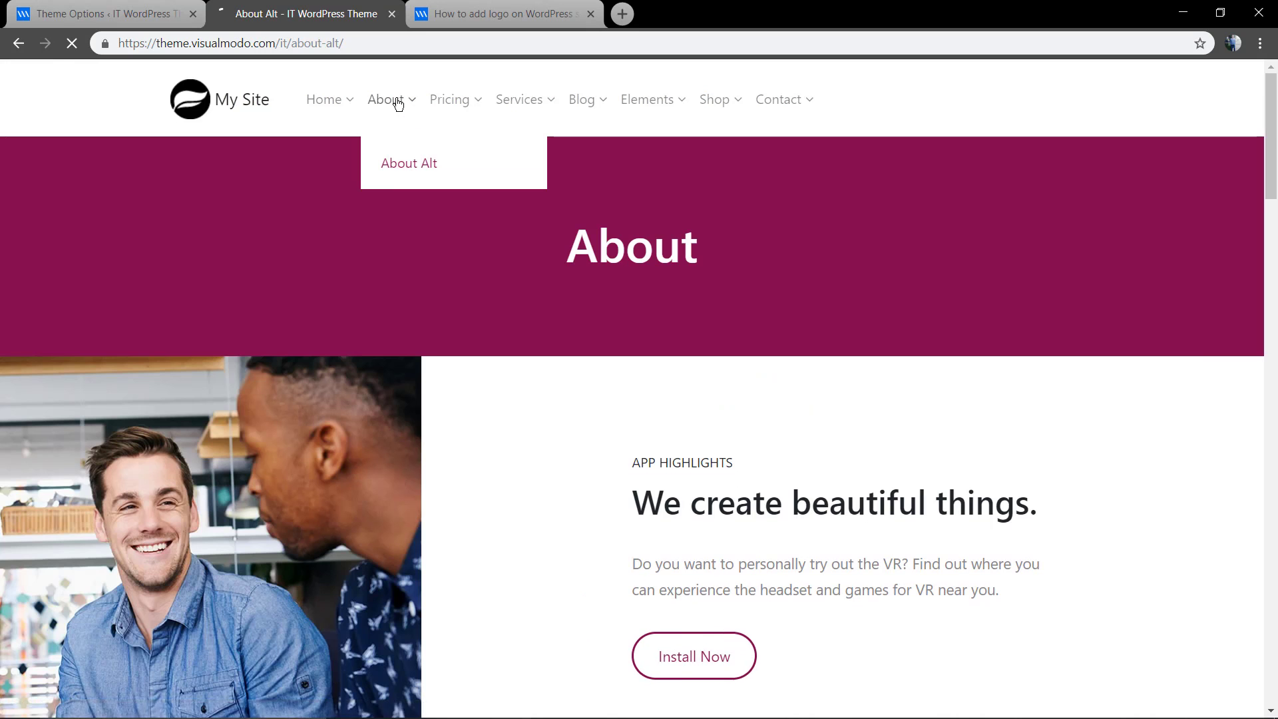
pyautogui.click(397, 110)
# Switch back to the admin, recheck the About Alt page, then return to the Brand settings.
pyautogui.click(400, 165)
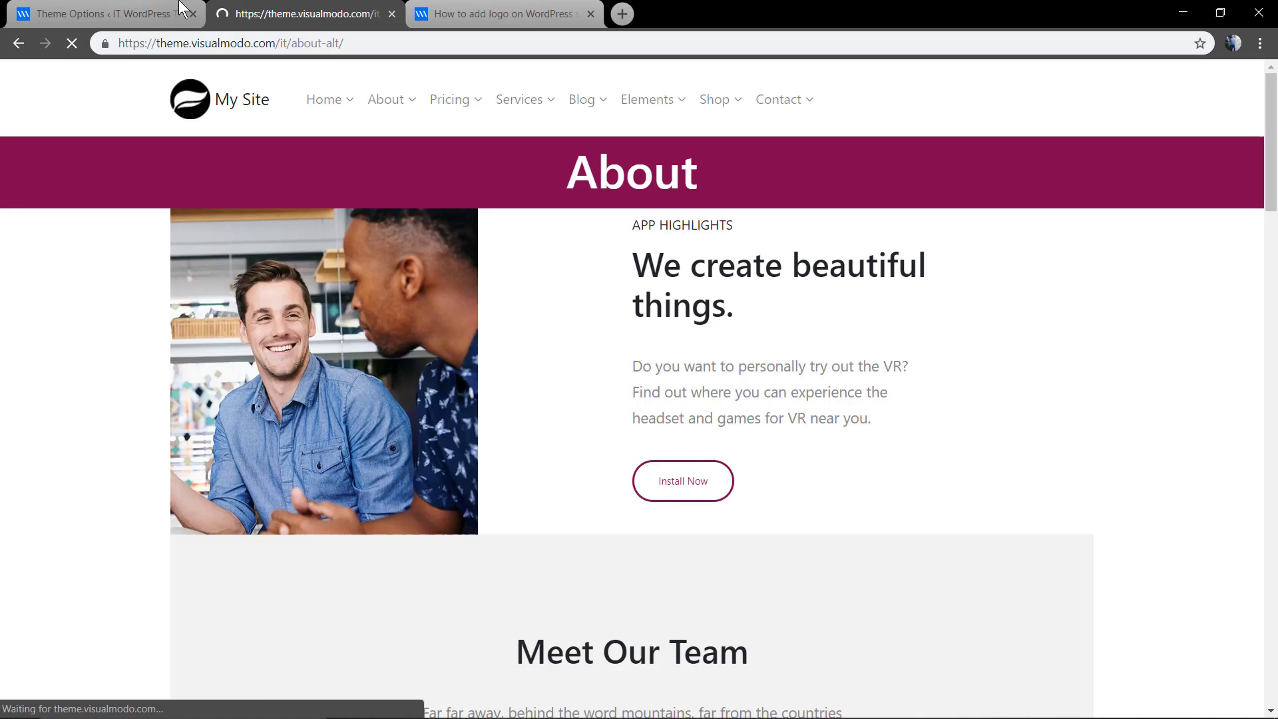
pyautogui.click(168, 9)
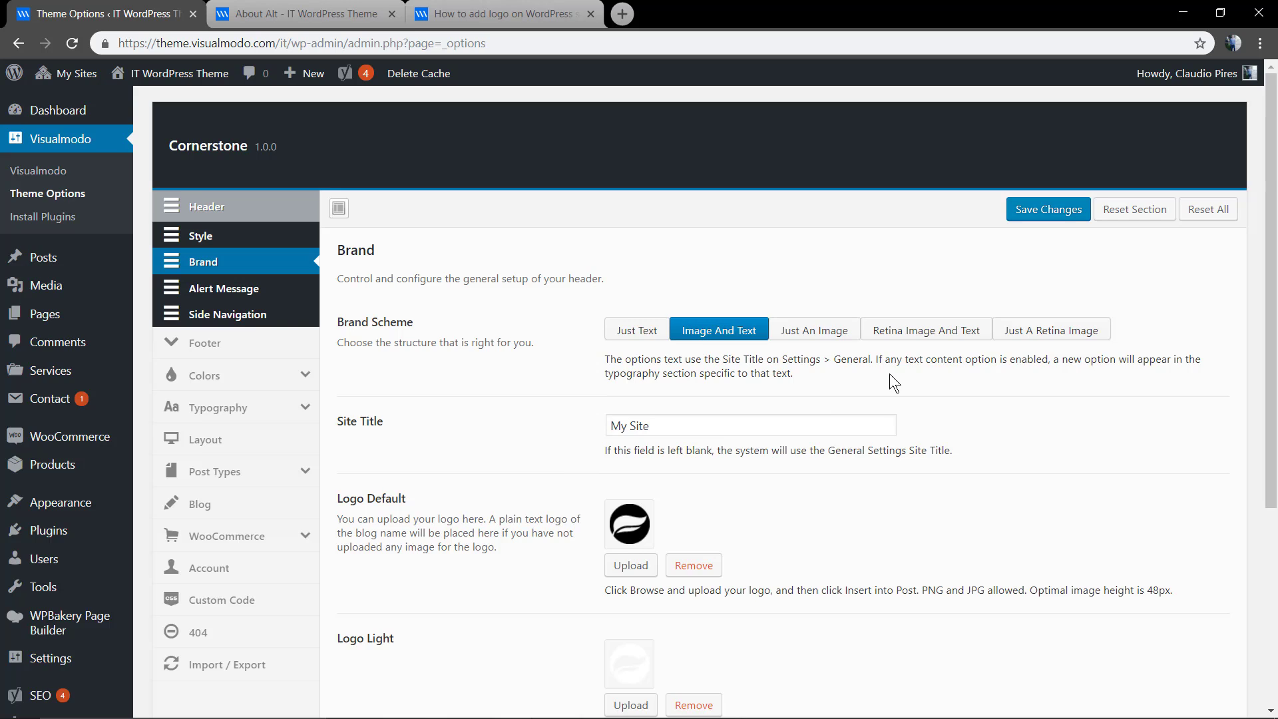
pyautogui.scroll(-2, 889, 373)
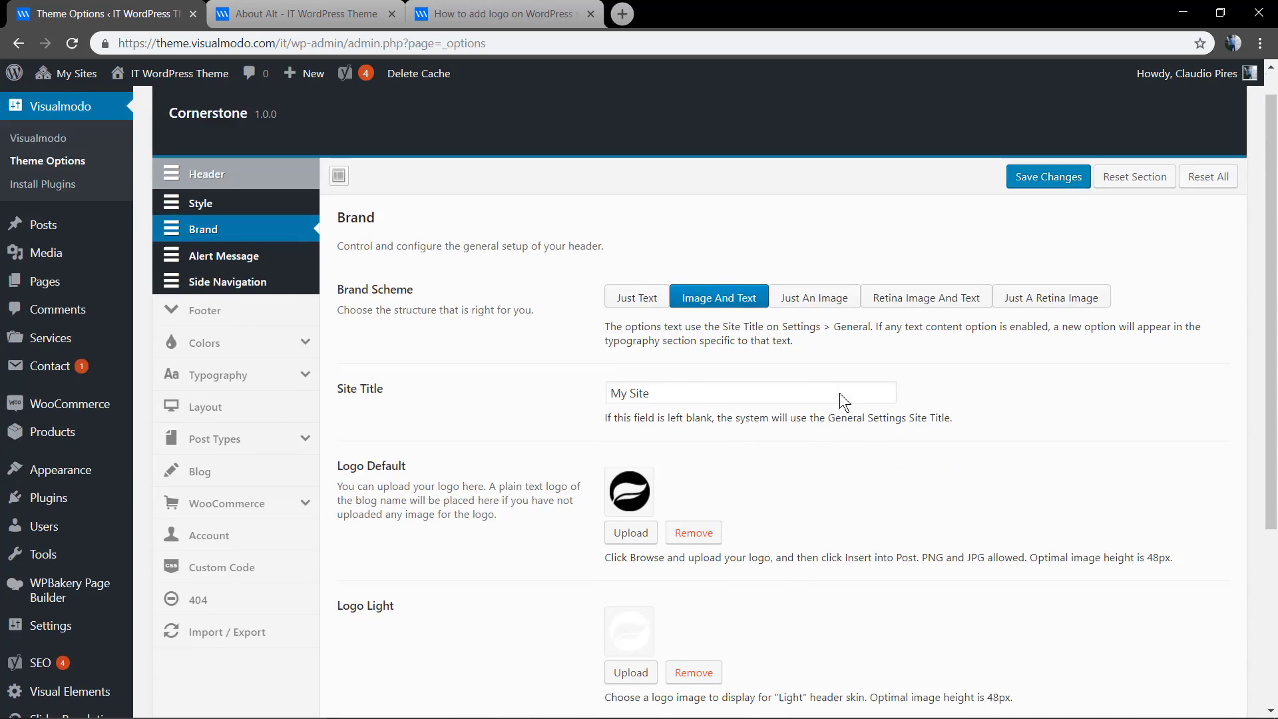
pyautogui.scroll(1, 836, 402)
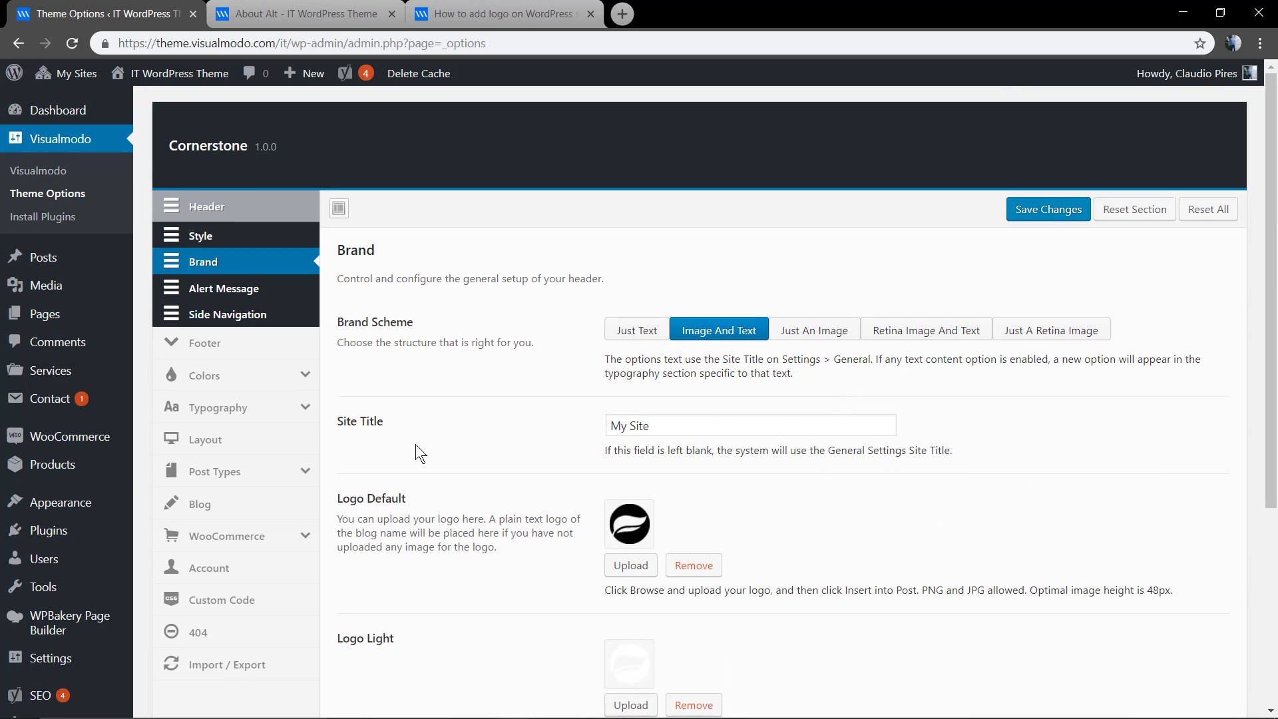
pyautogui.click(311, 13)
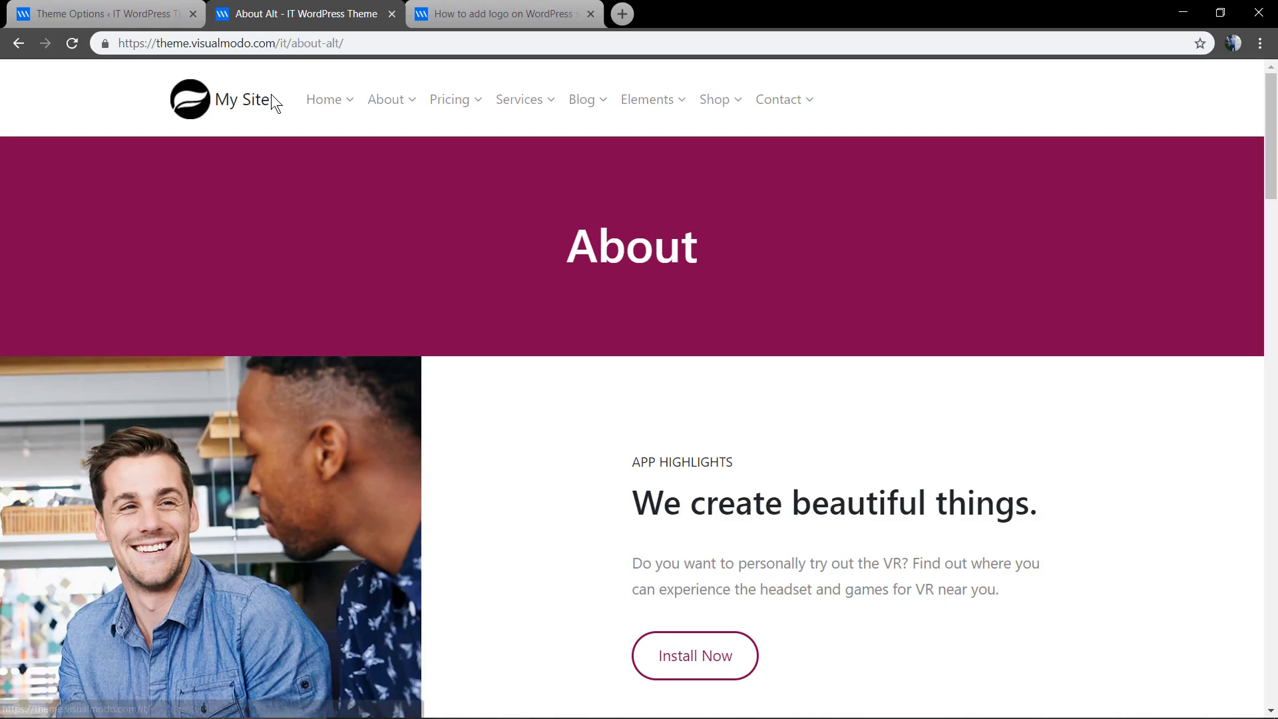
pyautogui.click(153, 15)
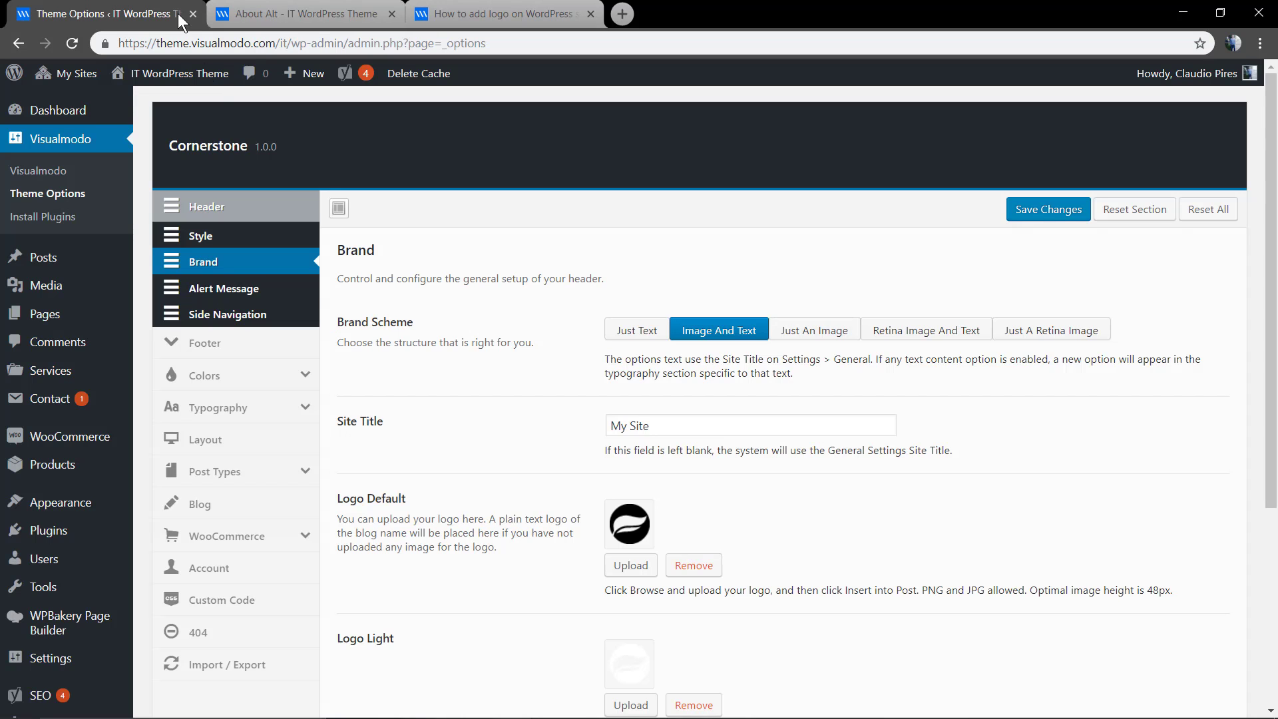
# Turn Enable Custom Fonts? On under Typography and scroll down to the Brand Font settings.
pyautogui.click(258, 407)
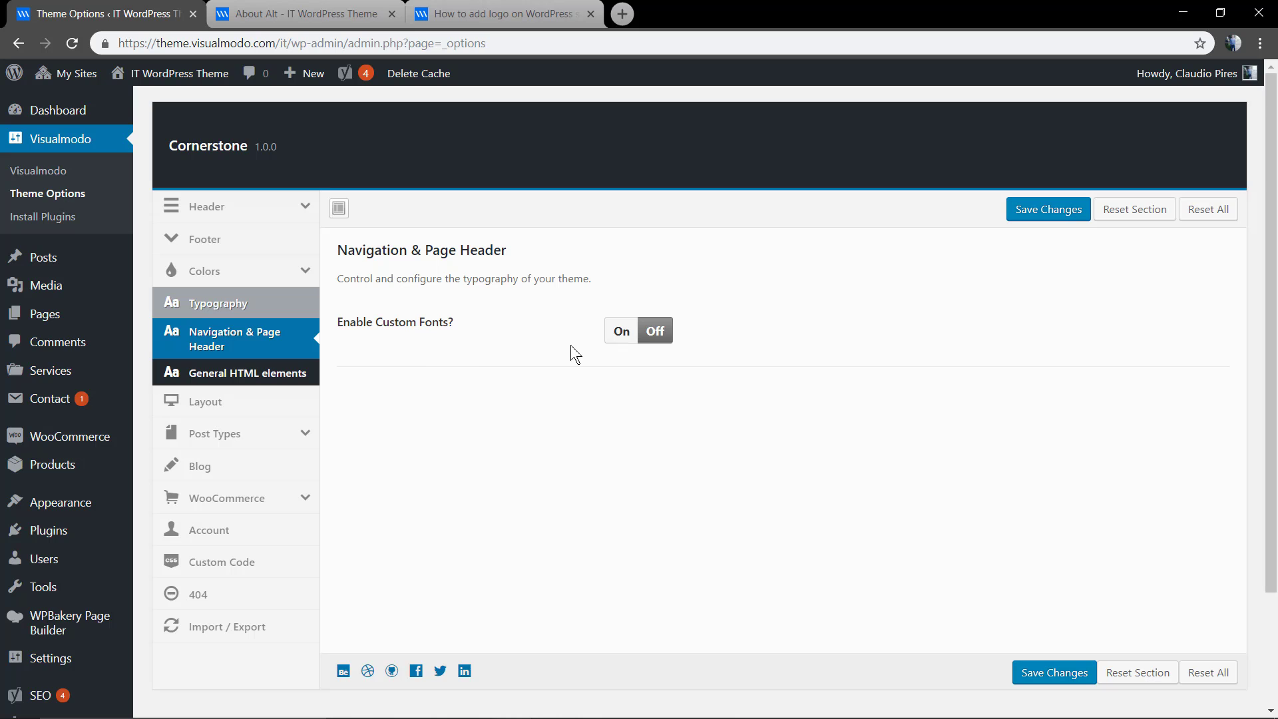
pyautogui.click(617, 332)
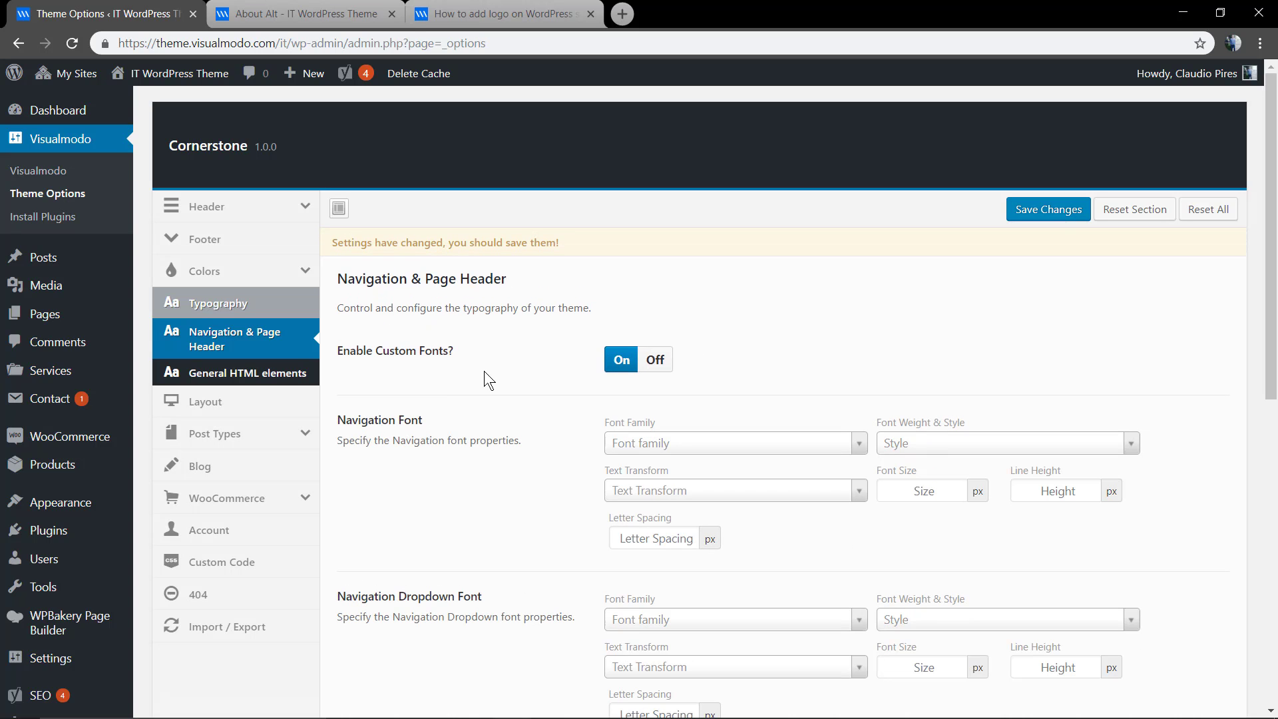
pyautogui.scroll(-2, 442, 388)
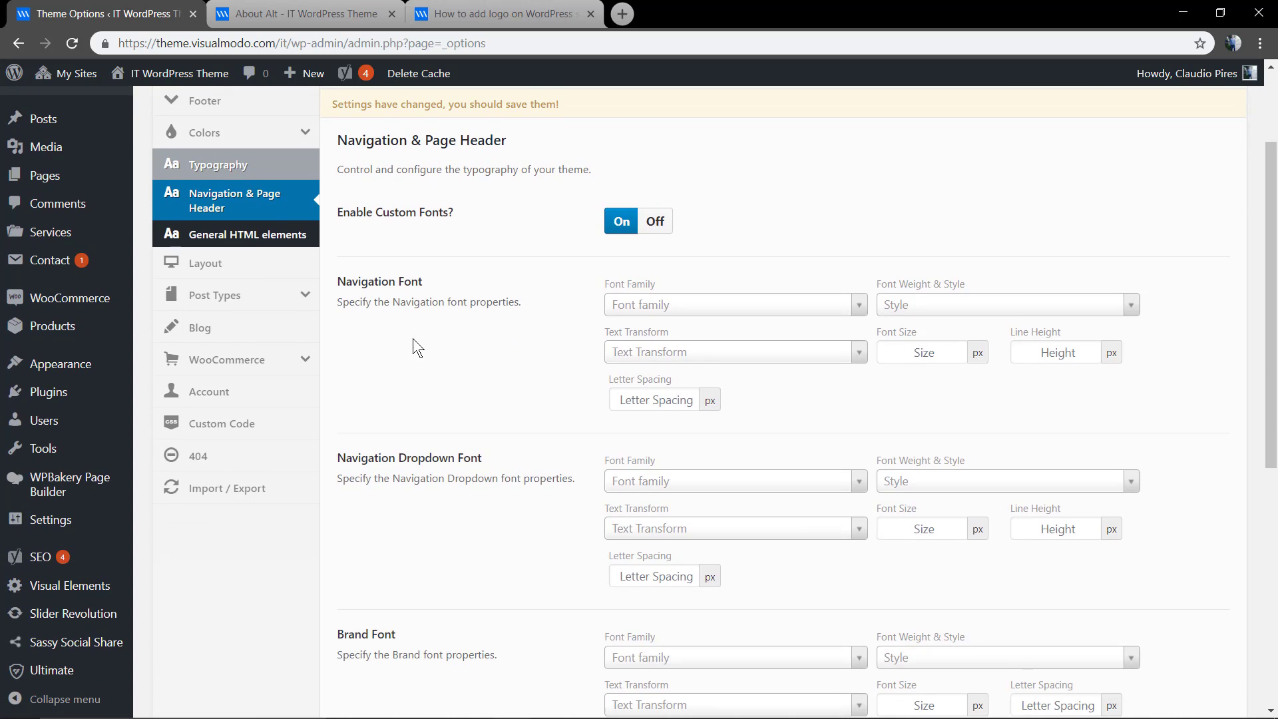
pyautogui.scroll(-2, 413, 341)
pyautogui.scroll(-2, 414, 345)
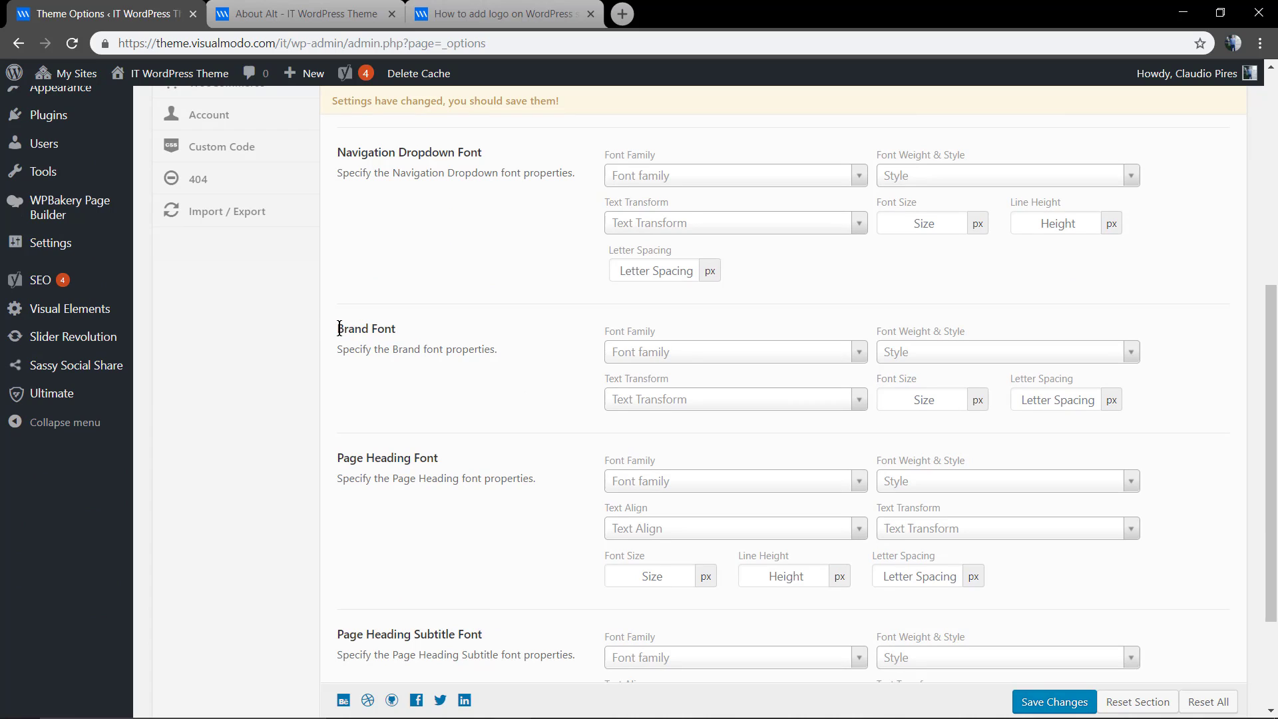
pyautogui.moveTo(340, 329); pyautogui.dragTo(394, 328)
# Set the Brand Font family to Oswald with a font size of 28 px.
pyautogui.click(473, 345)
pyautogui.click(676, 353)
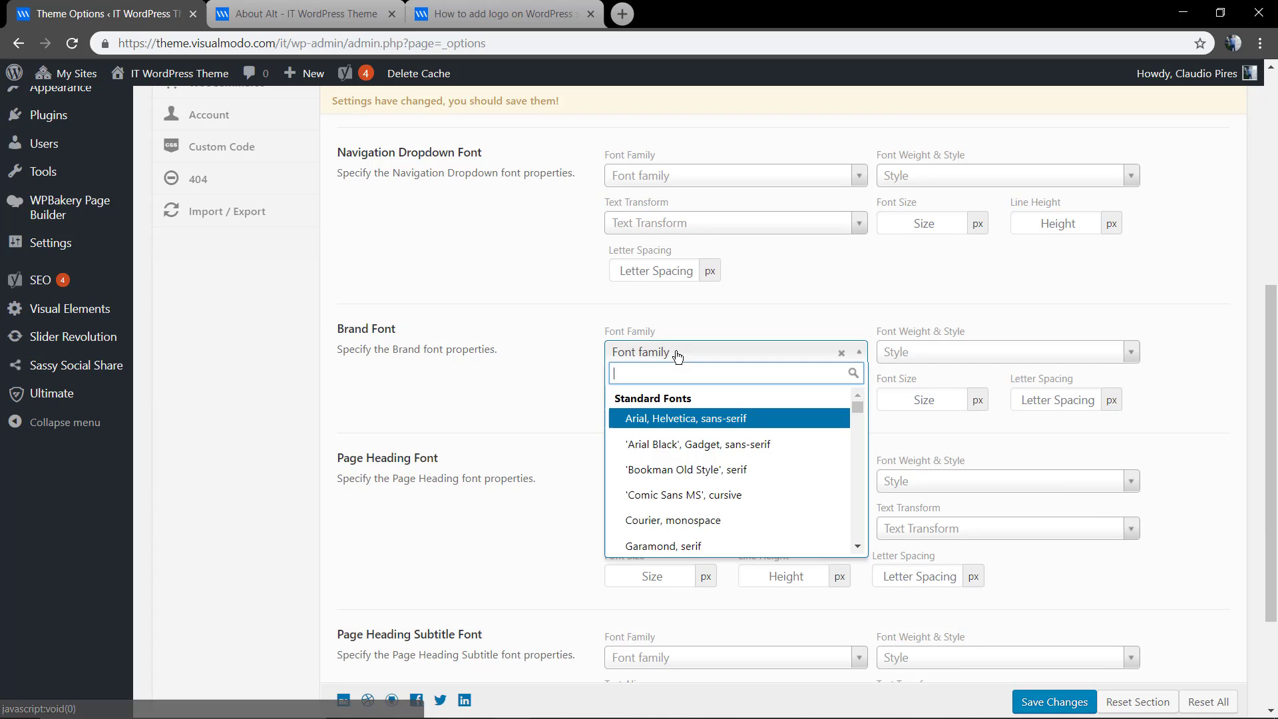
pyautogui.click(688, 368)
pyautogui.write('osw')
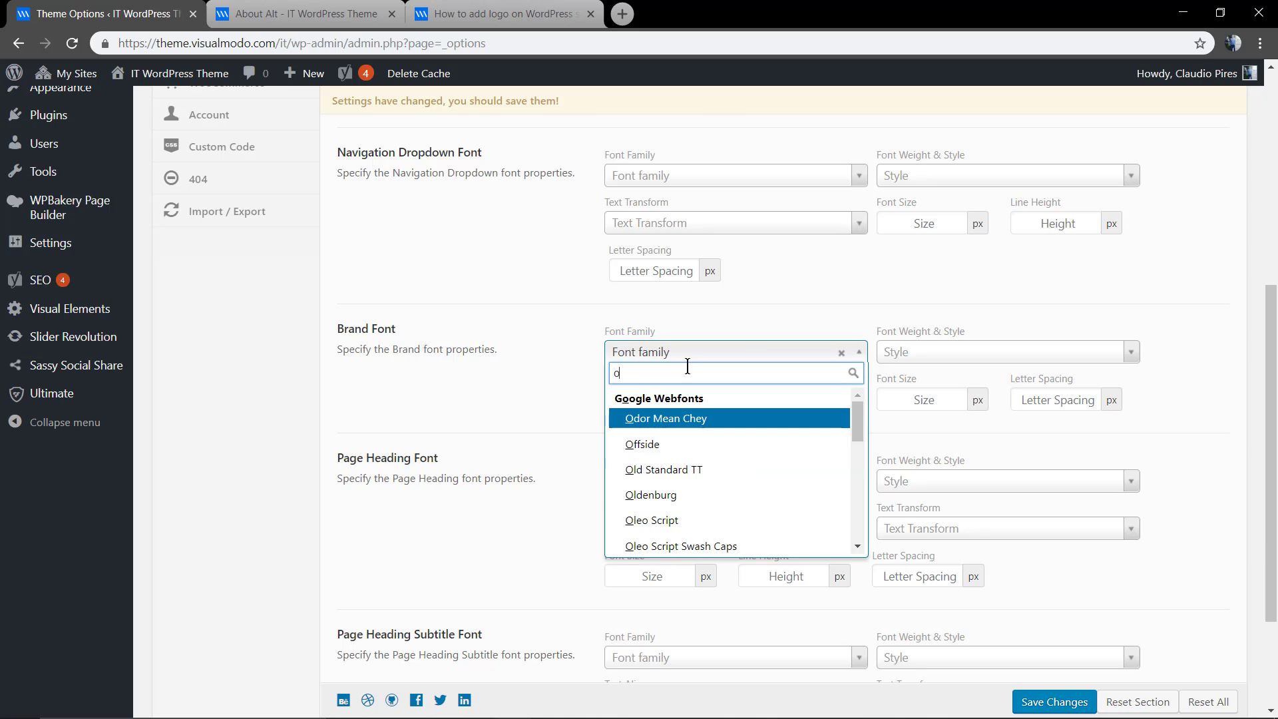
pyautogui.click(663, 423)
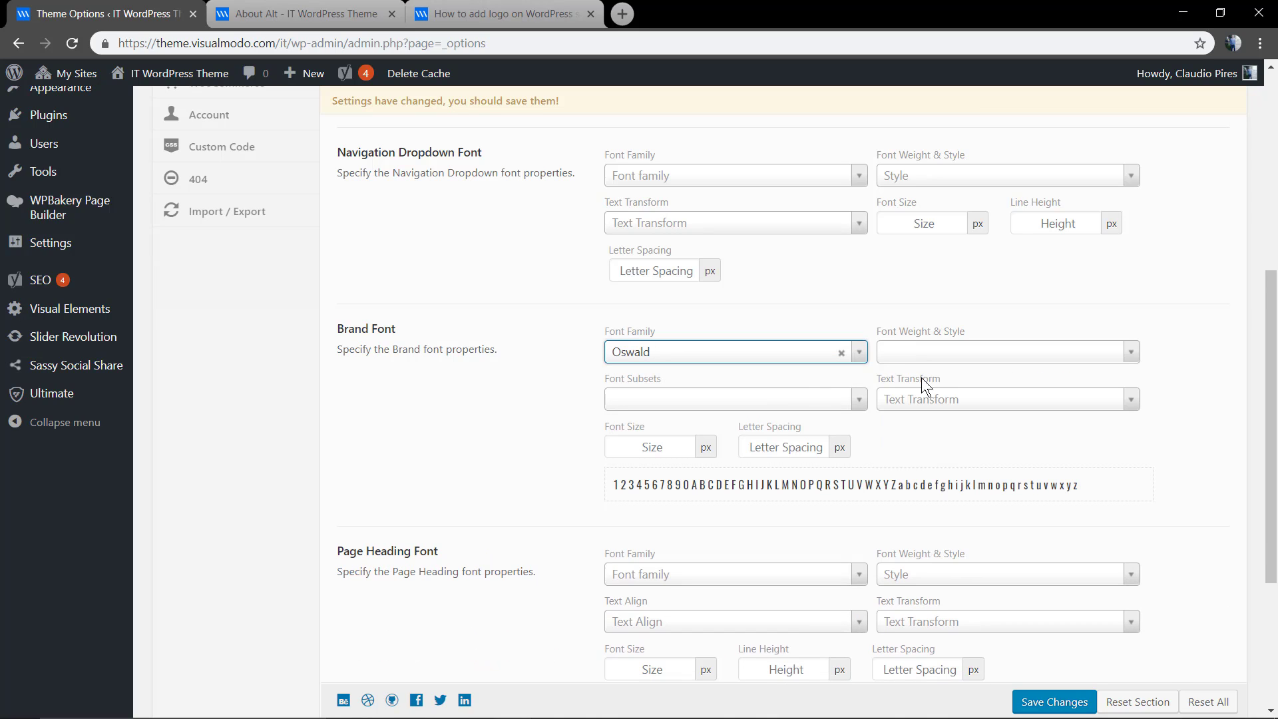
pyautogui.click(665, 439)
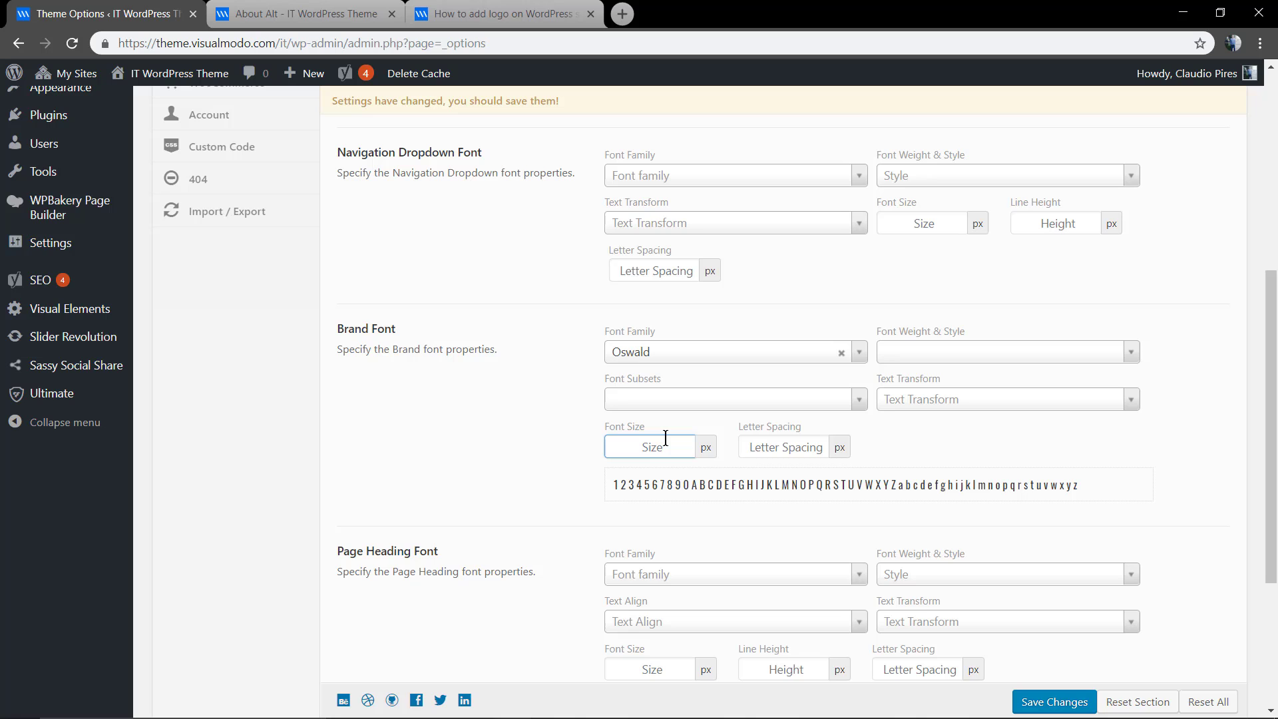
pyautogui.write('28')
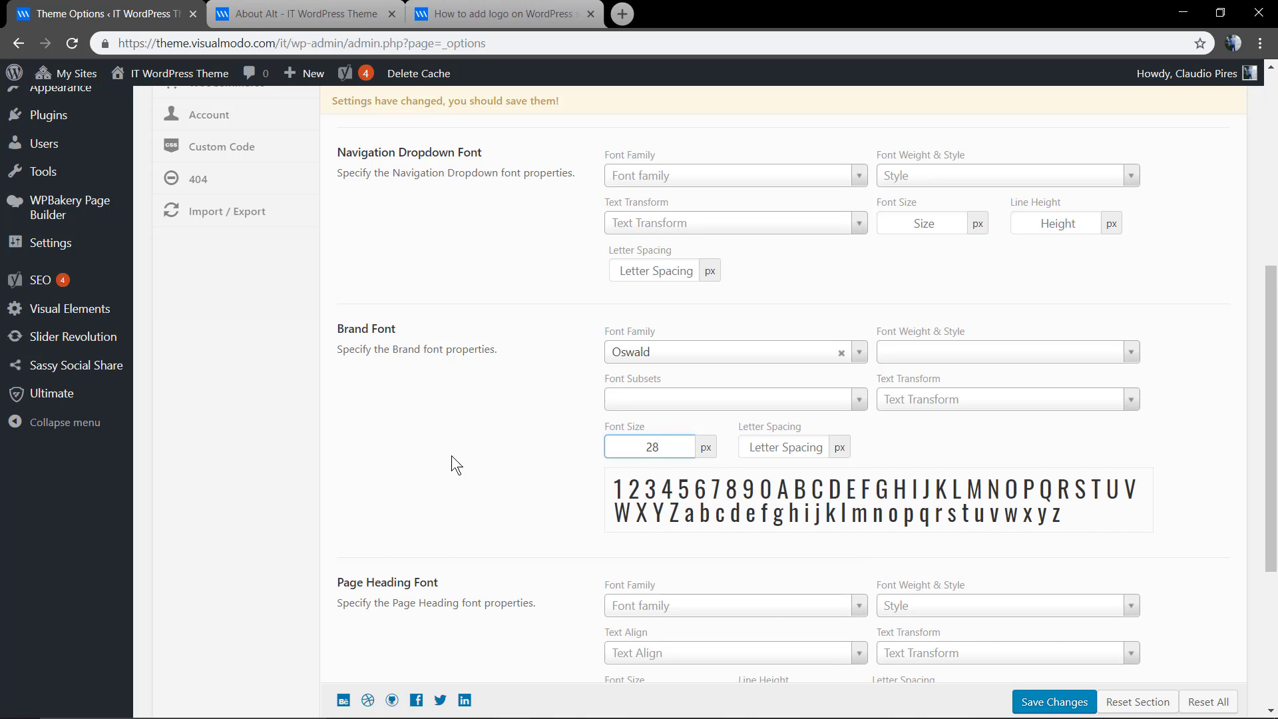
pyautogui.click(452, 456)
# Save the typography changes and reload the About Alt page to view the new font.
pyautogui.scroll(7, 1061, 257)
pyautogui.click(1047, 209)
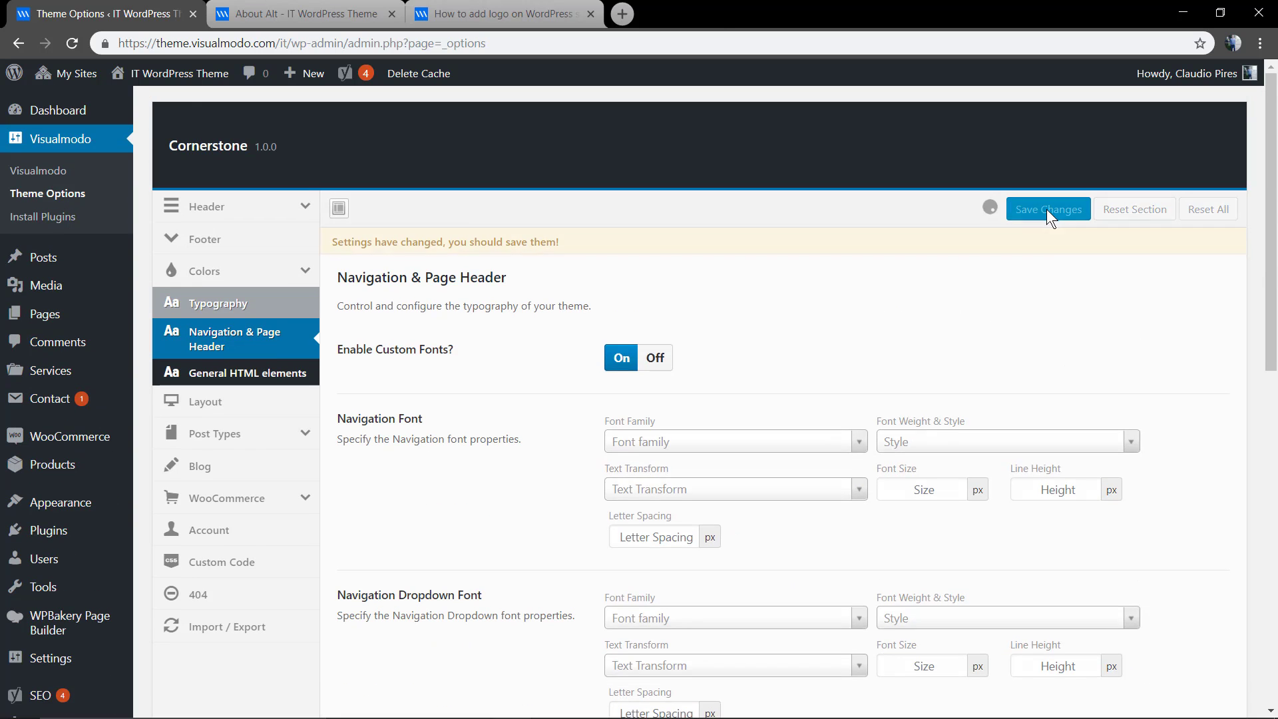
pyautogui.click(340, 17)
pyautogui.press('F5')
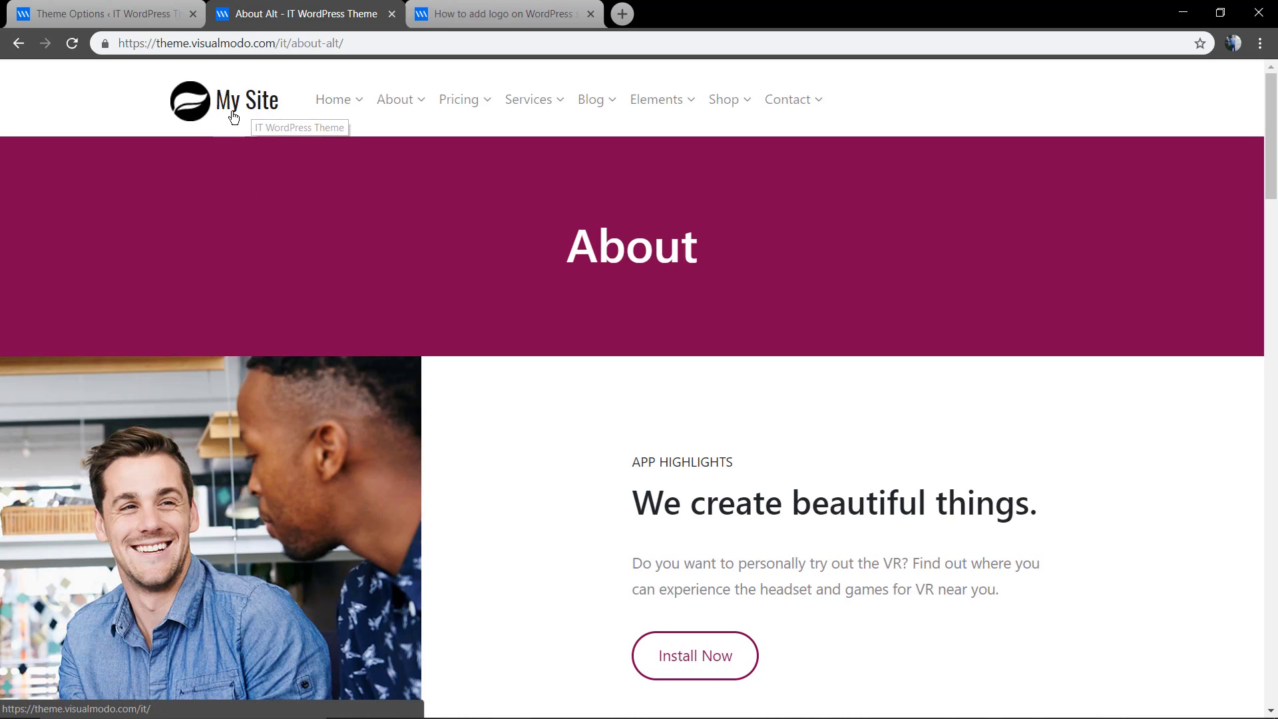
# Change the Brand Font Size from 28 to 32 in the typography settings.
pyautogui.click(141, 7)
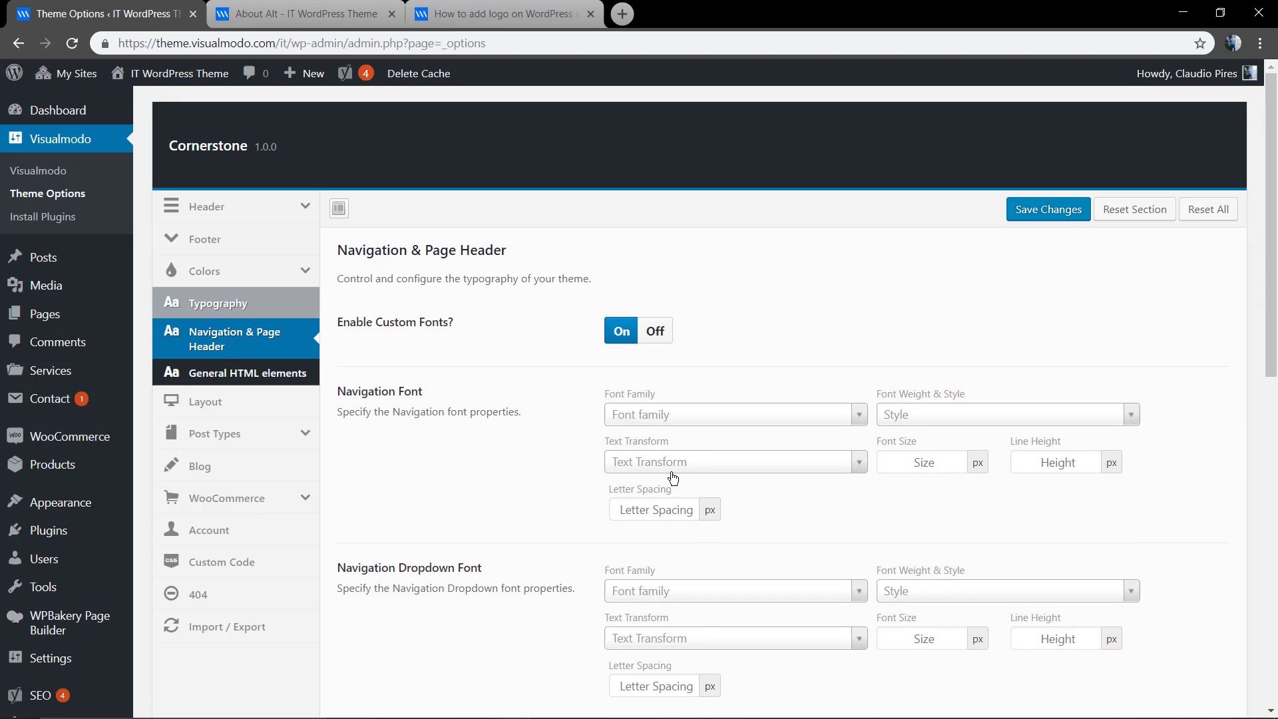
pyautogui.scroll(-4, 672, 479)
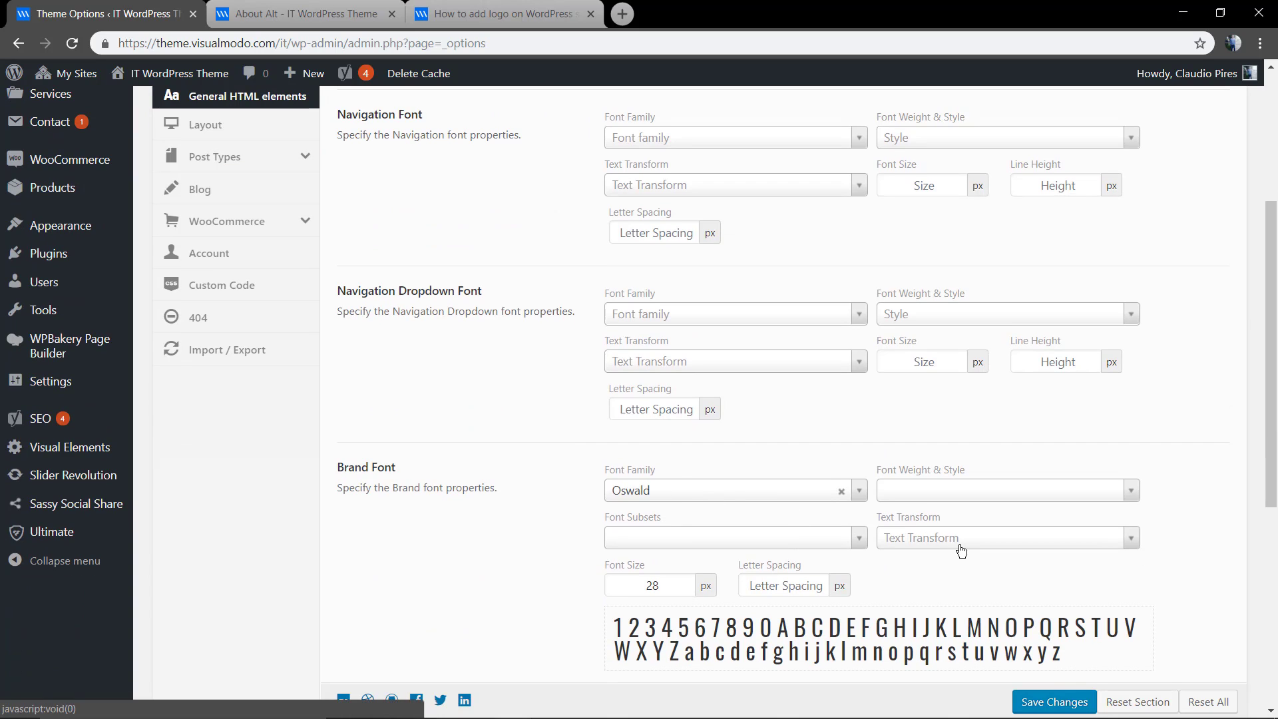
pyautogui.click(957, 544)
pyautogui.click(958, 545)
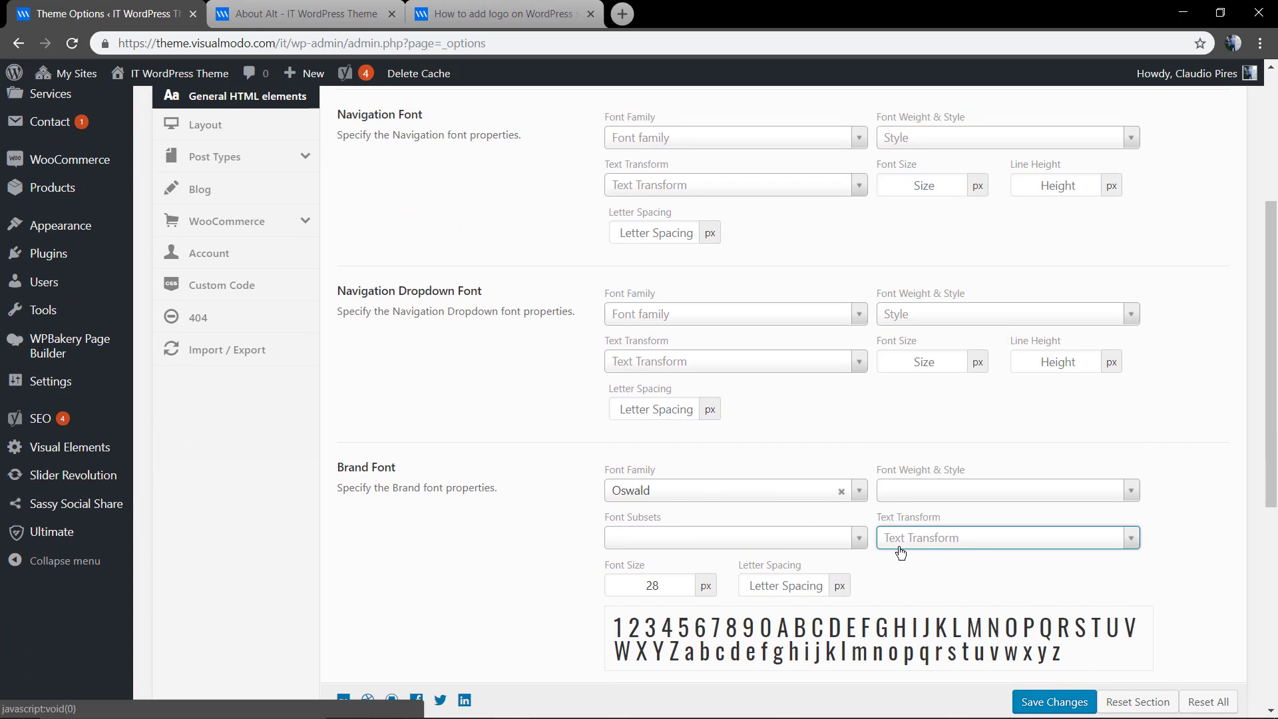
pyautogui.click(632, 594)
pyautogui.doubleClick(679, 589)
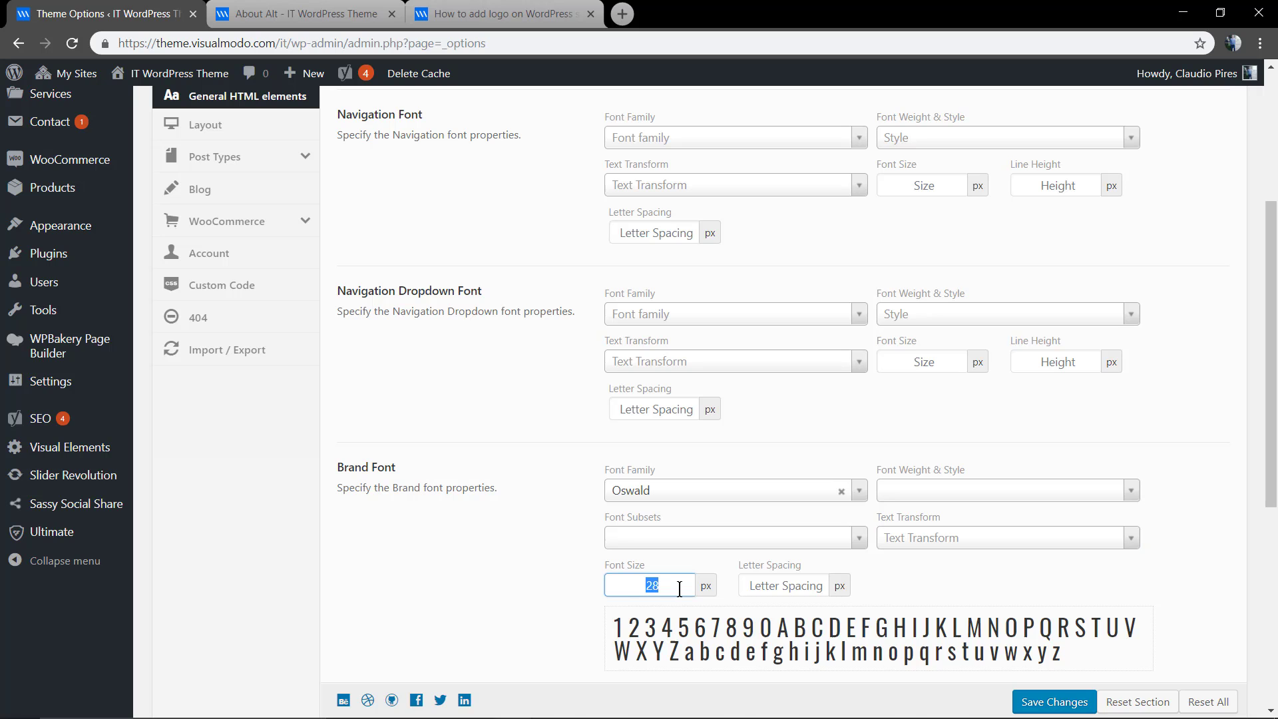
pyautogui.write('32')
# Save the 32 px font size and reload the About Alt page to compare.
pyautogui.scroll(5, 1050, 191)
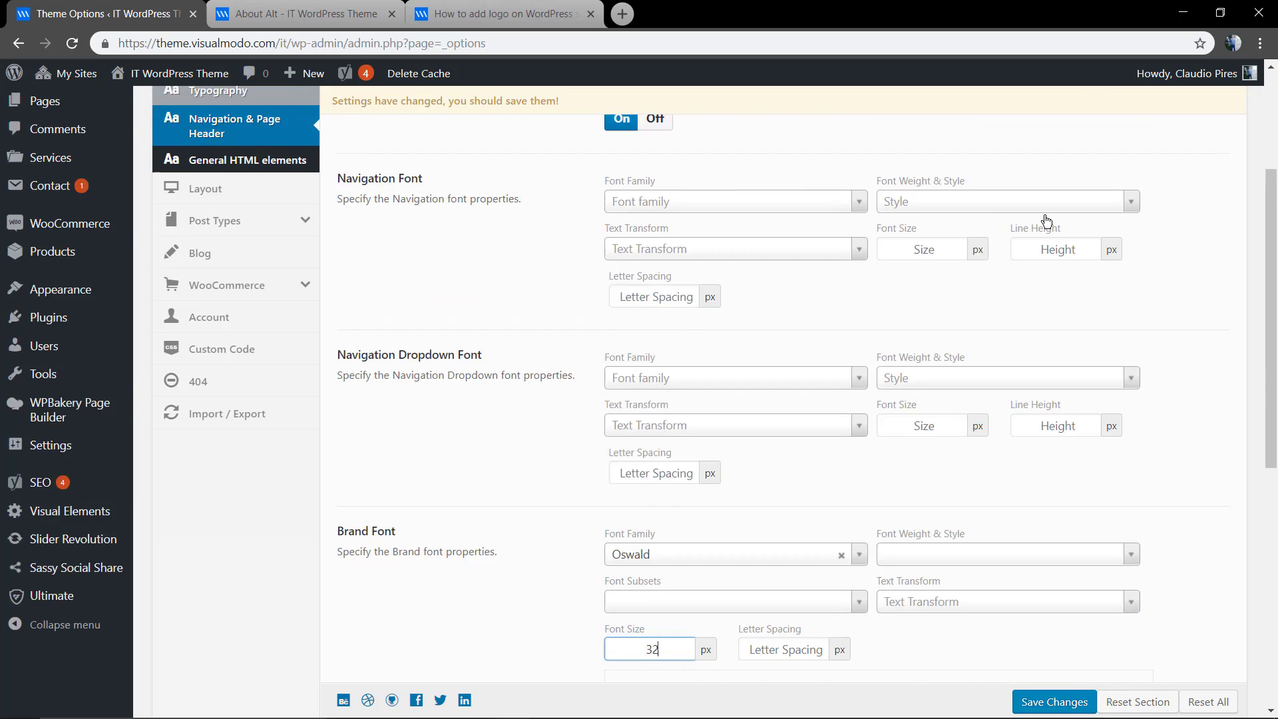
pyautogui.click(1049, 209)
pyautogui.click(291, 10)
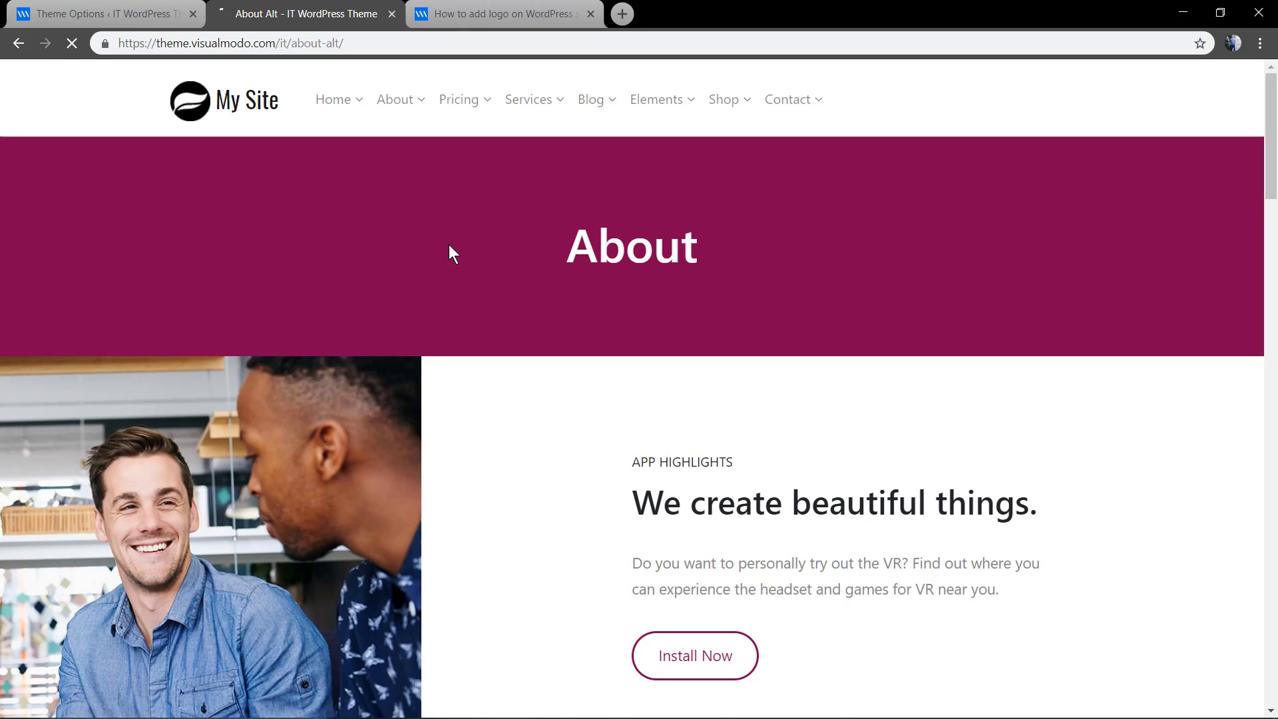
pyautogui.press('F5')
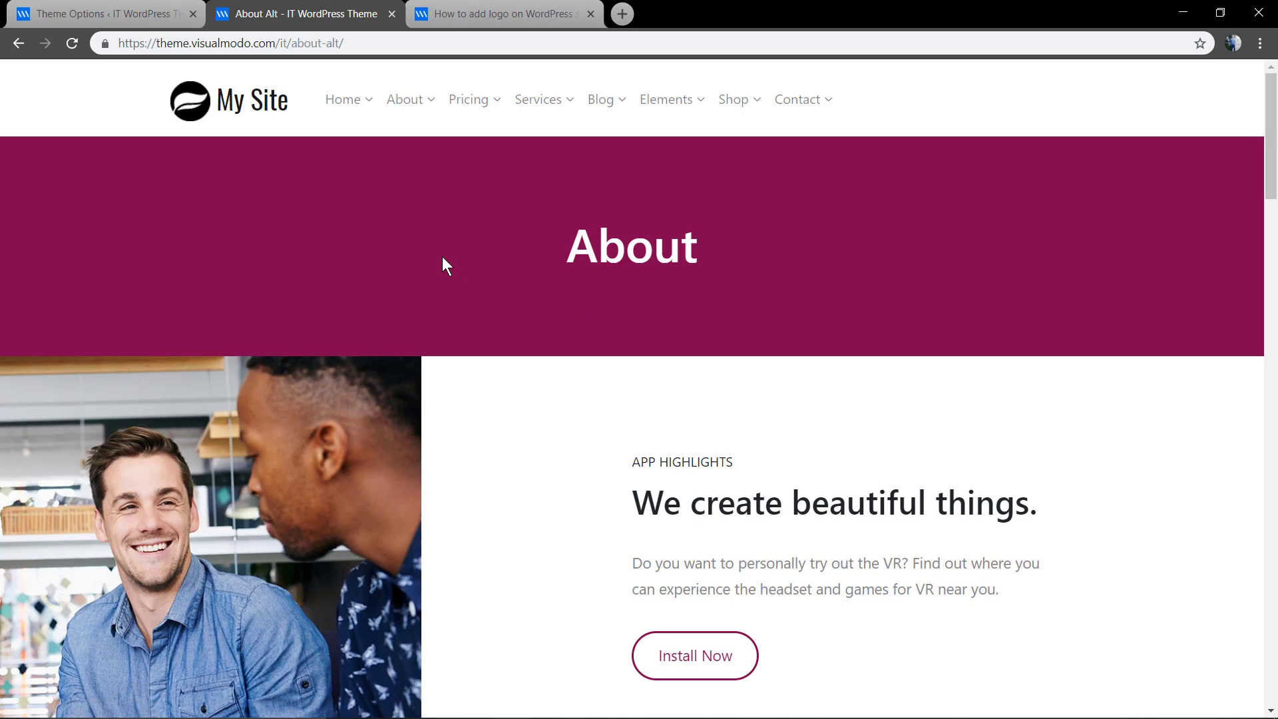